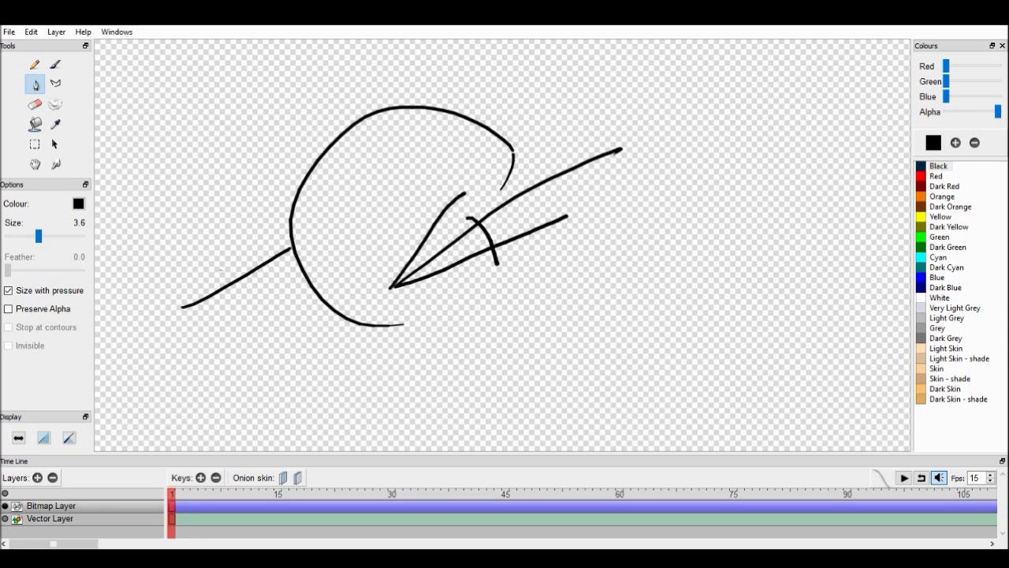
Add freehand Pen strokes of size 3.6 to the sketch on the Bitmap Layer, including one from the lower line's end into the circle.
{"action": "left_click_drag", "start_coordinate": [179, 311], "coordinate": [329, 282]}
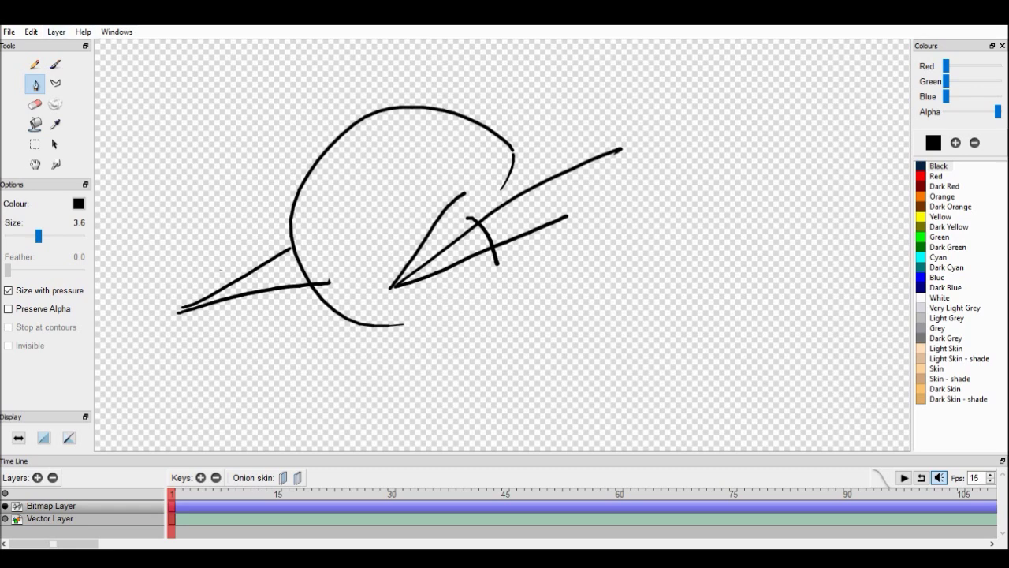
{"action": "left_click_drag", "start_coordinate": [515, 140], "coordinate": [489, 221]}
{"action": "left_click_drag", "start_coordinate": [478, 246], "coordinate": [429, 332]}
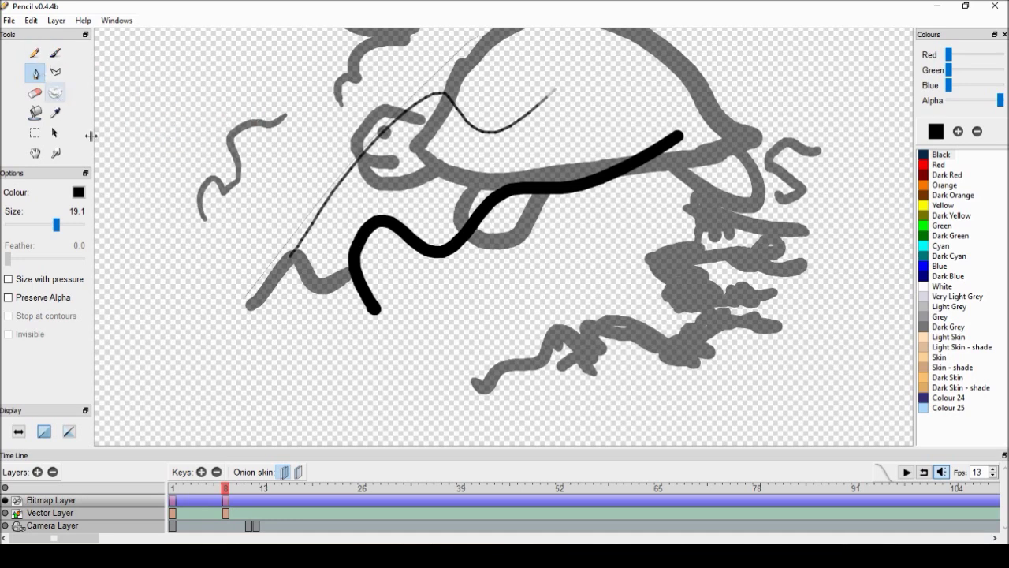
Draw a wavy Pencil line of size 4.2 on the Bitmap Layer and a similar one on the Vector Layer.
{"action": "left_click", "coordinate": [34, 53]}
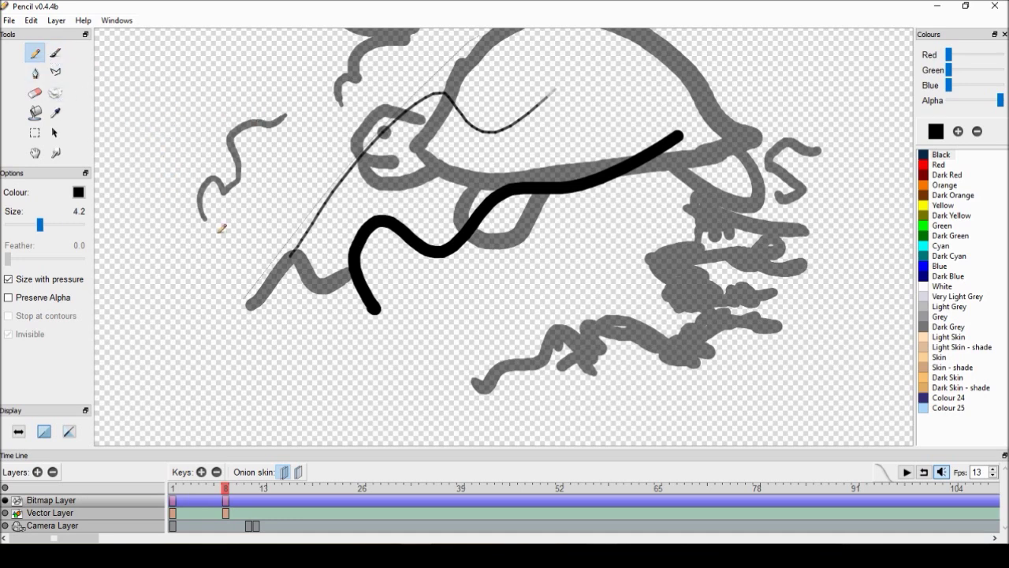
{"action": "mouse_move", "coordinate": [155, 350]}
{"action": "left_mouse_down"}
{"action": "mouse_move", "coordinate": [165, 257]}
{"action": "mouse_move", "coordinate": [236, 180]}
{"action": "left_mouse_up"}
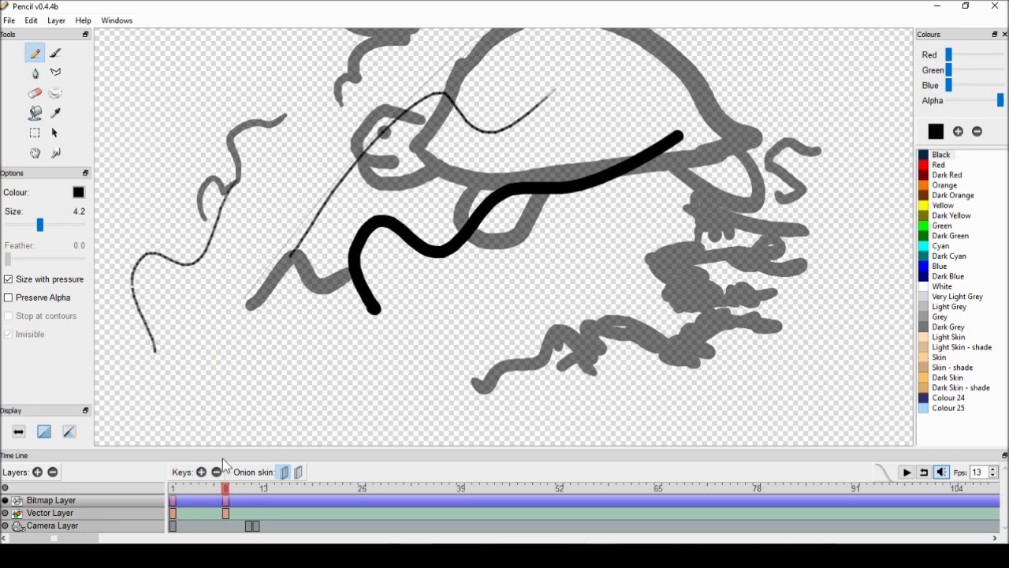
{"action": "left_click", "coordinate": [248, 500]}
{"action": "left_click_drag", "start_coordinate": [199, 361], "coordinate": [239, 182]}
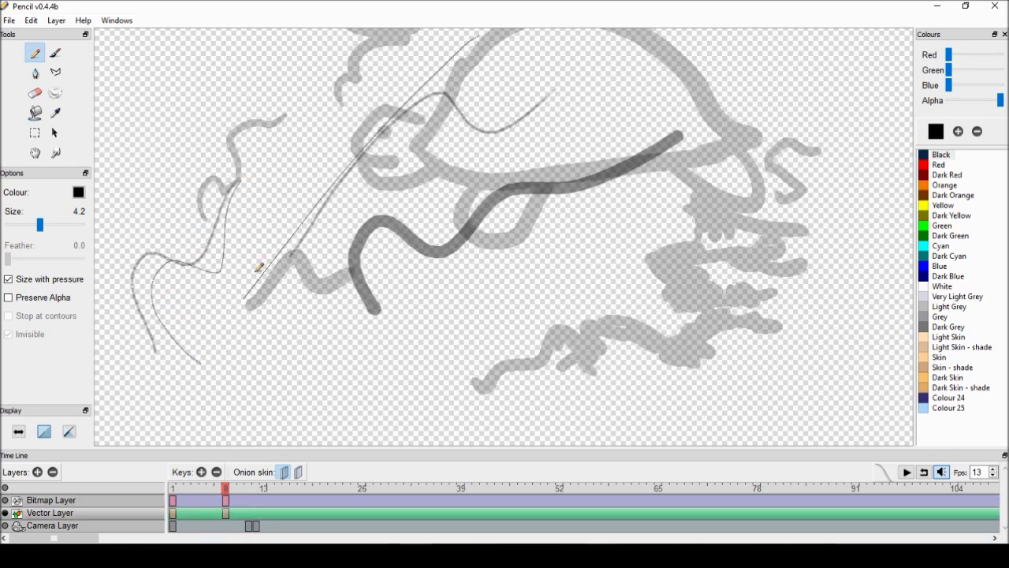
Draw thick Pen curves of size 19.1 on the Vector Layer, the Bitmap Layer and again on the Vector Layer.
{"action": "left_click", "coordinate": [34, 73]}
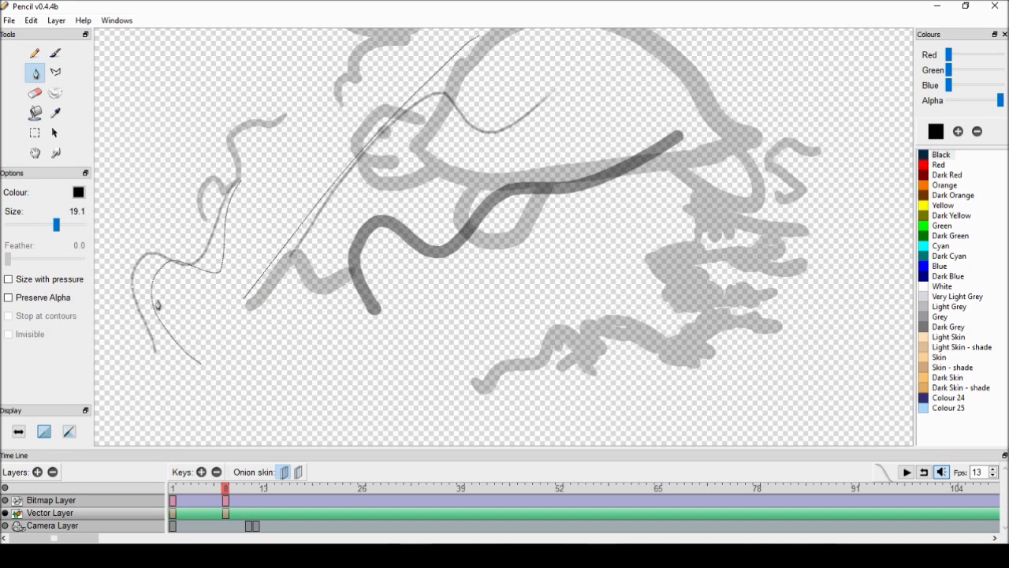
{"action": "mouse_move", "coordinate": [198, 356]}
{"action": "left_mouse_down"}
{"action": "mouse_move", "coordinate": [181, 355]}
{"action": "mouse_move", "coordinate": [193, 264]}
{"action": "left_mouse_up"}
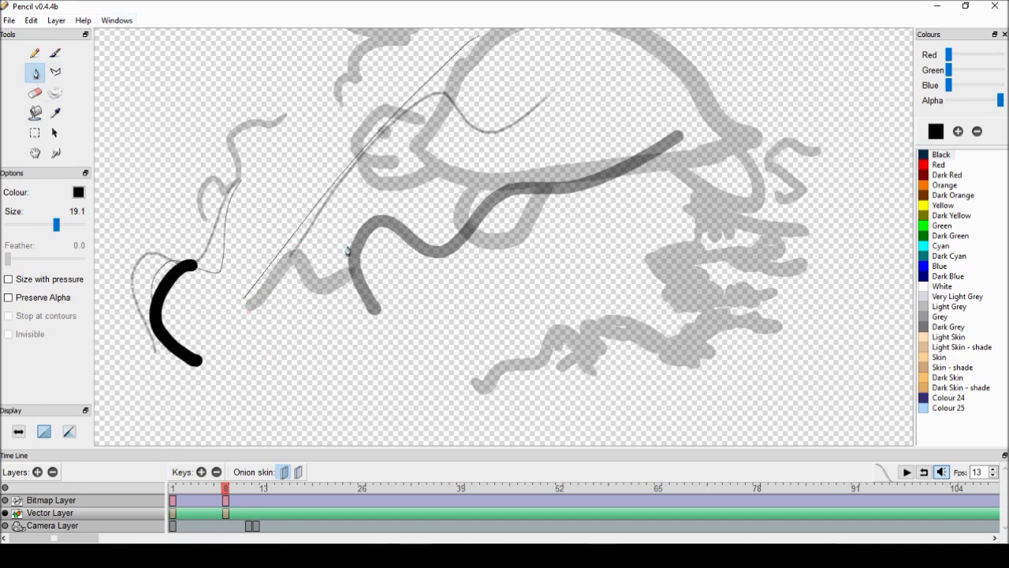
{"action": "left_click", "coordinate": [233, 503]}
{"action": "mouse_move", "coordinate": [425, 377]}
{"action": "left_mouse_down"}
{"action": "mouse_move", "coordinate": [435, 325]}
{"action": "mouse_move", "coordinate": [679, 214]}
{"action": "left_mouse_up"}
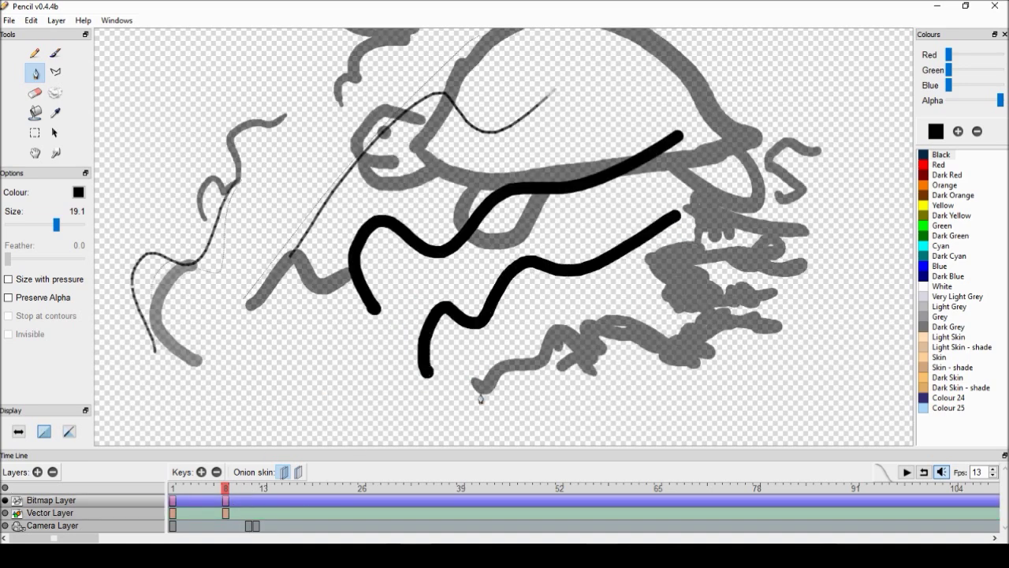
{"action": "left_click", "coordinate": [260, 513]}
{"action": "mouse_move", "coordinate": [344, 372]}
{"action": "left_mouse_down"}
{"action": "mouse_move", "coordinate": [371, 328]}
{"action": "mouse_move", "coordinate": [507, 237]}
{"action": "left_mouse_up"}
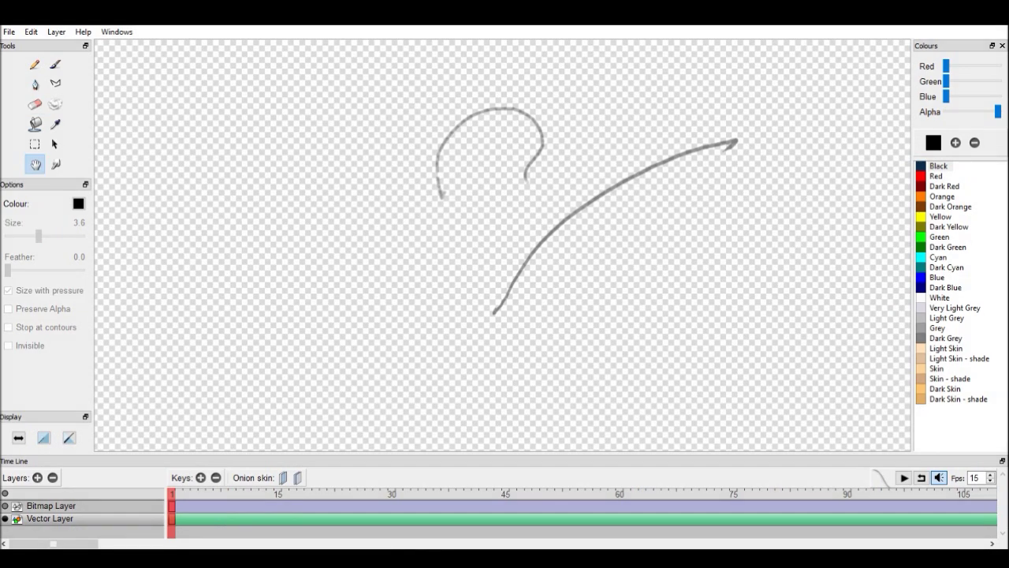
Erase both lower ends of the small arched curve on the Bitmap Layer with the size 53.8 Eraser.
{"action": "key", "text": "p"}
{"action": "key", "text": "e"}
{"action": "left_click", "coordinate": [253, 507]}
{"action": "left_click_drag", "start_coordinate": [441, 197], "coordinate": [442, 140]}
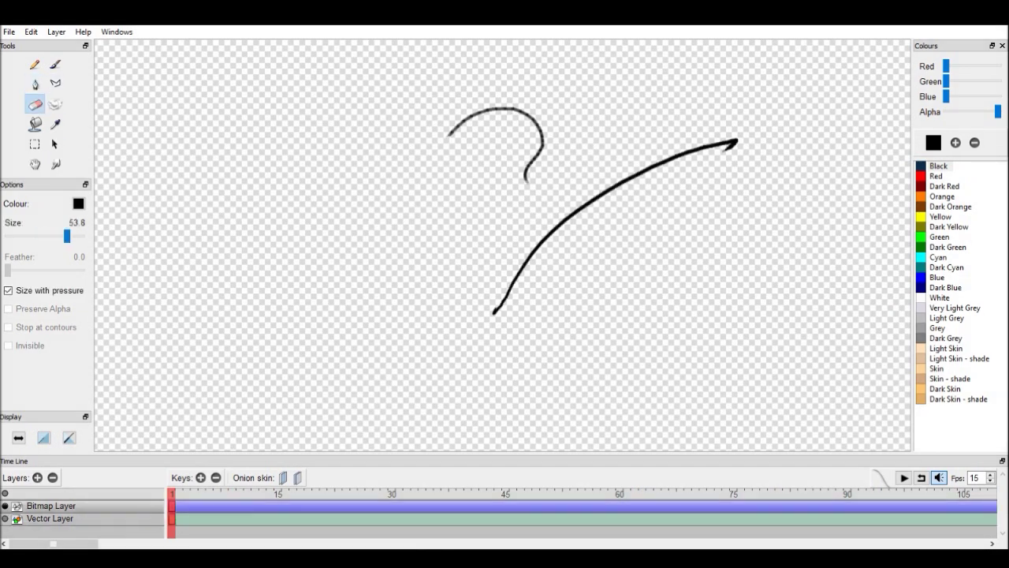
{"action": "left_click_drag", "start_coordinate": [544, 190], "coordinate": [566, 131]}
Draw a long rising Pen curve of size 3.6 on the Vector Layer, ending under the small arc.
{"action": "left_click", "coordinate": [252, 518]}
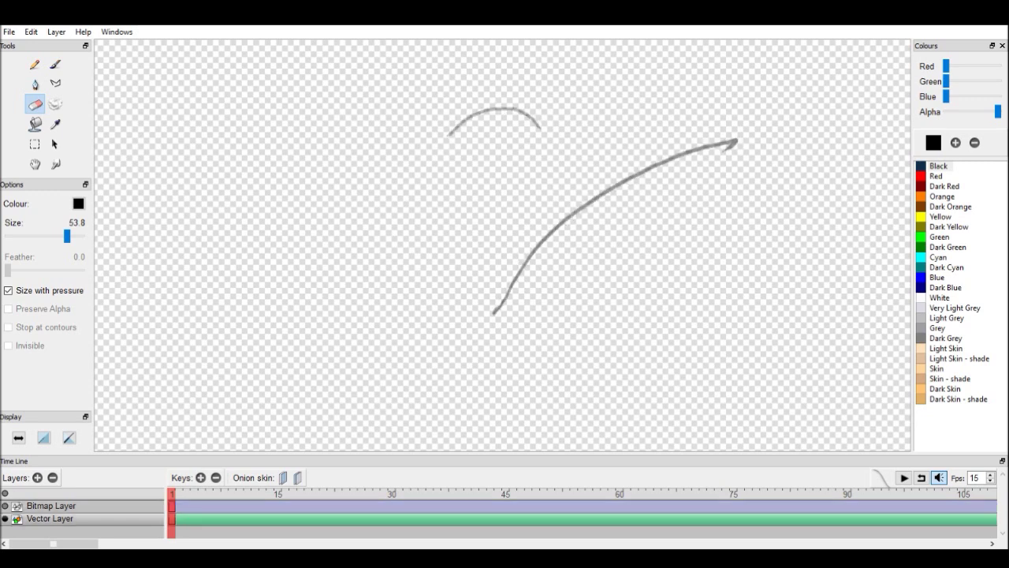
{"action": "left_click", "coordinate": [35, 83]}
{"action": "left_click_drag", "start_coordinate": [270, 327], "coordinate": [529, 115]}
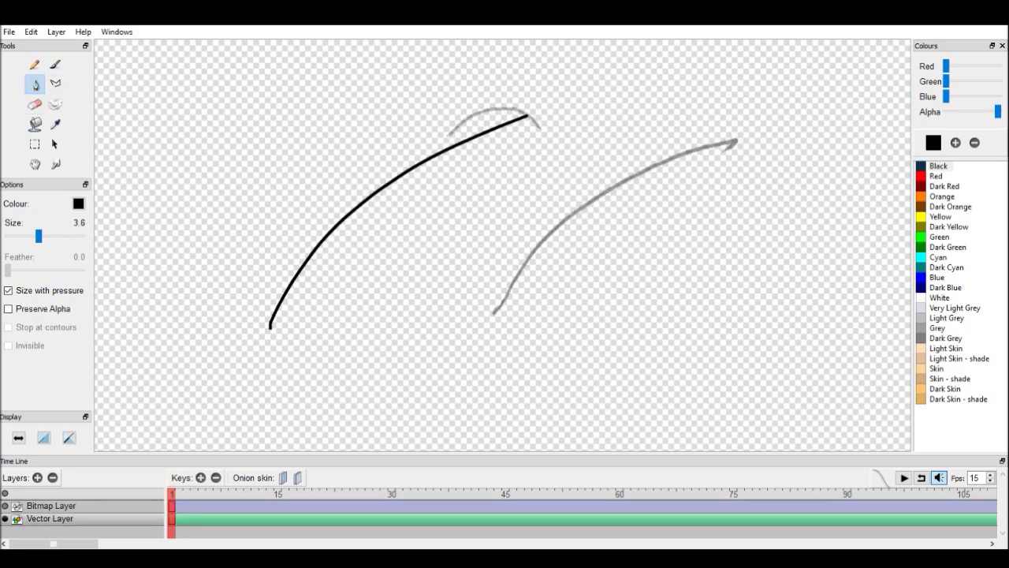
Erase the whole long rising curve from the Vector Layer with the size 53.8 Eraser.
{"action": "left_click", "coordinate": [34, 104]}
{"action": "left_click_drag", "start_coordinate": [259, 345], "coordinate": [302, 263]}
{"action": "left_click_drag", "start_coordinate": [245, 331], "coordinate": [396, 172]}
{"action": "mouse_move", "coordinate": [331, 233]}
{"action": "left_mouse_down"}
{"action": "mouse_move", "coordinate": [485, 119]}
{"action": "mouse_move", "coordinate": [530, 112]}
{"action": "left_mouse_up"}
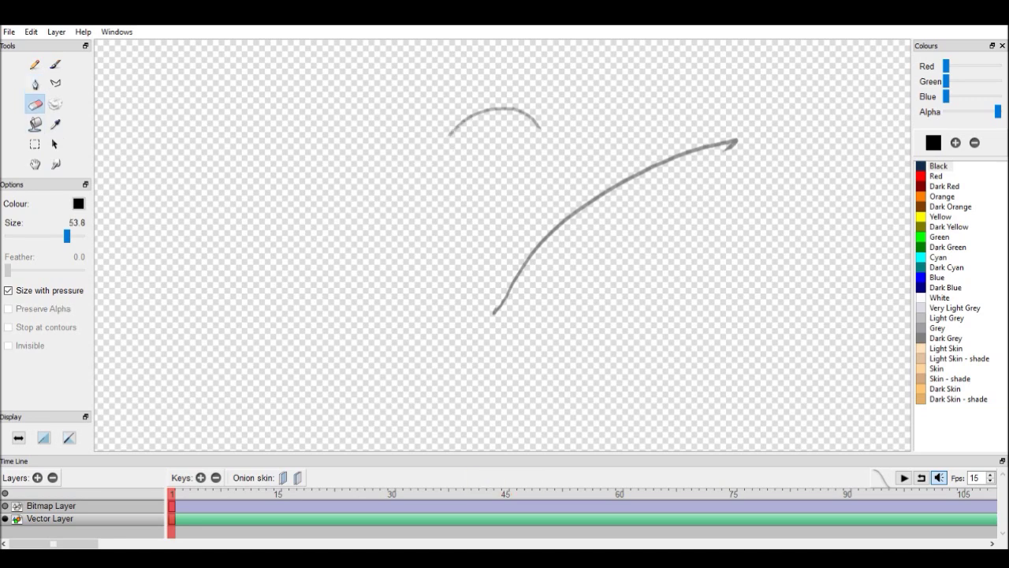
{"action": "left_click", "coordinate": [34, 84]}
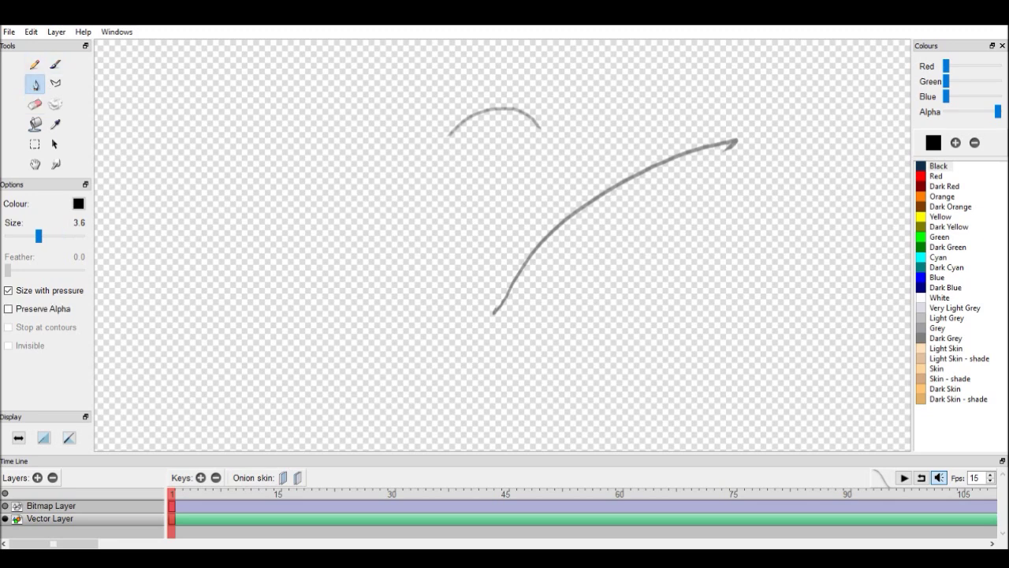
{"action": "key", "text": "Up"}
{"action": "key", "text": "Down"}
Paint a broad diagonal Brush stroke in Orange on the Bitmap Layer with size 200 and feather 70.
{"action": "left_click", "coordinate": [55, 65]}
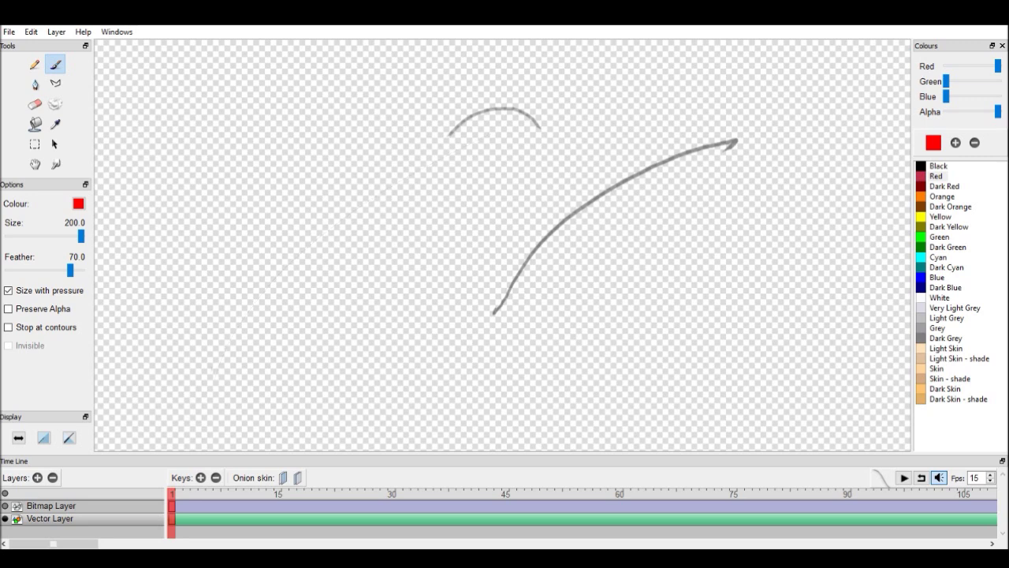
{"action": "left_click", "coordinate": [179, 493]}
{"action": "left_click", "coordinate": [51, 506]}
{"action": "left_click", "coordinate": [172, 494]}
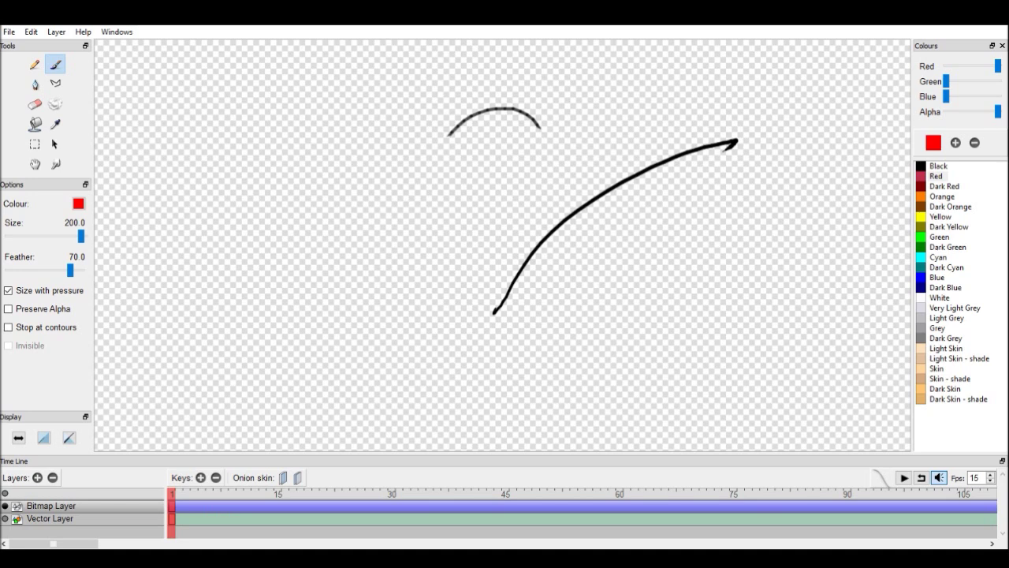
{"action": "left_click", "coordinate": [942, 197]}
{"action": "left_click_drag", "start_coordinate": [276, 315], "coordinate": [564, 114]}
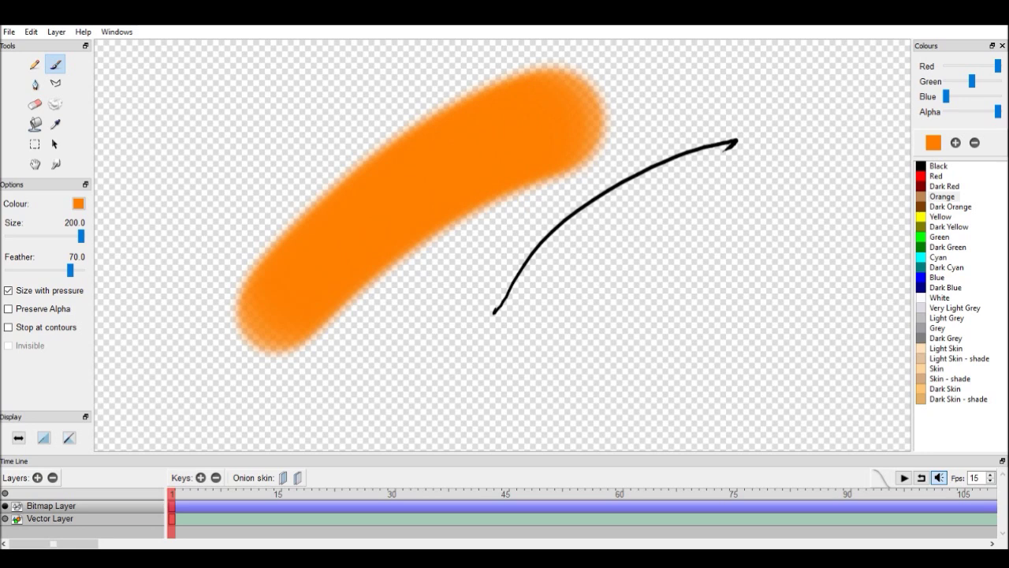
Set the brush feather to 200 and paint more broad orange strokes around the canvas.
{"action": "left_click_drag", "start_coordinate": [70, 270], "coordinate": [81, 270]}
{"action": "mouse_move", "coordinate": [420, 355]}
{"action": "left_mouse_down"}
{"action": "mouse_move", "coordinate": [758, 153]}
{"action": "mouse_move", "coordinate": [796, 135]}
{"action": "left_mouse_up"}
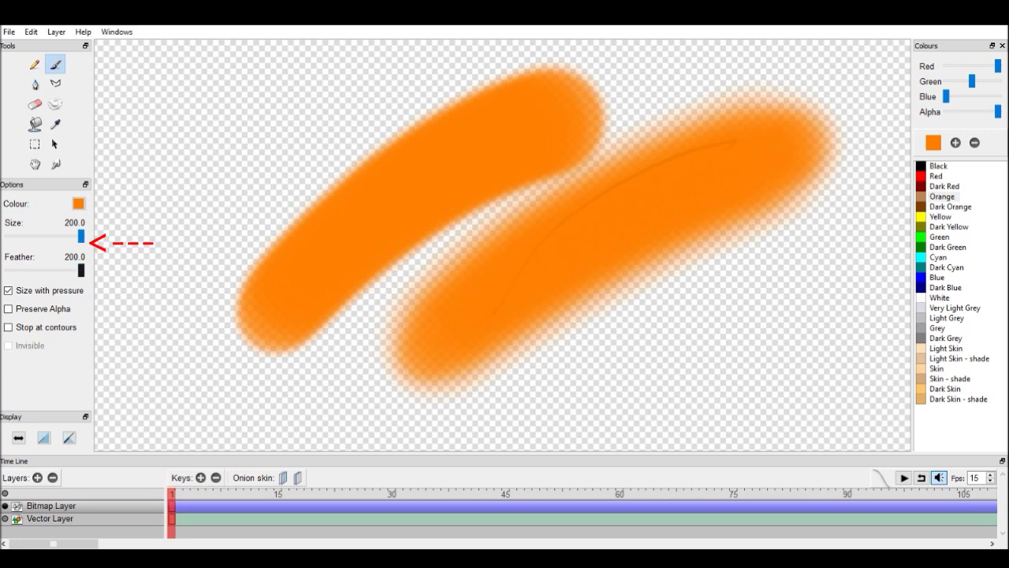
{"action": "left_click_drag", "start_coordinate": [142, 307], "coordinate": [315, 102]}
{"action": "left_click_drag", "start_coordinate": [197, 426], "coordinate": [891, 402]}
{"action": "left_click_drag", "start_coordinate": [642, 85], "coordinate": [906, 83]}
{"action": "left_click_drag", "start_coordinate": [760, 323], "coordinate": [859, 288]}
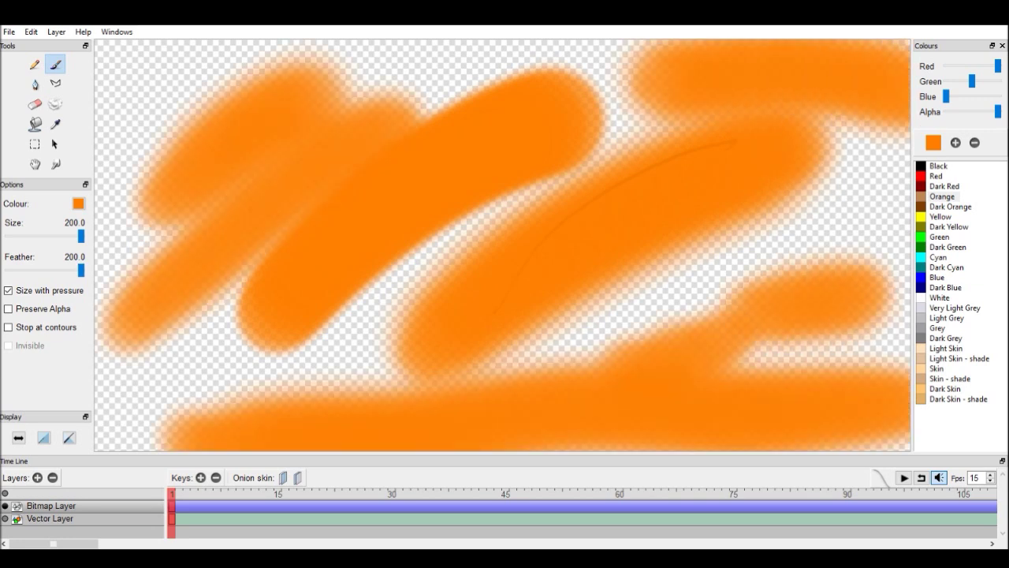
Clear the Bitmap Layer's frame and paint a diagonal orange stroke with brush size 2.1 and feather 200.
{"action": "left_click", "coordinate": [55, 104]}
{"action": "left_click_drag", "start_coordinate": [81, 236], "coordinate": [33, 235]}
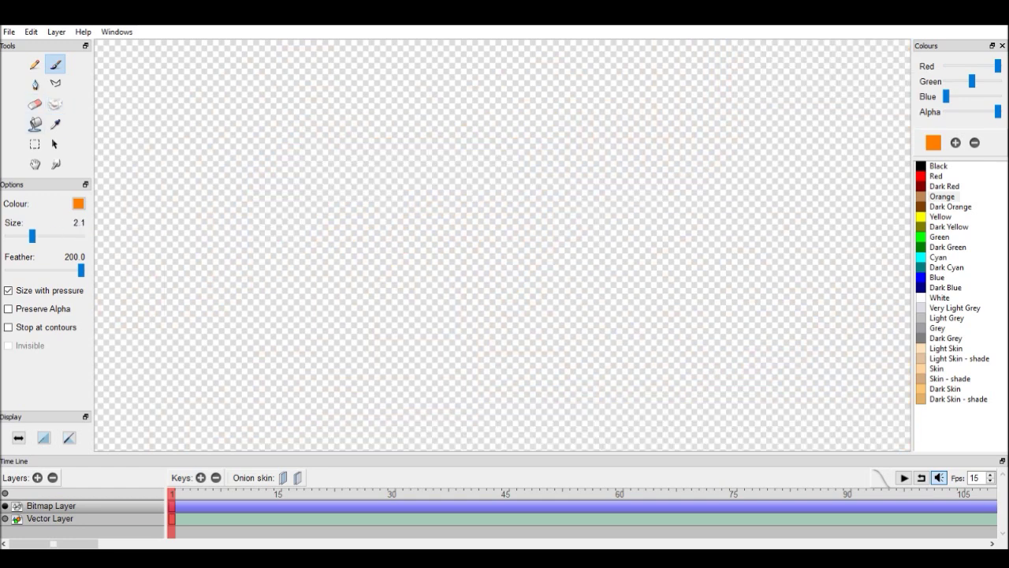
{"action": "left_click_drag", "start_coordinate": [266, 293], "coordinate": [483, 134]}
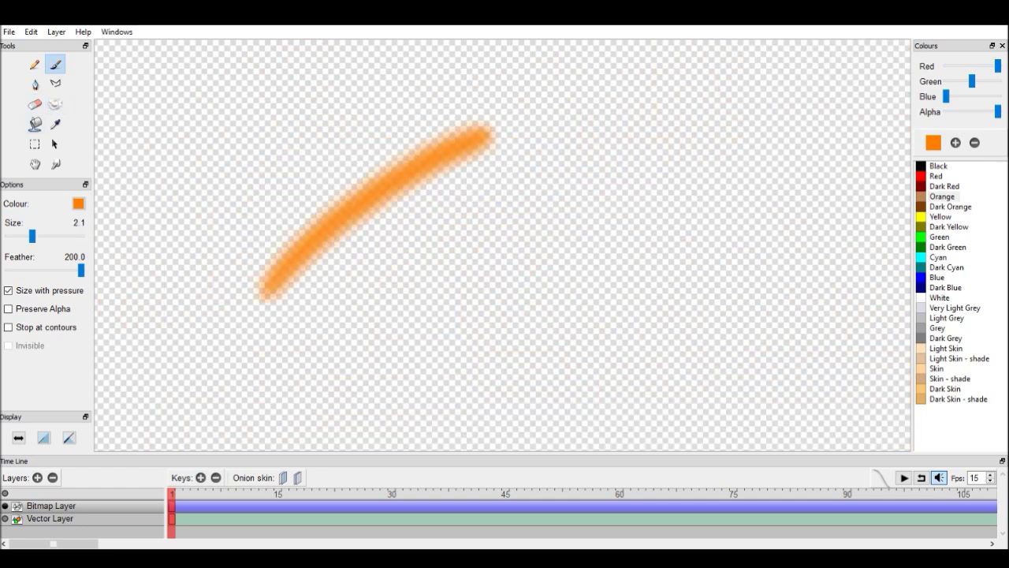
Paint a thin orange stroke with feather 5.1, and three more strokes with feather 43.8, one of them wavy.
{"action": "left_click_drag", "start_coordinate": [81, 270], "coordinate": [42, 269]}
{"action": "left_click_drag", "start_coordinate": [365, 341], "coordinate": [560, 204]}
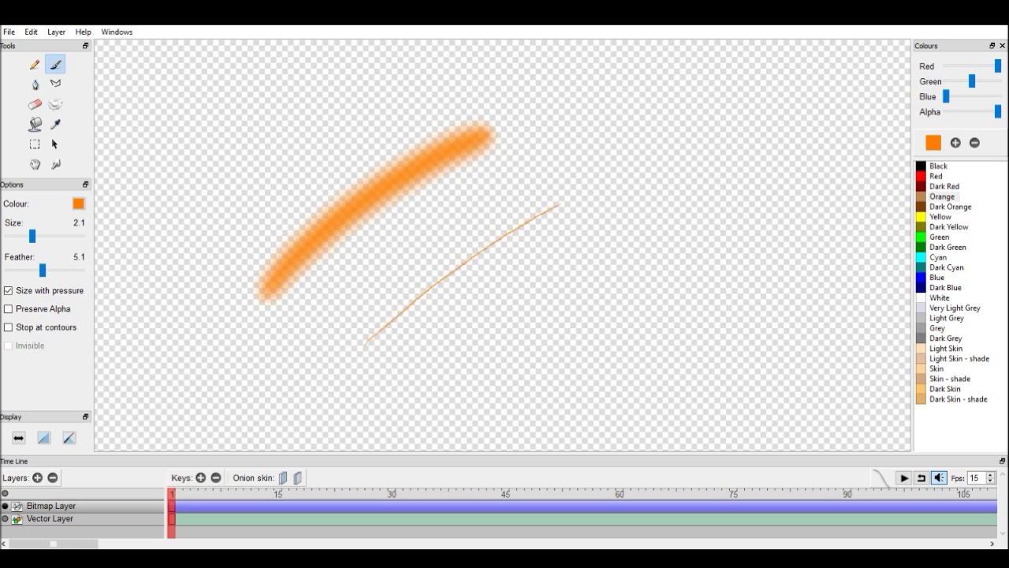
{"action": "left_click_drag", "start_coordinate": [43, 270], "coordinate": [64, 269]}
{"action": "left_click_drag", "start_coordinate": [466, 369], "coordinate": [719, 186]}
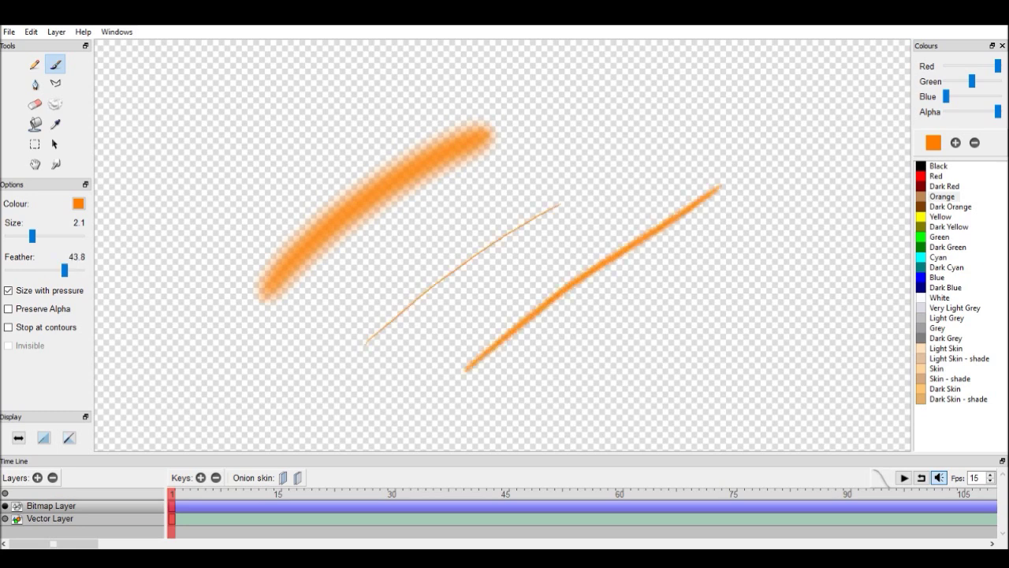
{"action": "left_click_drag", "start_coordinate": [553, 164], "coordinate": [723, 71]}
{"action": "mouse_move", "coordinate": [183, 208]}
{"action": "left_mouse_down"}
{"action": "mouse_move", "coordinate": [227, 161]}
{"action": "mouse_move", "coordinate": [335, 105]}
{"action": "left_mouse_up"}
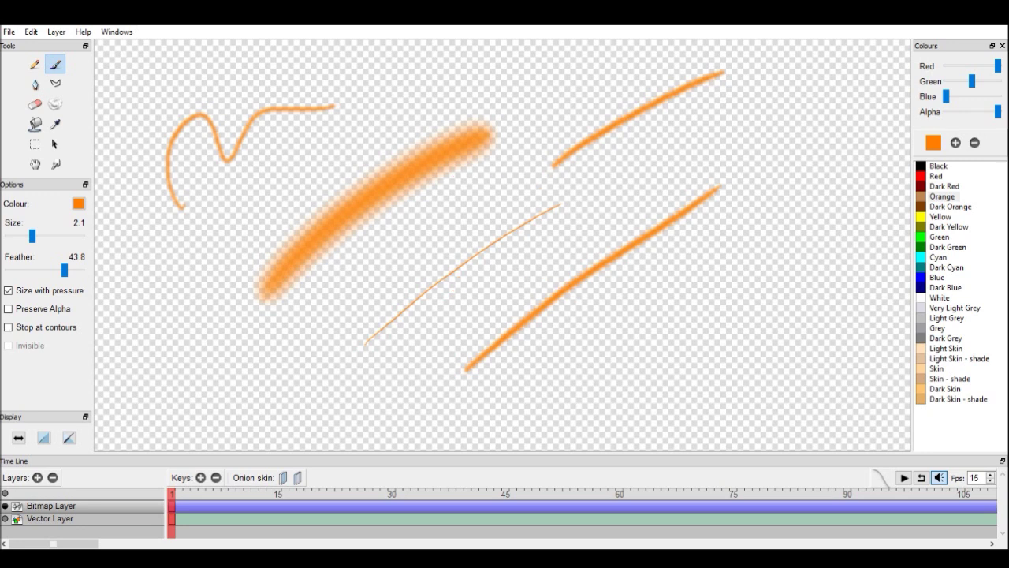
Draw a black polyline of size 3.6 winding across the orange strokes, with two straight segments at its end, and commit it.
{"action": "key", "text": "p"}
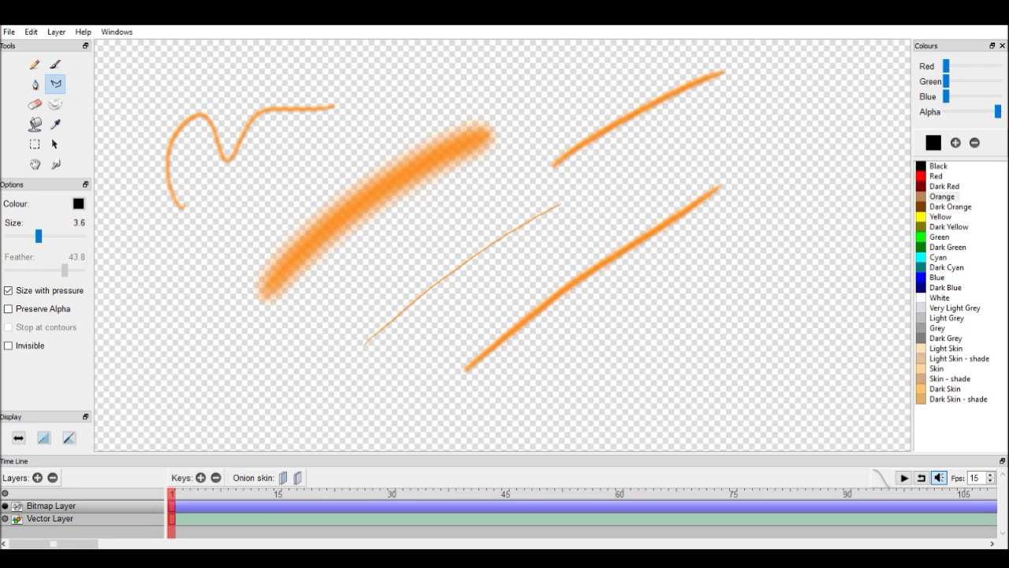
{"action": "mouse_move", "coordinate": [215, 298]}
{"action": "left_mouse_down"}
{"action": "mouse_move", "coordinate": [237, 166]}
{"action": "mouse_move", "coordinate": [248, 182]}
{"action": "mouse_move", "coordinate": [290, 154]}
{"action": "mouse_move", "coordinate": [281, 170]}
{"action": "mouse_move", "coordinate": [318, 178]}
{"action": "mouse_move", "coordinate": [439, 284]}
{"action": "mouse_move", "coordinate": [496, 159]}
{"action": "mouse_move", "coordinate": [522, 135]}
{"action": "mouse_move", "coordinate": [624, 187]}
{"action": "mouse_move", "coordinate": [623, 165]}
{"action": "mouse_move", "coordinate": [653, 183]}
{"action": "mouse_move", "coordinate": [631, 168]}
{"action": "mouse_move", "coordinate": [668, 140]}
{"action": "mouse_move", "coordinate": [667, 117]}
{"action": "mouse_move", "coordinate": [646, 103]}
{"action": "mouse_move", "coordinate": [656, 79]}
{"action": "left_mouse_up"}
{"action": "left_click", "coordinate": [656, 79]}
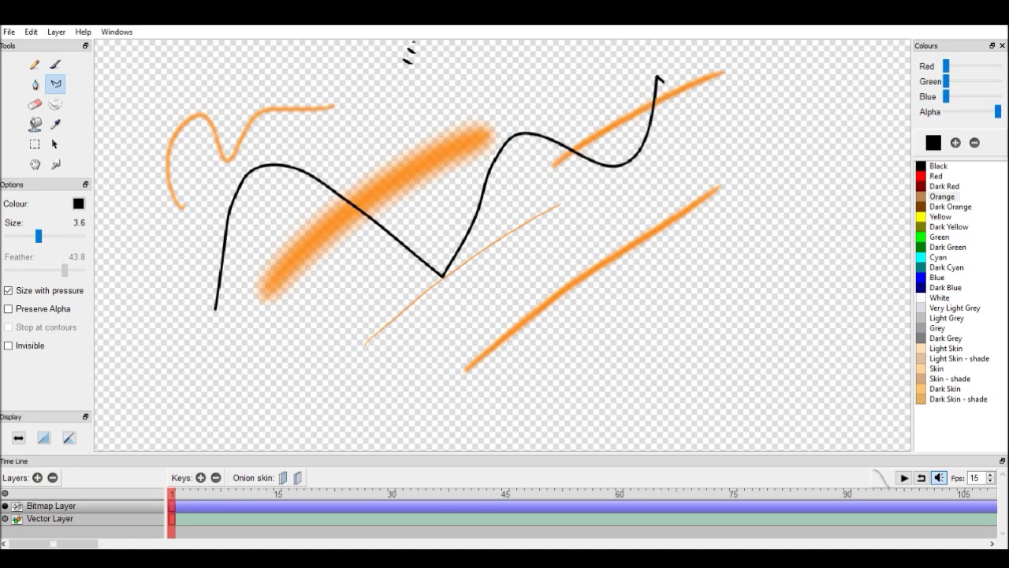
{"action": "left_click", "coordinate": [658, 75]}
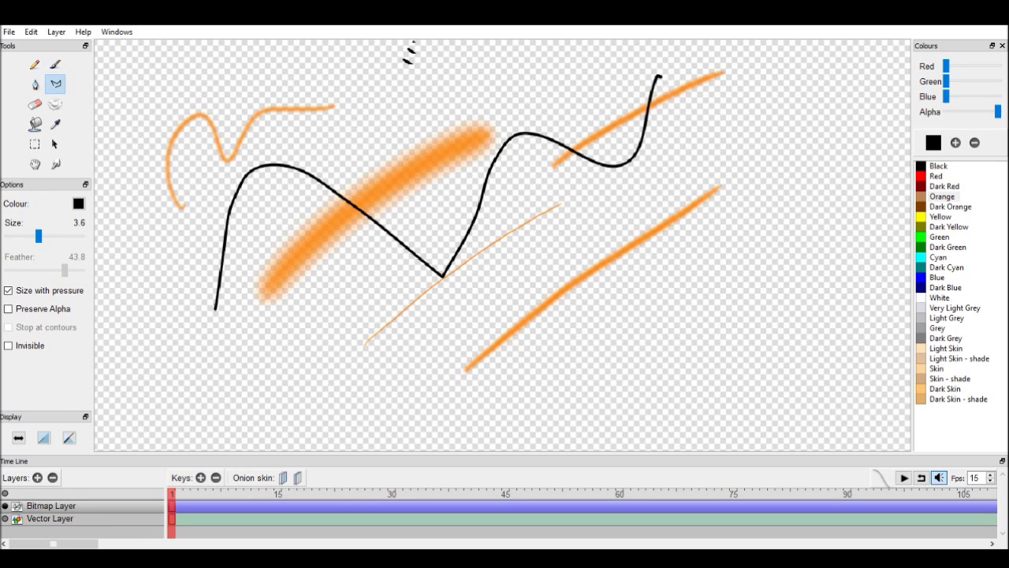
{"action": "left_click", "coordinate": [823, 127]}
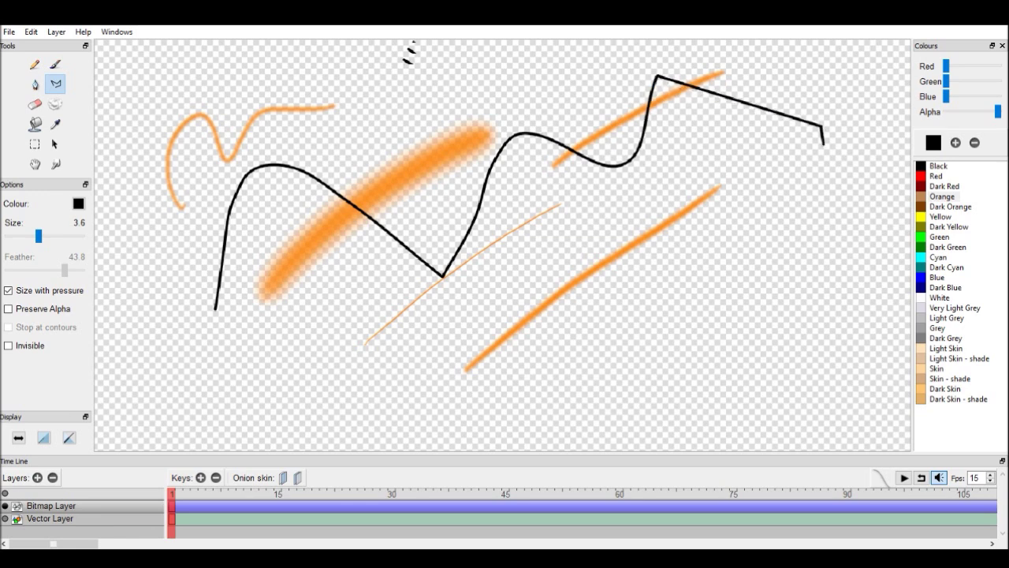
{"action": "left_click", "coordinate": [778, 225]}
{"action": "key", "text": "Return"}
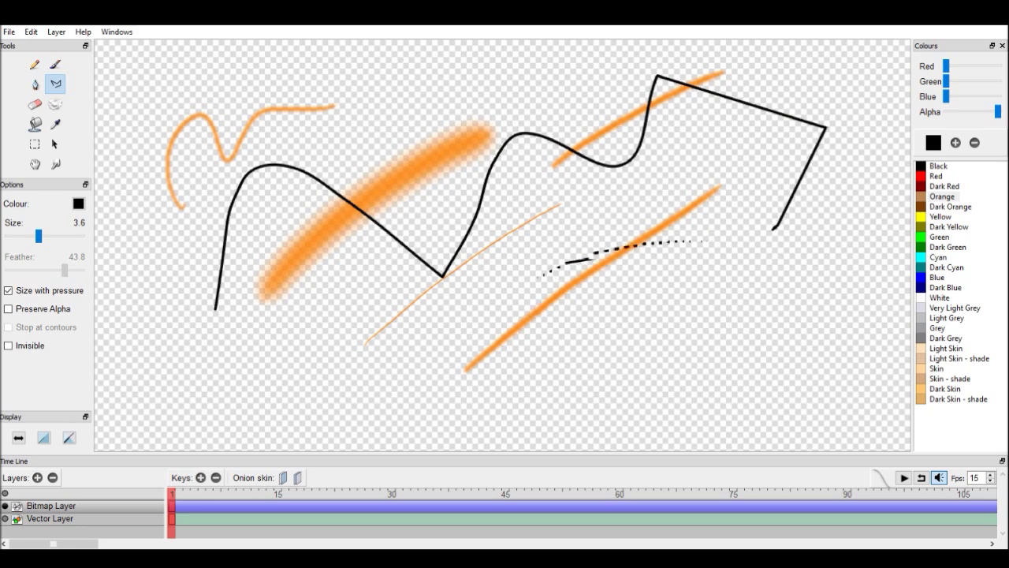
Continue with a long winding polyline from the last corner through the lower and upper canvas, and discard it uncommitted.
{"action": "left_click", "coordinate": [500, 292]}
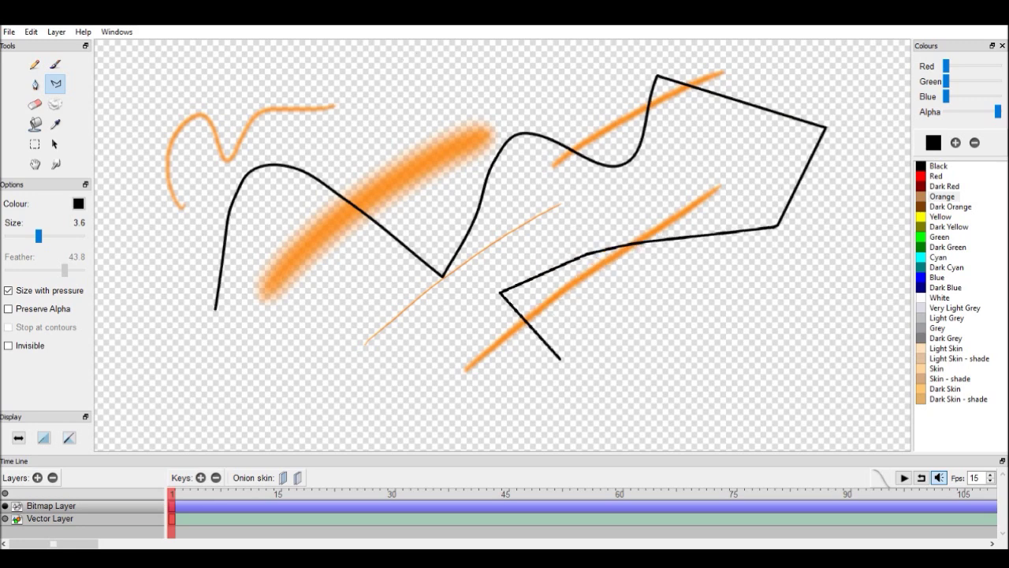
{"action": "left_click", "coordinate": [576, 352]}
{"action": "left_click", "coordinate": [511, 426]}
{"action": "left_click", "coordinate": [412, 386]}
{"action": "left_click", "coordinate": [383, 330]}
{"action": "left_click", "coordinate": [341, 302]}
{"action": "left_click", "coordinate": [316, 347]}
{"action": "left_click", "coordinate": [350, 399]}
{"action": "left_click", "coordinate": [245, 364]}
{"action": "left_click", "coordinate": [326, 233]}
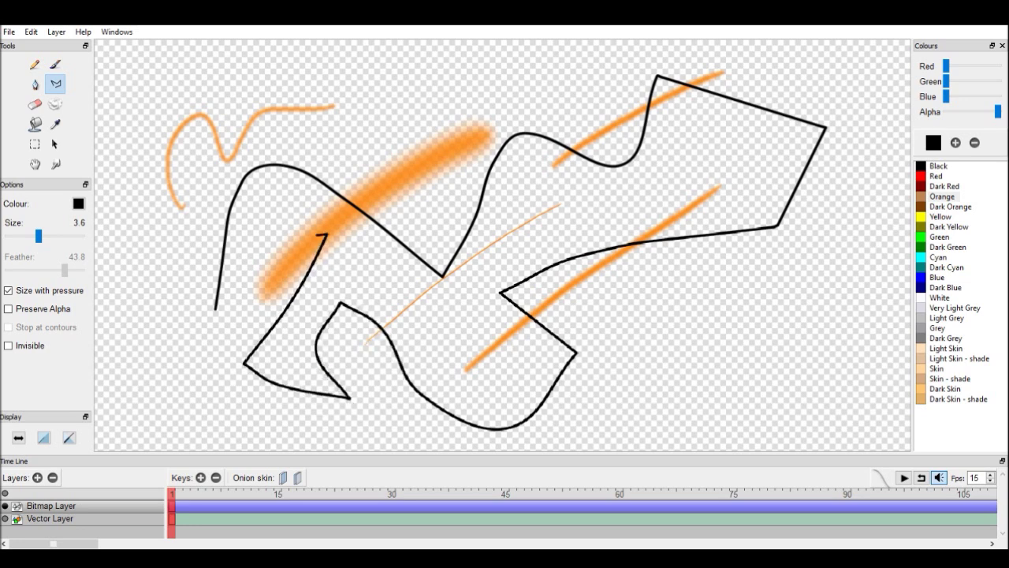
{"action": "left_click", "coordinate": [370, 140]}
{"action": "left_click", "coordinate": [340, 81]}
{"action": "left_click", "coordinate": [296, 115]}
{"action": "left_click", "coordinate": [334, 162]}
{"action": "left_click", "coordinate": [492, 71]}
{"action": "left_click", "coordinate": [489, 140]}
{"action": "left_click", "coordinate": [422, 144]}
{"action": "left_click", "coordinate": [368, 62]}
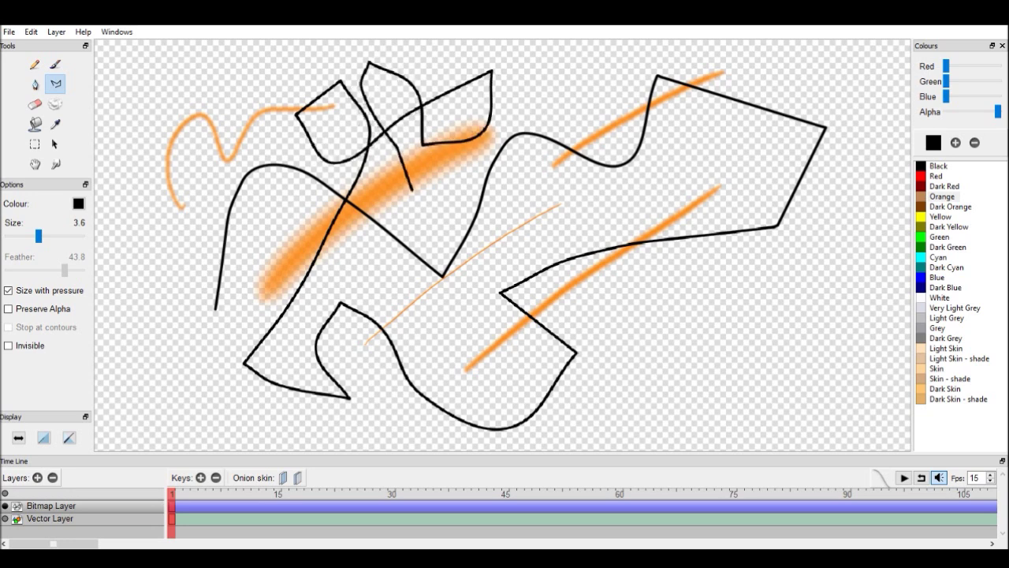
{"action": "key", "text": "Escape"}
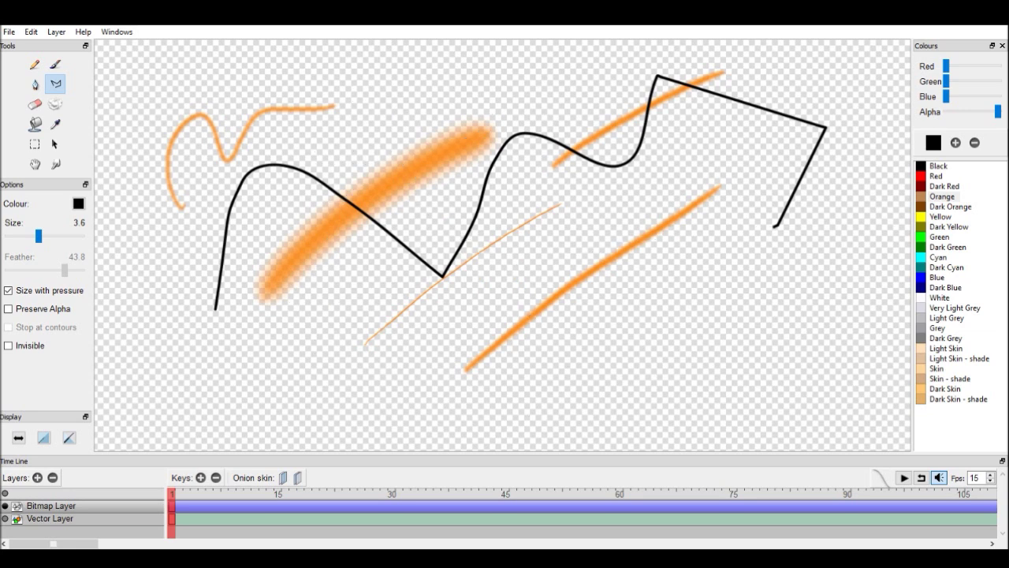
Clear the Bitmap Layer's frame and draw three black pen strokes of size 3.6, the third slanting across the other two.
{"action": "left_click", "coordinate": [55, 103]}
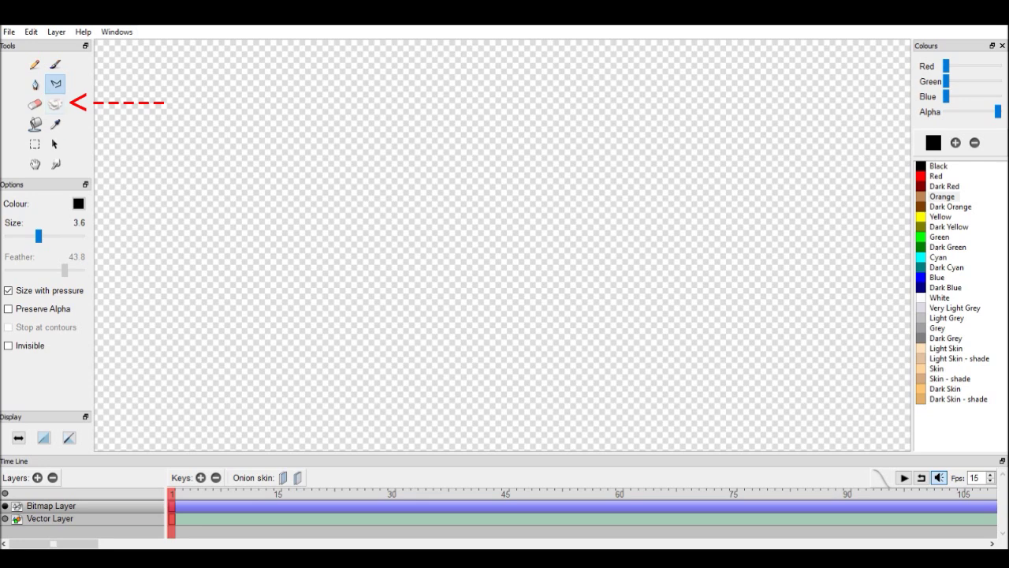
{"action": "key", "text": "p"}
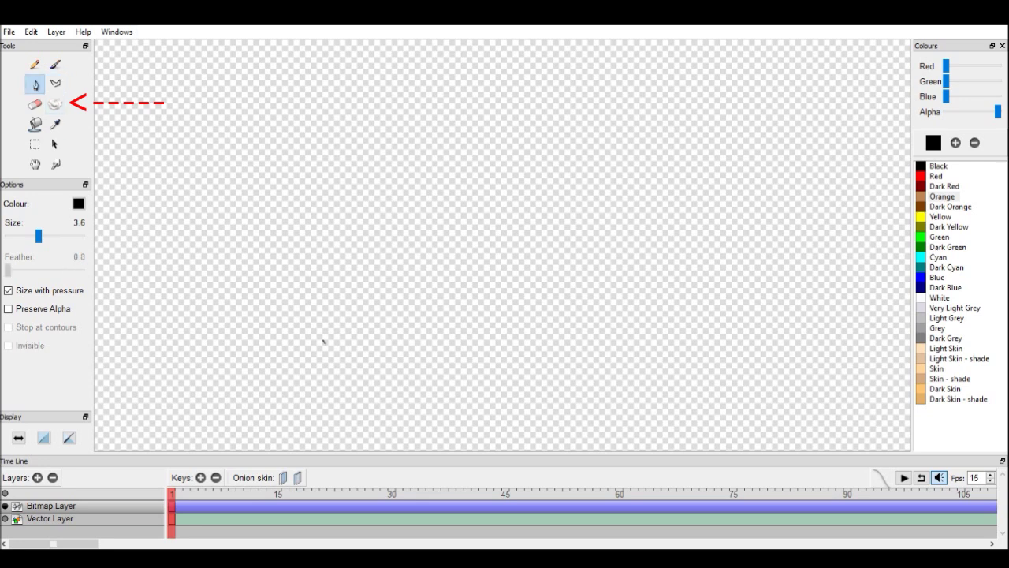
{"action": "left_click_drag", "start_coordinate": [317, 361], "coordinate": [484, 190]}
{"action": "left_click_drag", "start_coordinate": [240, 312], "coordinate": [434, 144]}
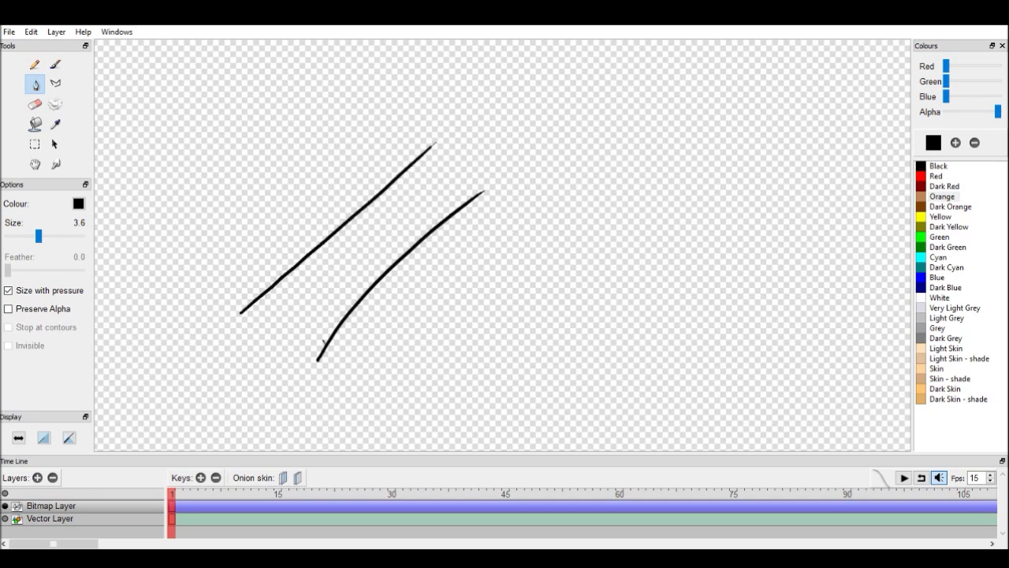
{"action": "left_click_drag", "start_coordinate": [296, 181], "coordinate": [471, 346]}
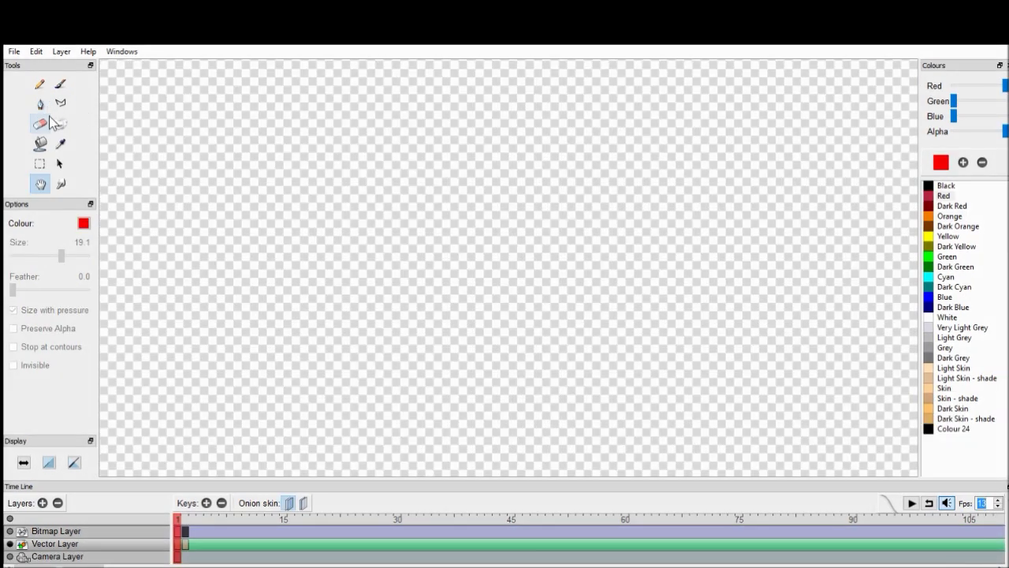
Paint a diagonal red scribble of size 19.1 with the Pen tool in the middle of the Bitmap Layer.
{"action": "left_click", "coordinate": [41, 103]}
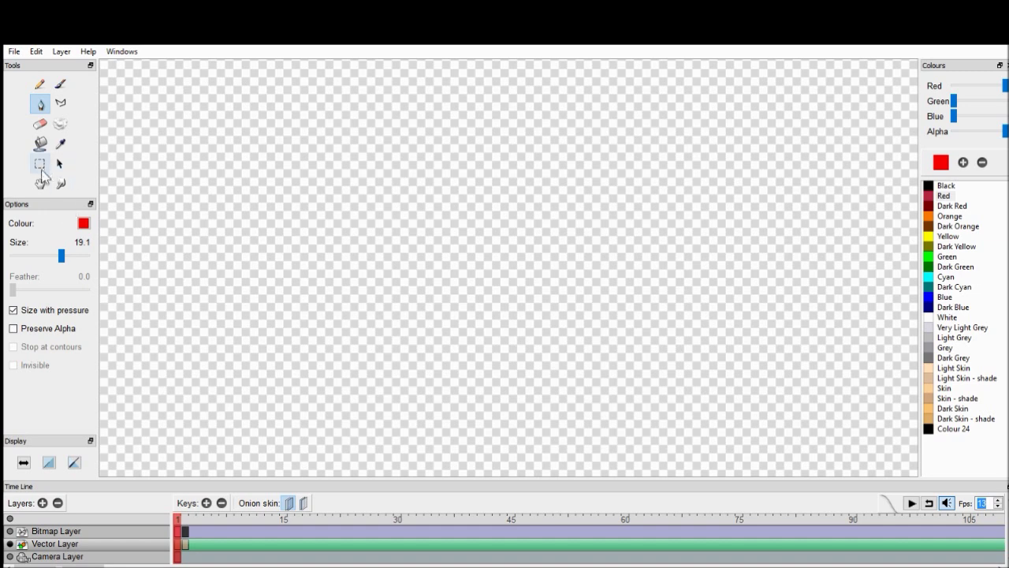
{"action": "left_click", "coordinate": [60, 143]}
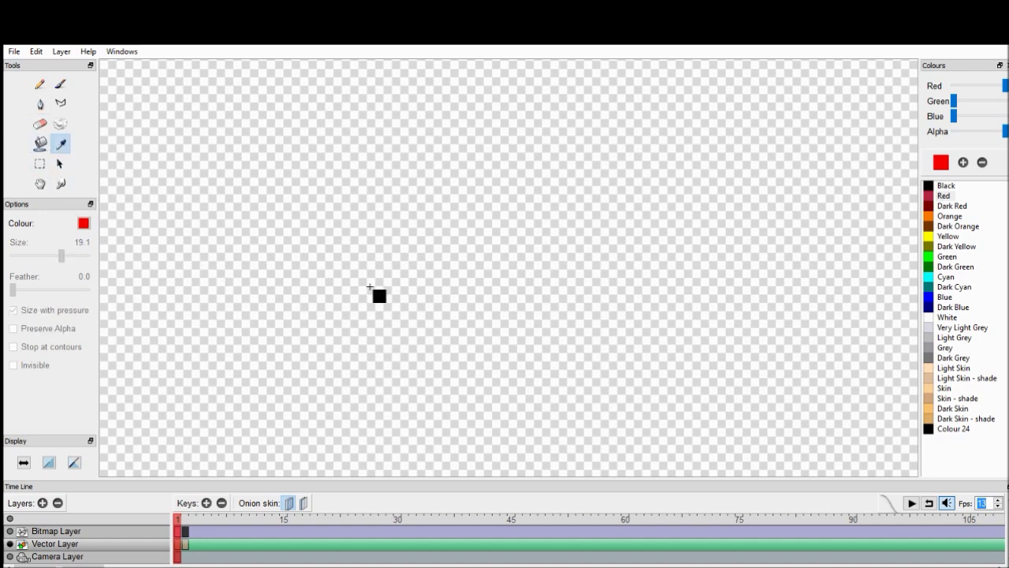
{"action": "left_click", "coordinate": [41, 103]}
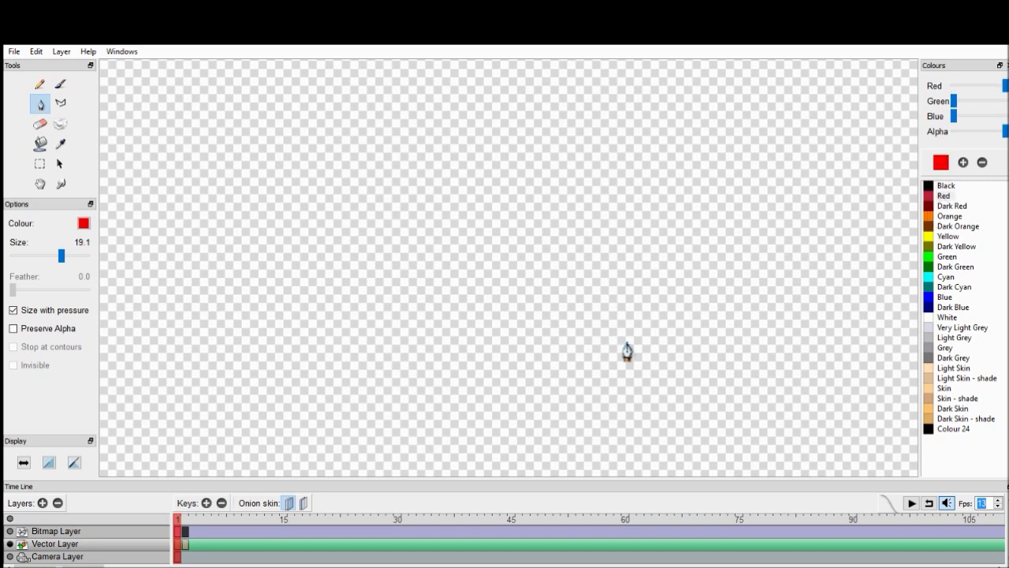
{"action": "left_click", "coordinate": [201, 530]}
{"action": "mouse_move", "coordinate": [322, 330]}
{"action": "left_mouse_down"}
{"action": "mouse_move", "coordinate": [417, 246]}
{"action": "mouse_move", "coordinate": [532, 199]}
{"action": "left_mouse_up"}
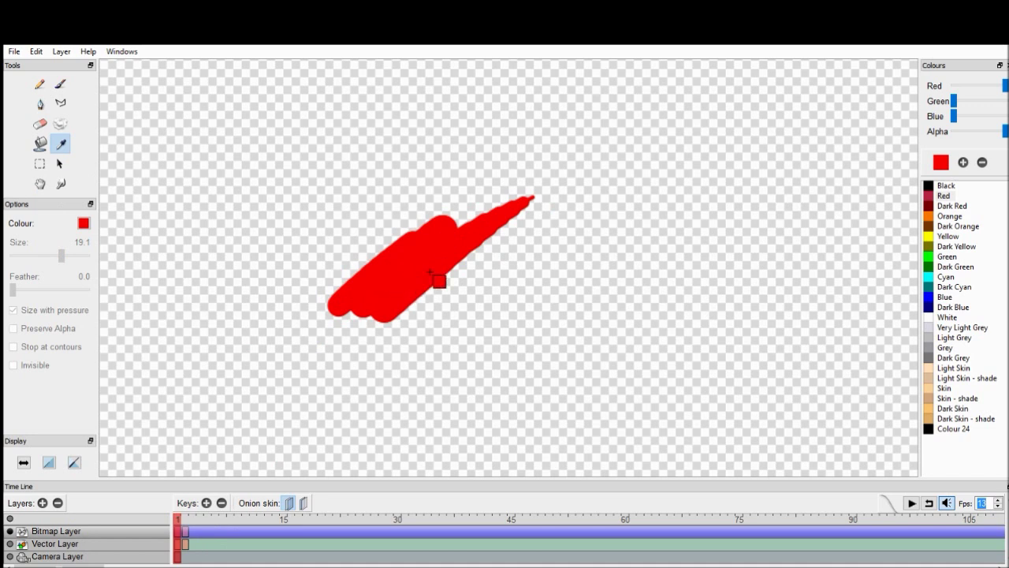
Paint a yellow pen scribble of size 19.1 beside the upper end of the red scribble.
{"action": "left_click", "coordinate": [40, 103]}
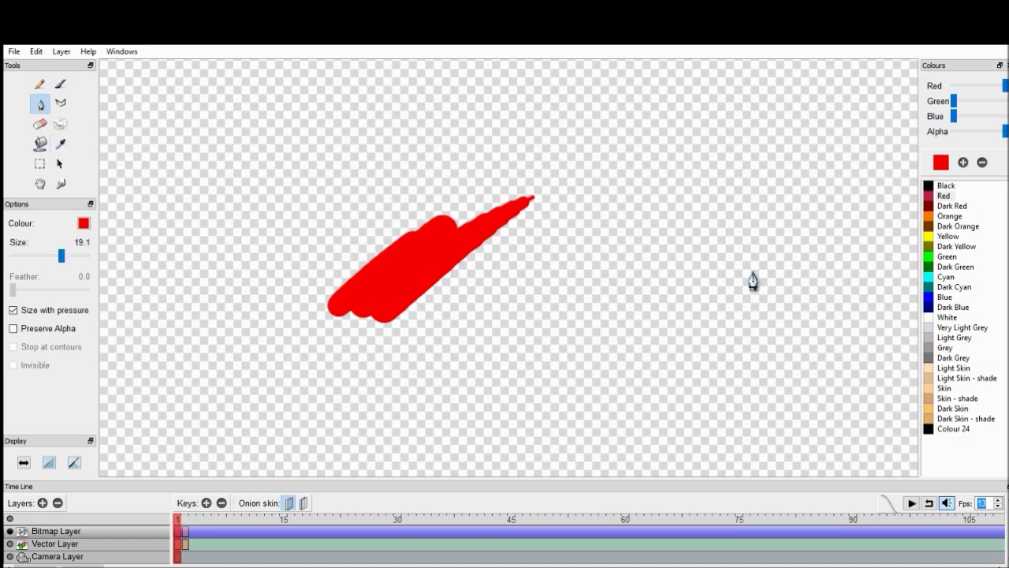
{"action": "left_click", "coordinate": [948, 236]}
{"action": "mouse_move", "coordinate": [523, 272]}
{"action": "left_mouse_down"}
{"action": "mouse_move", "coordinate": [628, 260]}
{"action": "mouse_move", "coordinate": [674, 208]}
{"action": "left_mouse_up"}
Sample the red scribble's colour and then the yellow scribble's colour with the Eyedropper.
{"action": "left_click", "coordinate": [61, 143]}
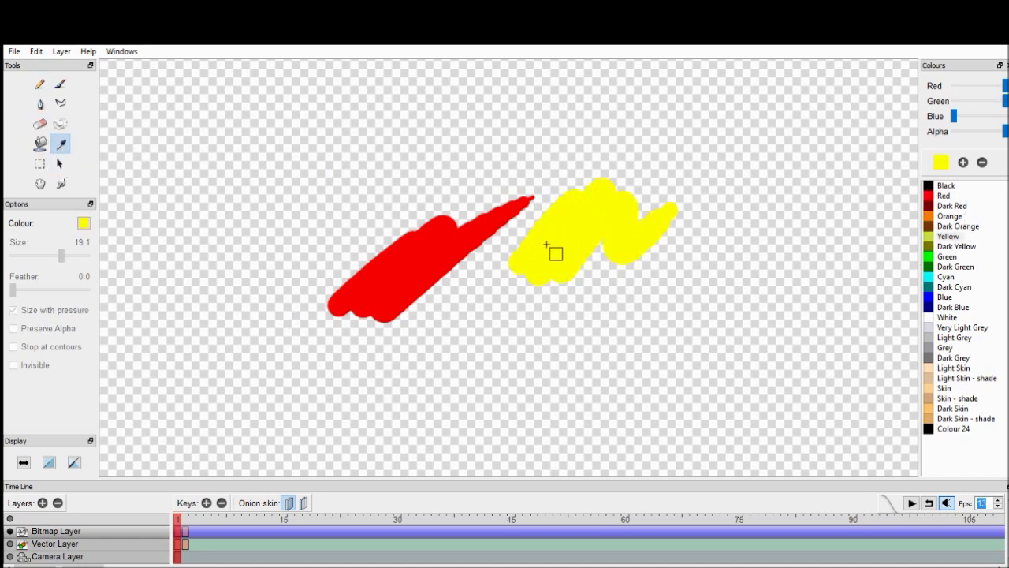
{"action": "left_click", "coordinate": [451, 257]}
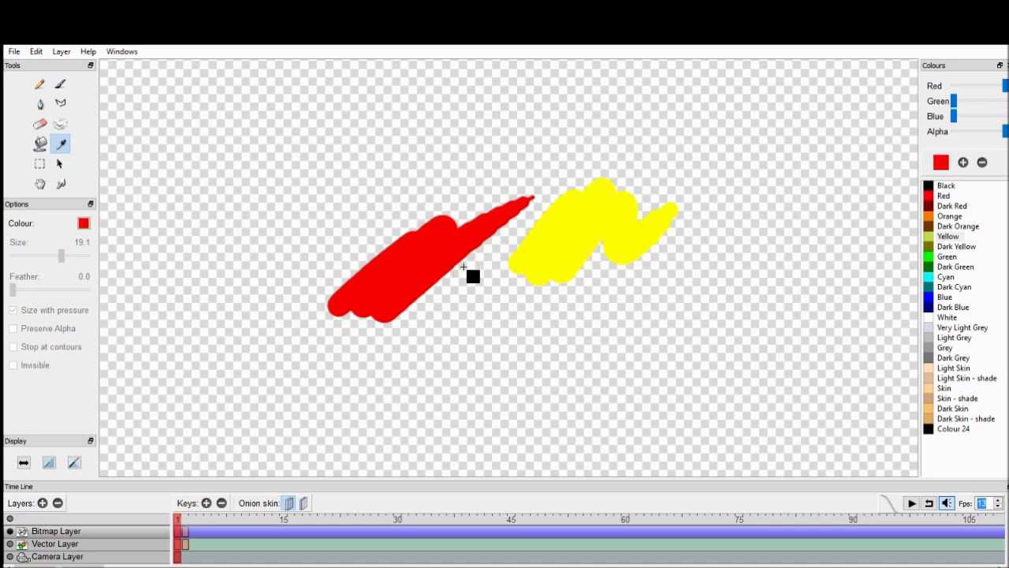
{"action": "left_click", "coordinate": [574, 251]}
{"action": "left_click", "coordinate": [41, 103]}
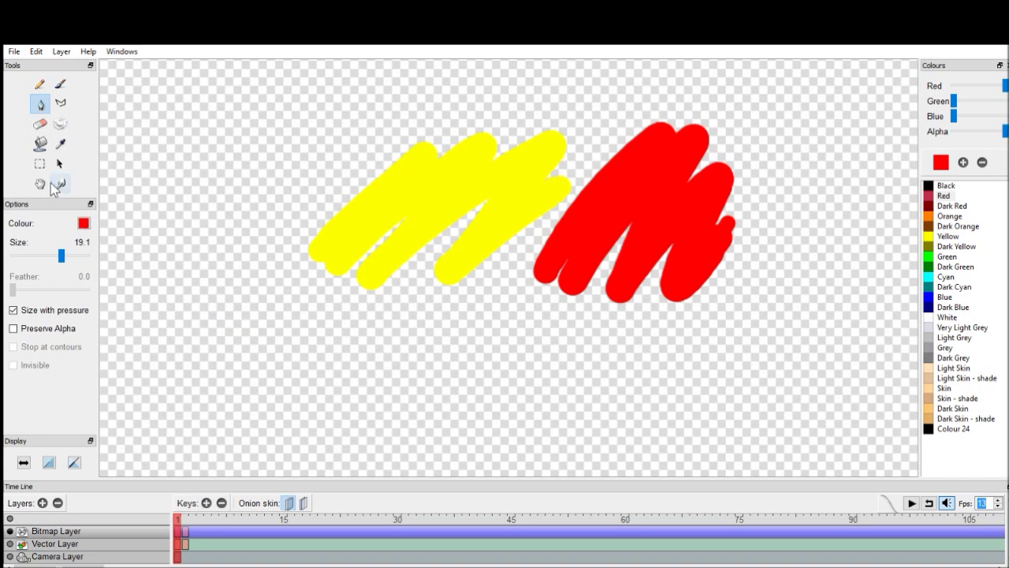
{"action": "left_click", "coordinate": [41, 143]}
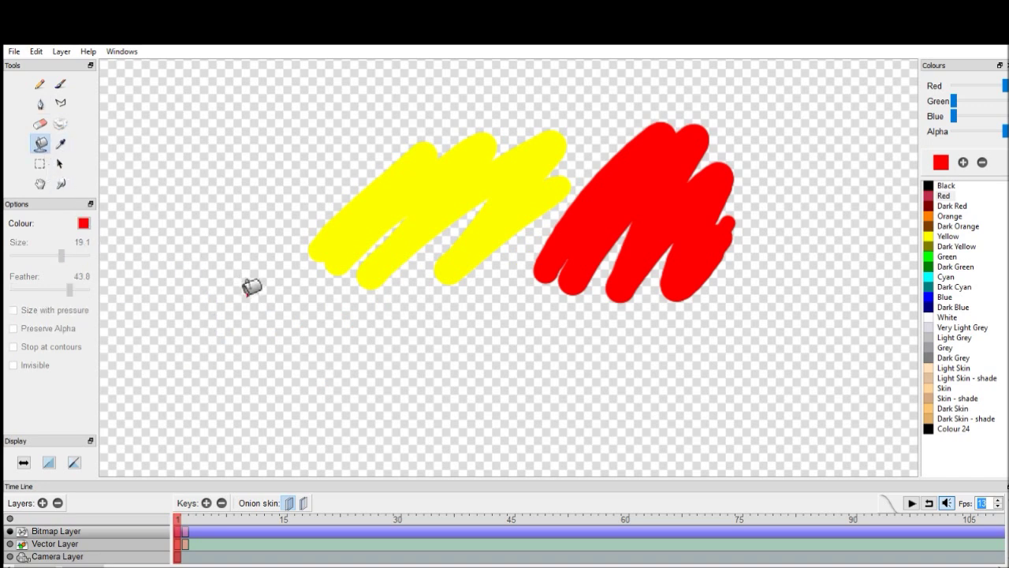
{"action": "left_click", "coordinate": [41, 103]}
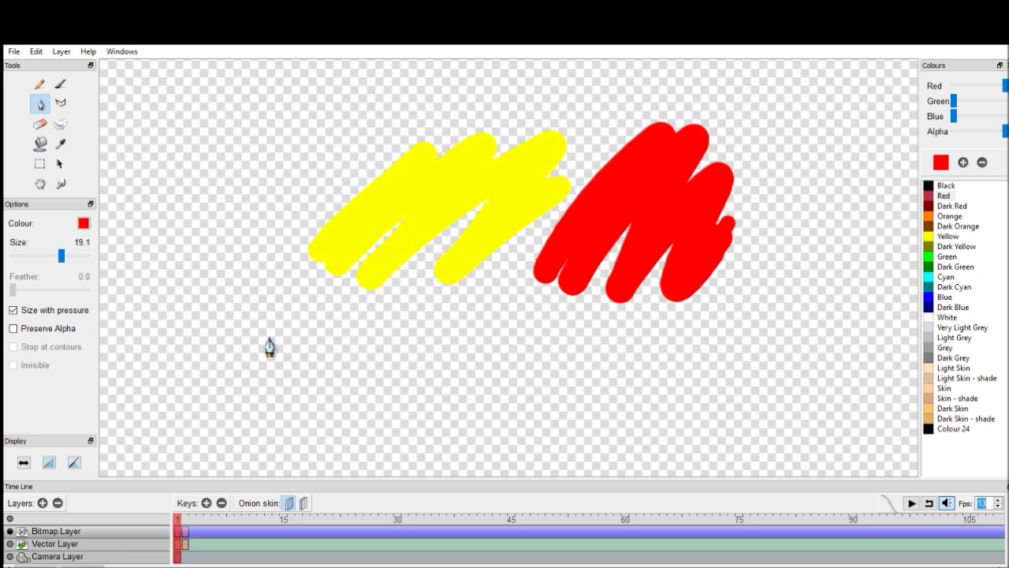
Add a second bitmap layer and place it directly beneath the existing Bitmap Layer in the layer list.
{"action": "left_click", "coordinate": [43, 503]}
{"action": "left_click", "coordinate": [75, 527]}
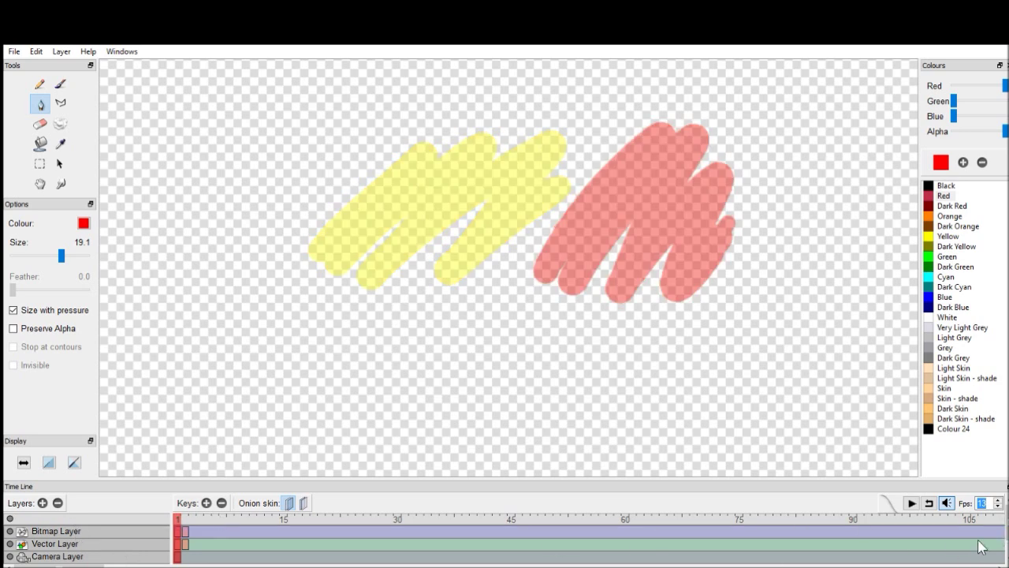
{"action": "left_click_drag", "start_coordinate": [56, 530], "coordinate": [142, 556]}
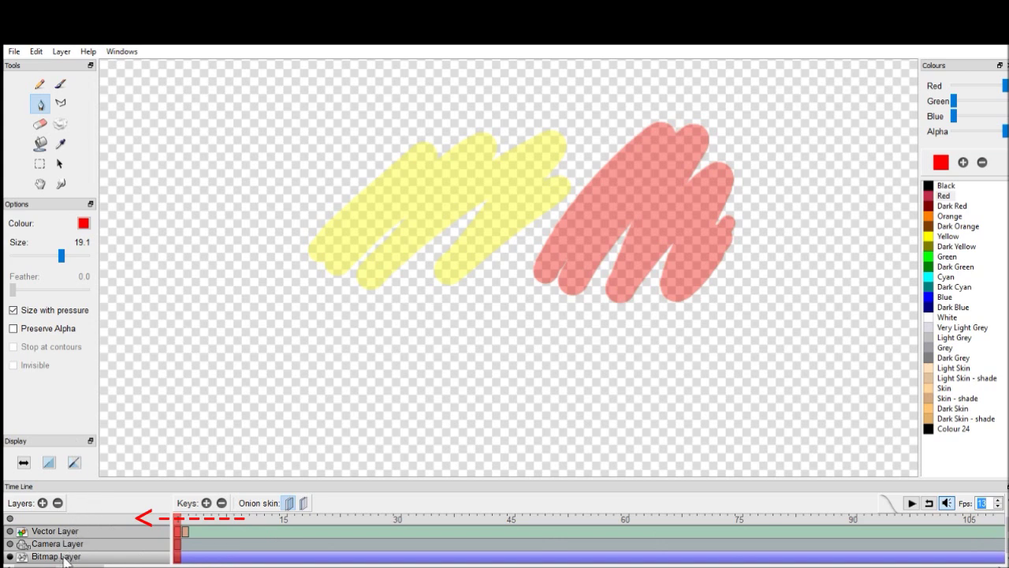
{"action": "left_click_drag", "start_coordinate": [63, 558], "coordinate": [51, 531]}
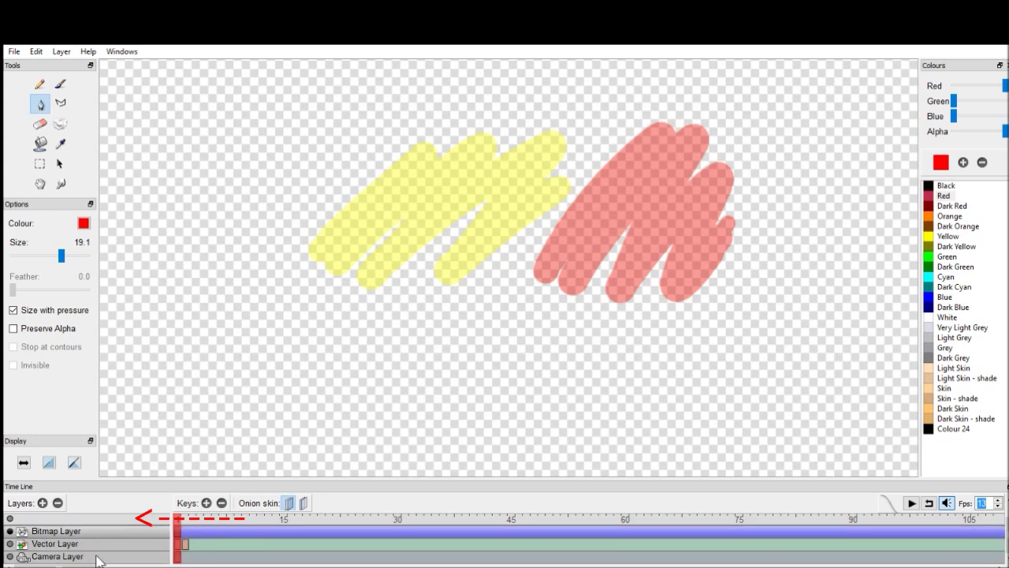
{"action": "key", "text": "ctrl+shift+b"}
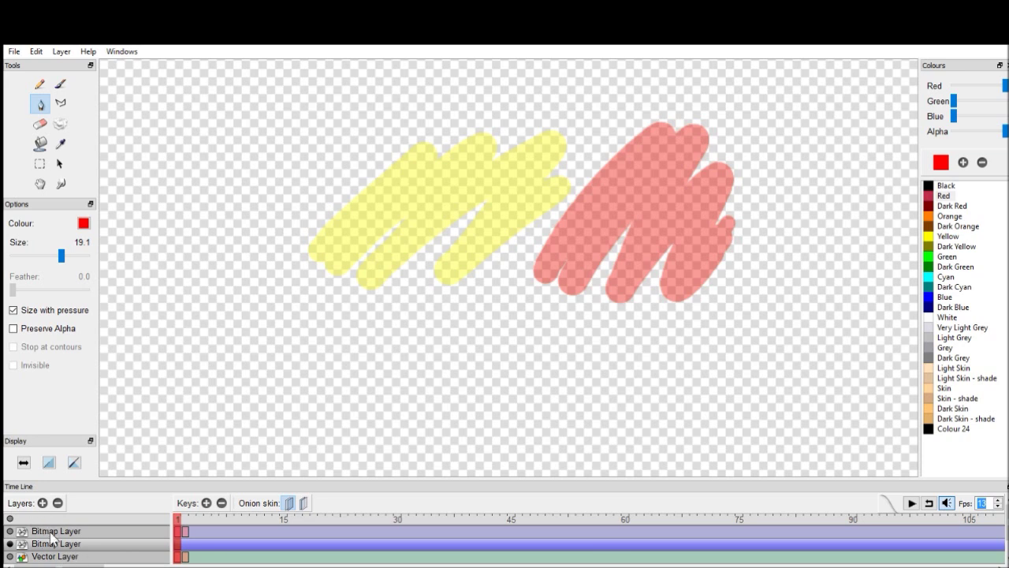
Draw a closed red pen oval of size 19.1 on the empty second Bitmap Layer and fill its inside with the Bucket tool.
{"action": "mouse_move", "coordinate": [557, 175]}
{"action": "left_mouse_down"}
{"action": "mouse_move", "coordinate": [386, 332]}
{"action": "mouse_move", "coordinate": [675, 293]}
{"action": "mouse_move", "coordinate": [591, 179]}
{"action": "mouse_move", "coordinate": [556, 183]}
{"action": "left_mouse_up"}
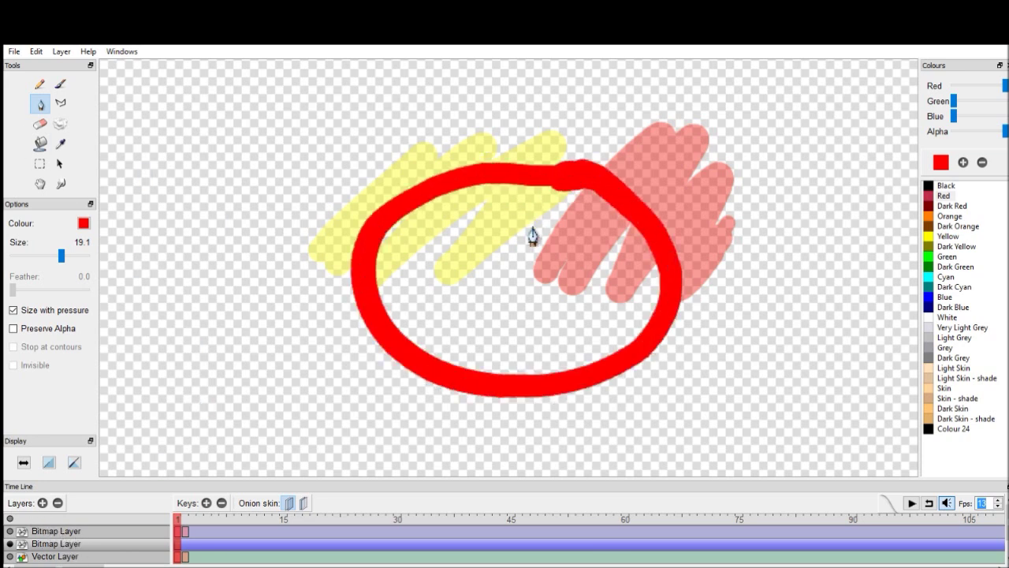
{"action": "left_click", "coordinate": [40, 142]}
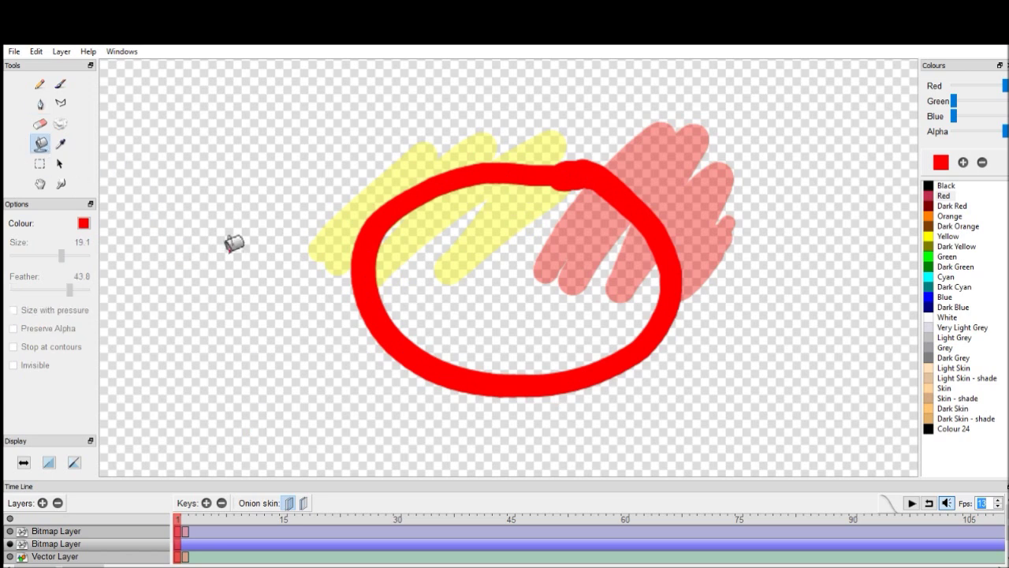
{"action": "left_click", "coordinate": [579, 301]}
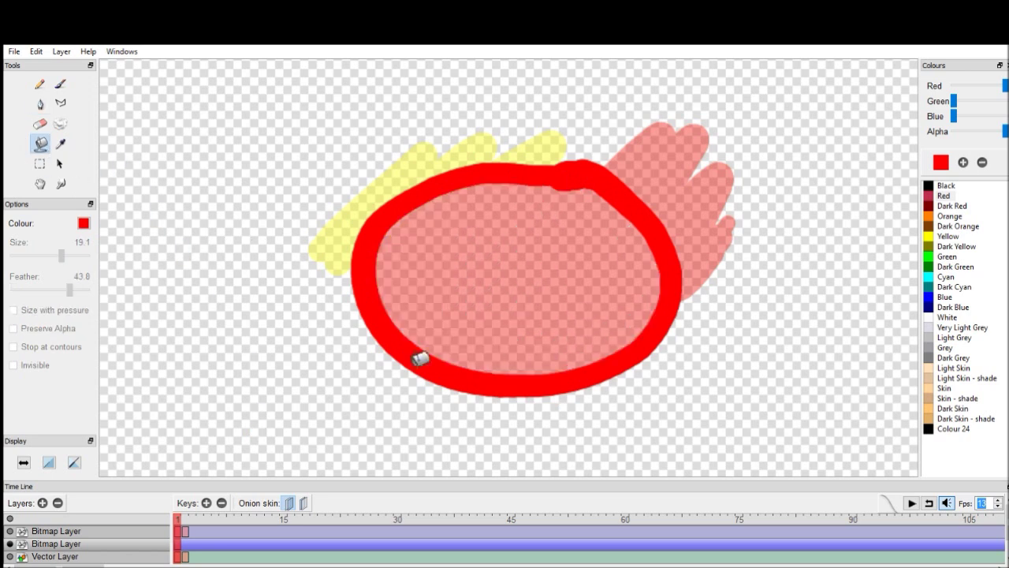
Check the oval and its fill on both Bitmap Layers, and undo them.
{"action": "left_click", "coordinate": [199, 544]}
{"action": "left_click", "coordinate": [202, 529]}
{"action": "key", "text": "ctrl+z"}
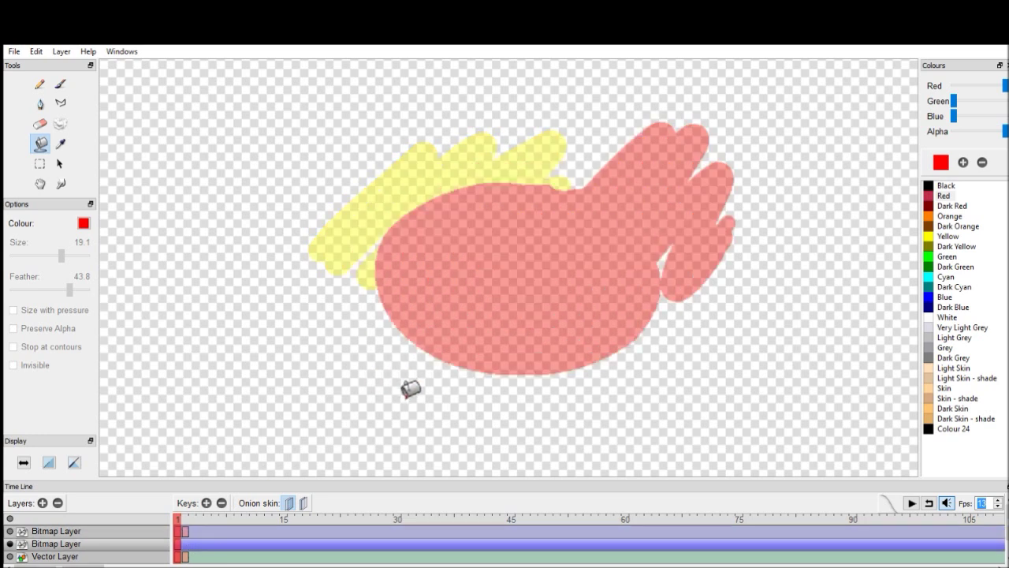
{"action": "left_click", "coordinate": [202, 534]}
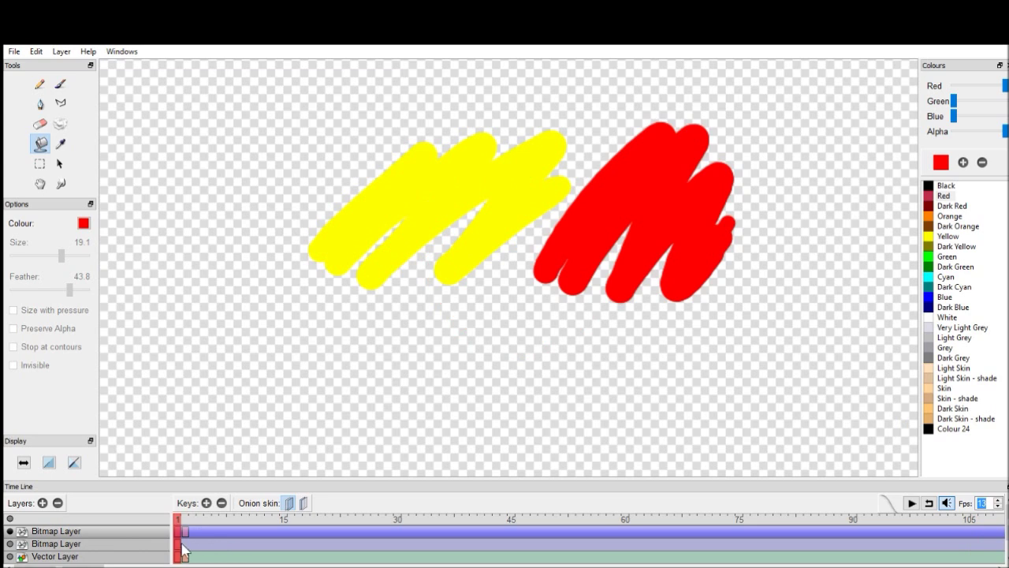
Move the empty Bitmap Layer below the Vector Layer, and draw a closed pen oval filled with red on it.
{"action": "left_click", "coordinate": [180, 544]}
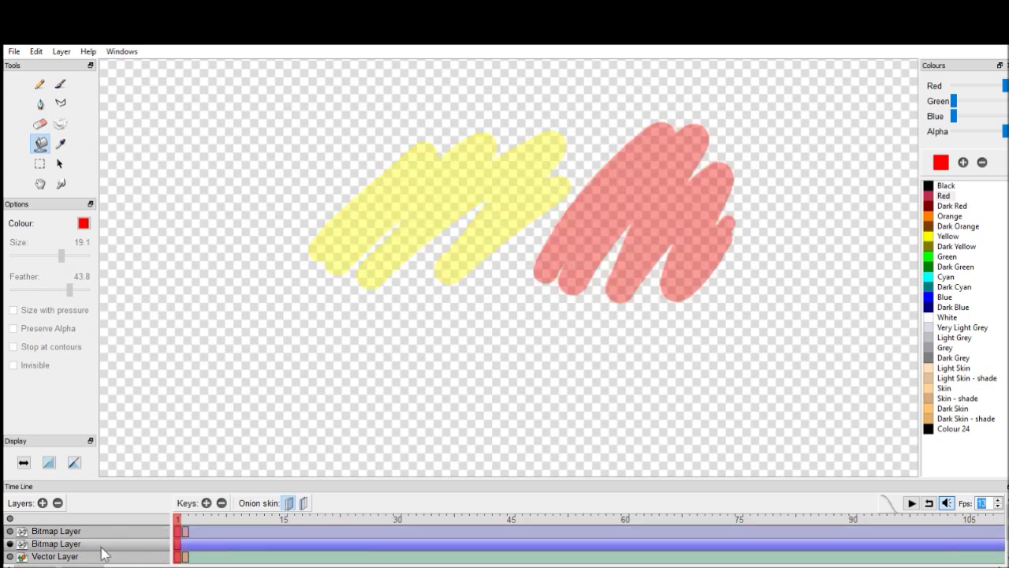
{"action": "left_click_drag", "start_coordinate": [108, 554], "coordinate": [68, 562]}
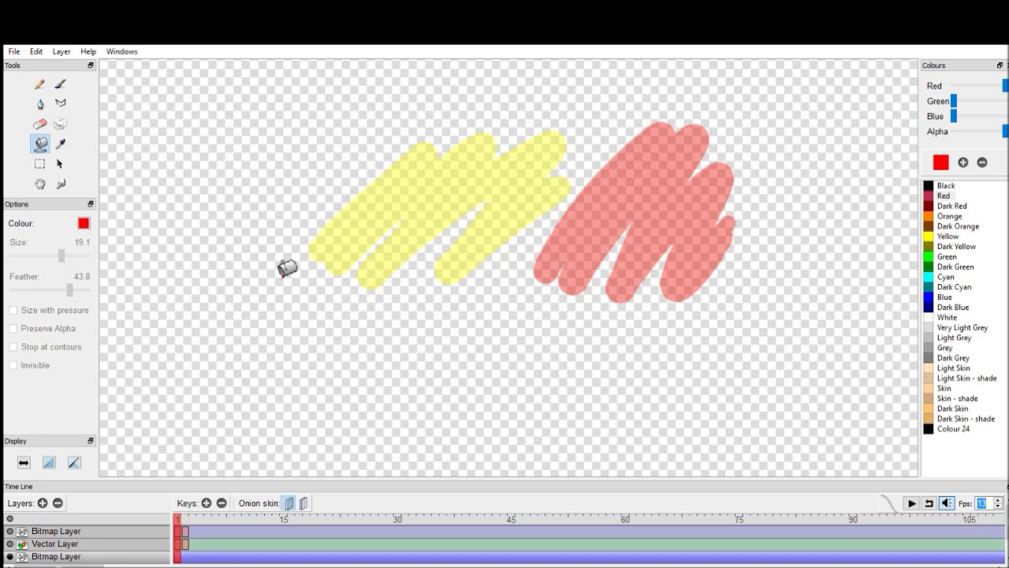
{"action": "left_click", "coordinate": [41, 104]}
{"action": "mouse_move", "coordinate": [595, 229]}
{"action": "left_mouse_down"}
{"action": "mouse_move", "coordinate": [360, 273]}
{"action": "mouse_move", "coordinate": [674, 333]}
{"action": "mouse_move", "coordinate": [603, 224]}
{"action": "left_mouse_up"}
{"action": "left_click", "coordinate": [40, 144]}
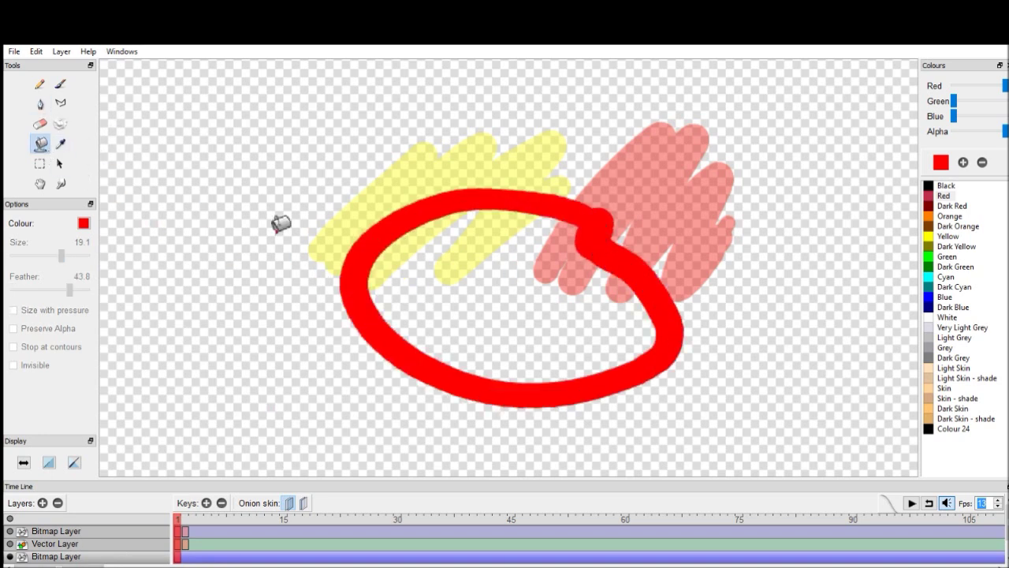
{"action": "left_click", "coordinate": [517, 306]}
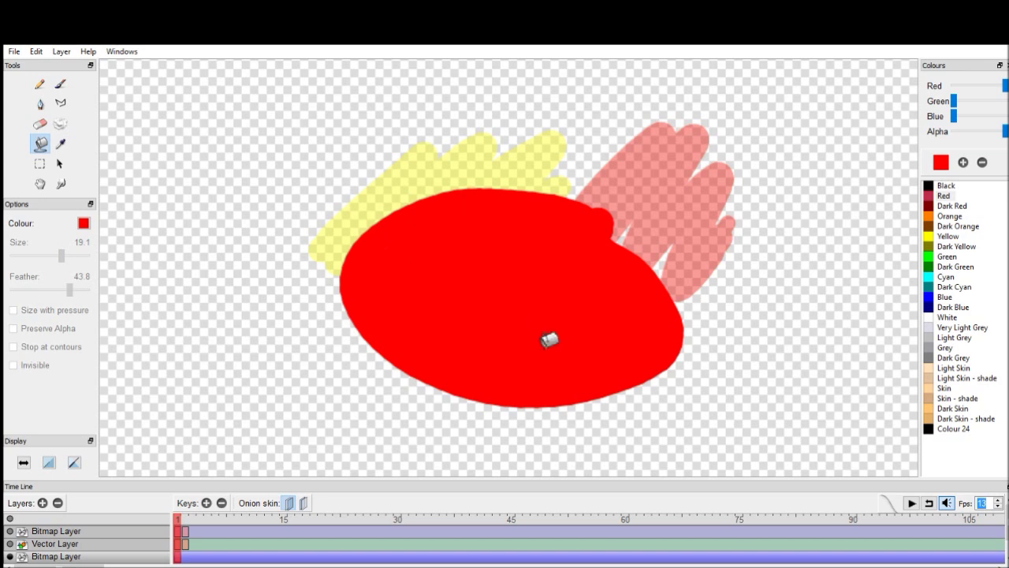
Draw a wide closed red oval of pen size 19.1 around the scribbles on the Vector Layer.
{"action": "left_click", "coordinate": [41, 104]}
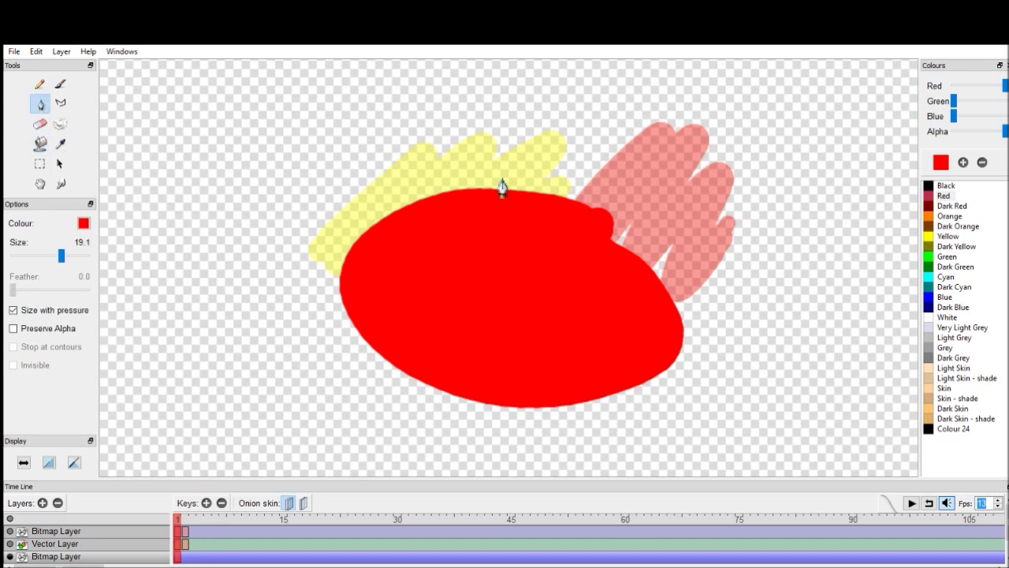
{"action": "left_click", "coordinate": [201, 547]}
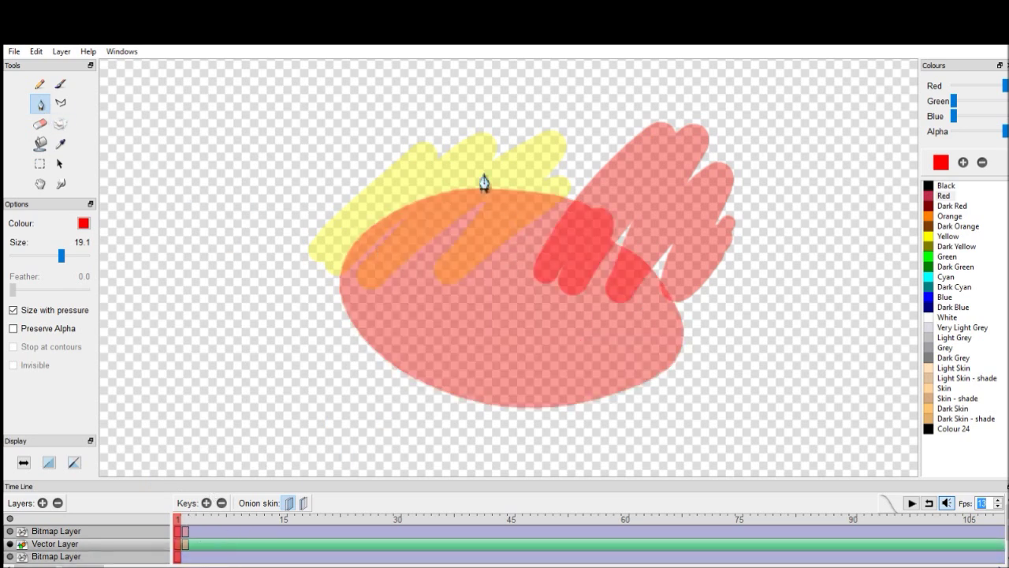
{"action": "mouse_move", "coordinate": [508, 174]}
{"action": "left_mouse_down"}
{"action": "mouse_move", "coordinate": [518, 377]}
{"action": "mouse_move", "coordinate": [704, 190]}
{"action": "mouse_move", "coordinate": [520, 170]}
{"action": "left_mouse_up"}
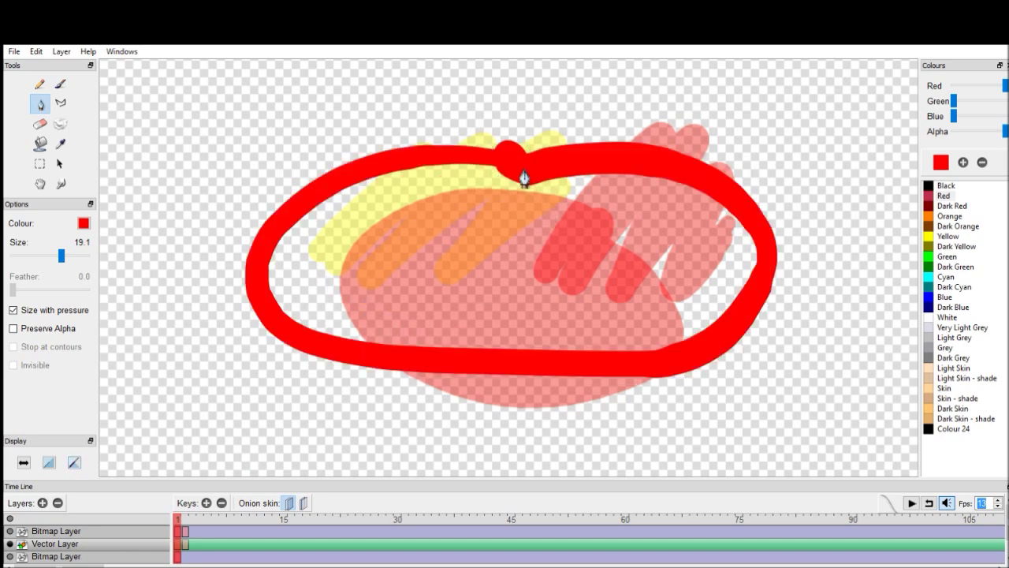
Toggle the outline-only display of the wide vector oval on and off, and undo the oval.
{"action": "key", "text": "F1"}
{"action": "key", "text": "F1"}
{"action": "key", "text": "F1"}
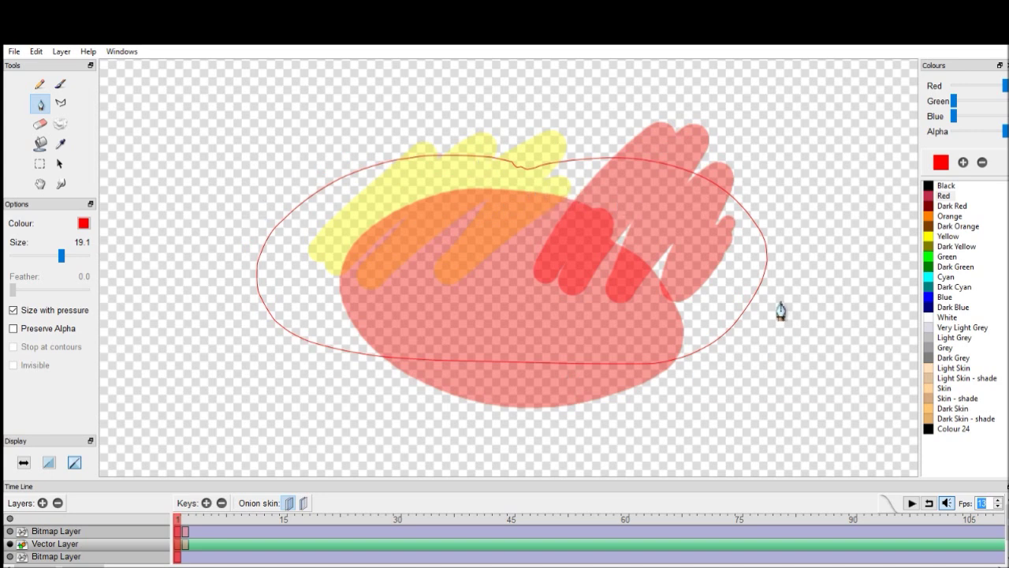
{"action": "key", "text": "F1"}
{"action": "key", "text": "ctrl+z"}
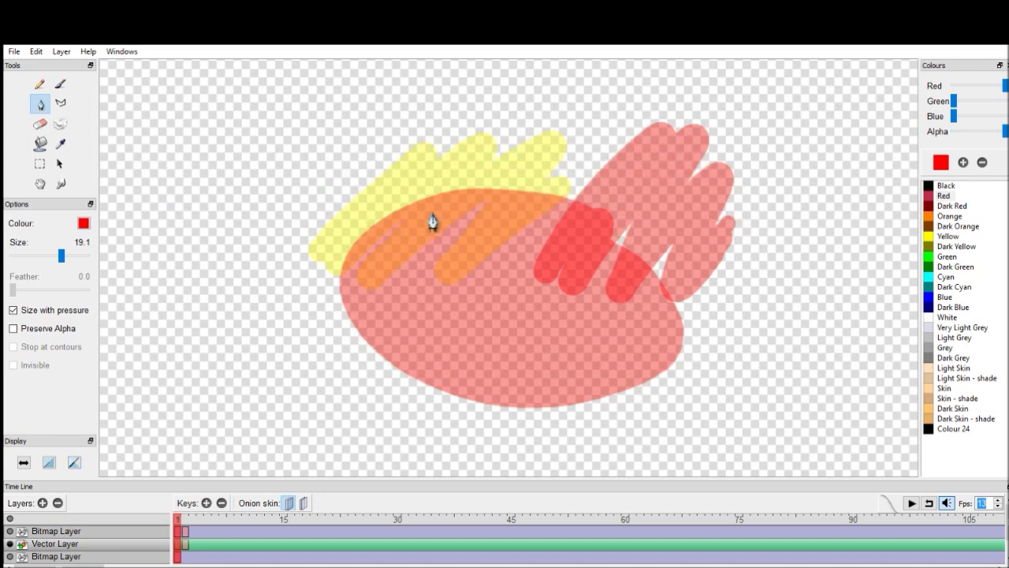
Draw a smaller closed red oval on the Vector Layer and inspect it in the outline-only display.
{"action": "mouse_move", "coordinate": [473, 140]}
{"action": "left_mouse_down"}
{"action": "mouse_move", "coordinate": [338, 304]}
{"action": "mouse_move", "coordinate": [511, 165]}
{"action": "mouse_move", "coordinate": [477, 139]}
{"action": "mouse_move", "coordinate": [457, 149]}
{"action": "mouse_move", "coordinate": [505, 165]}
{"action": "mouse_move", "coordinate": [511, 153]}
{"action": "left_mouse_up"}
{"action": "key", "text": "ctrl+z"}
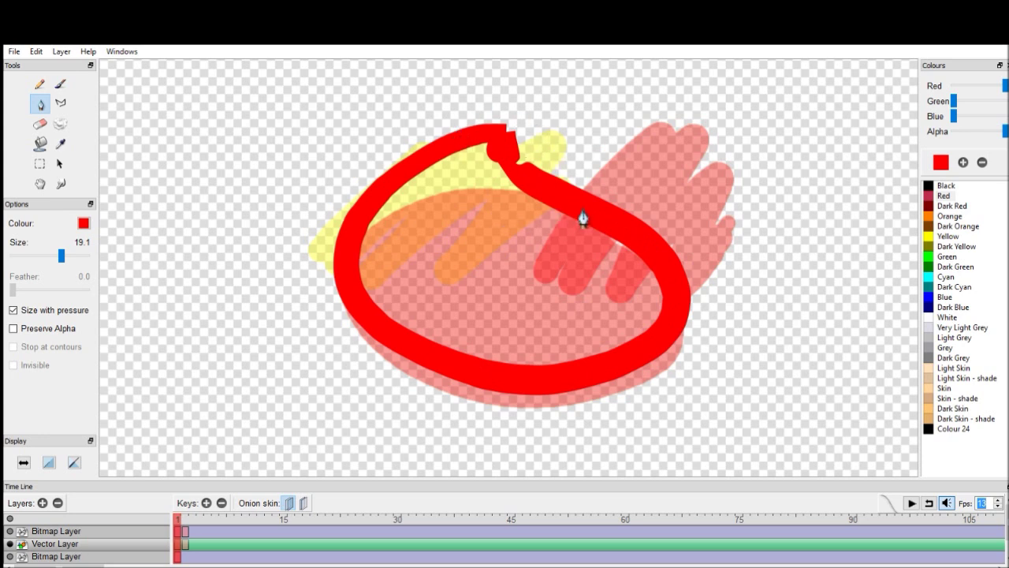
{"action": "key", "text": "shift+y"}
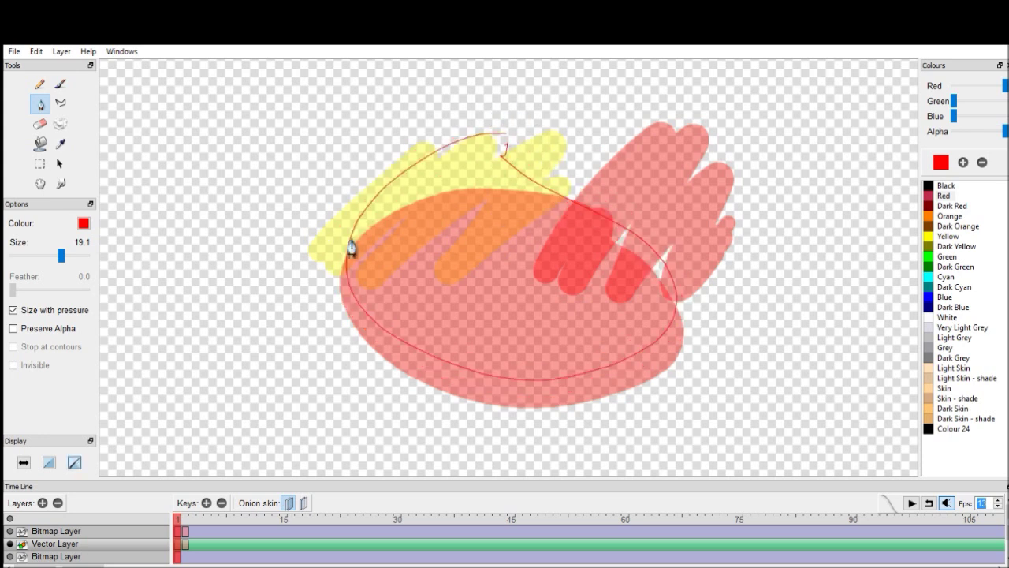
{"action": "key", "text": "shift+y"}
Close the gap in the red oval on the Vector Layer with a short pen stroke and bucket-fill the oval with orange.
{"action": "left_click", "coordinate": [41, 142]}
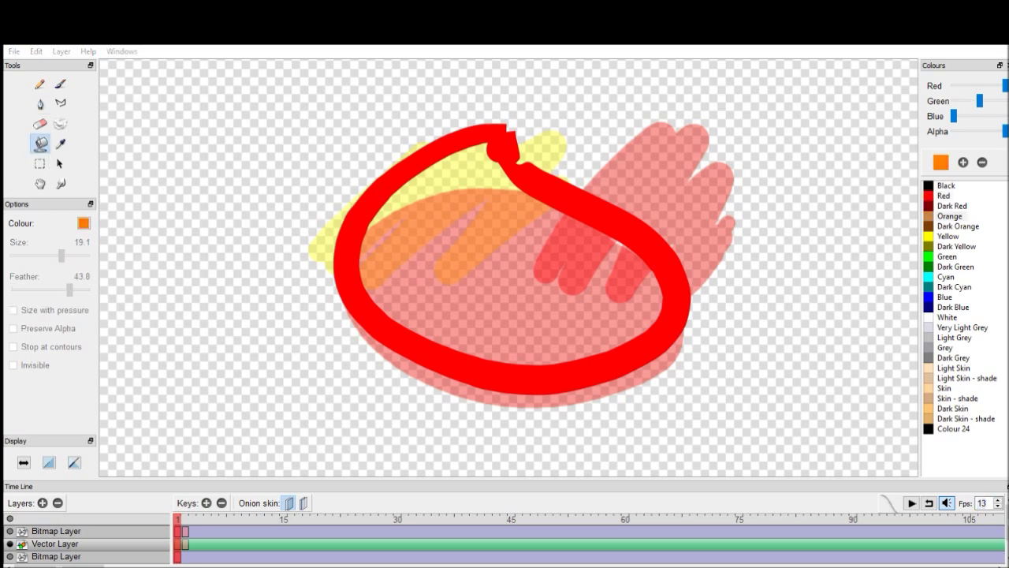
{"action": "left_click", "coordinate": [39, 183]}
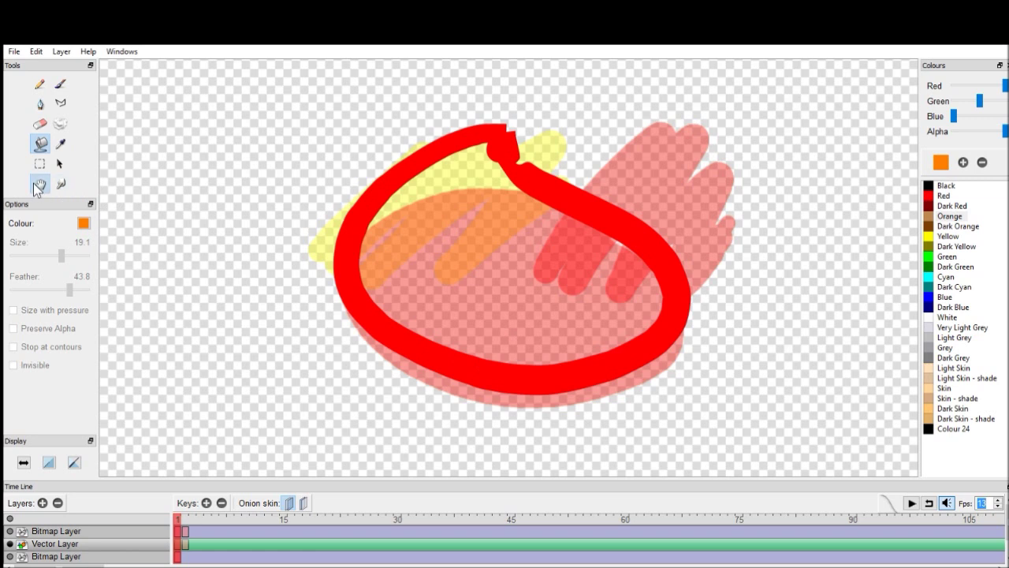
{"action": "left_click", "coordinate": [41, 103]}
{"action": "left_click_drag", "start_coordinate": [481, 130], "coordinate": [536, 166]}
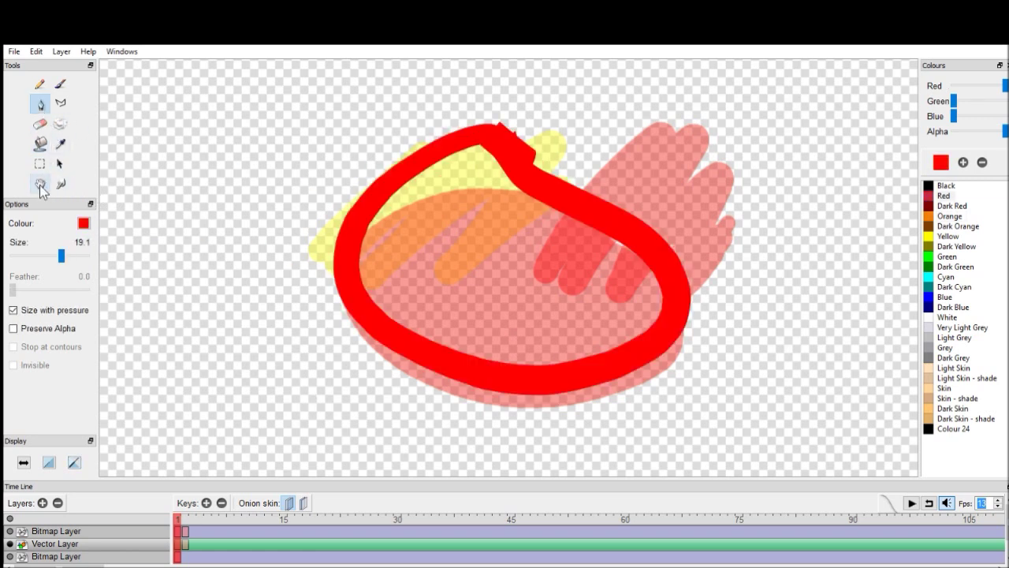
{"action": "left_click", "coordinate": [41, 143]}
{"action": "left_click", "coordinate": [430, 336]}
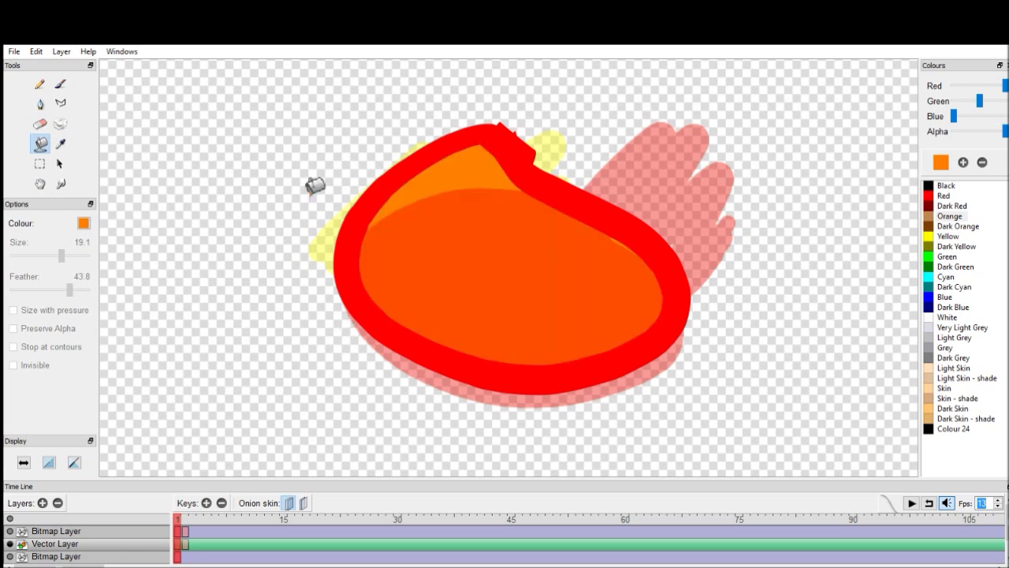
Undo the orange fill and try to refill the oval while its upper part lies outside the visible canvas area.
{"action": "left_click", "coordinate": [41, 104]}
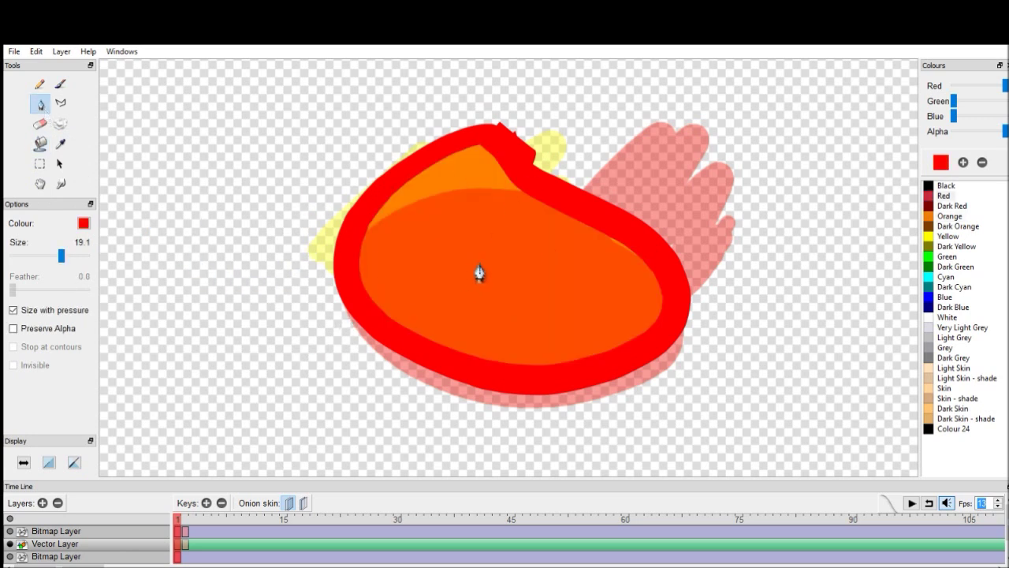
{"action": "key", "text": "ctrl+z"}
{"action": "key", "text": "h"}
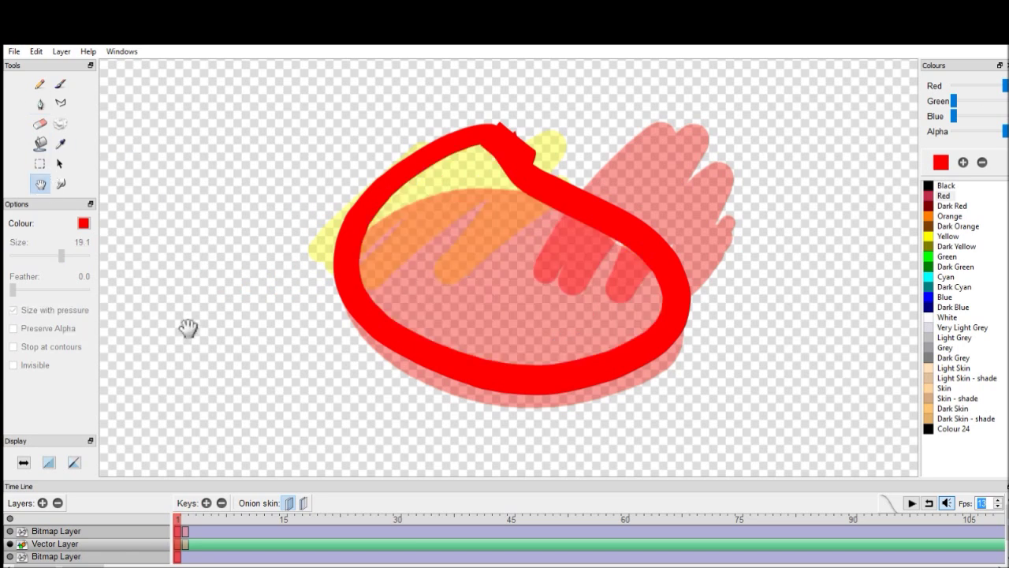
{"action": "left_click_drag", "start_coordinate": [164, 302], "coordinate": [180, 230]}
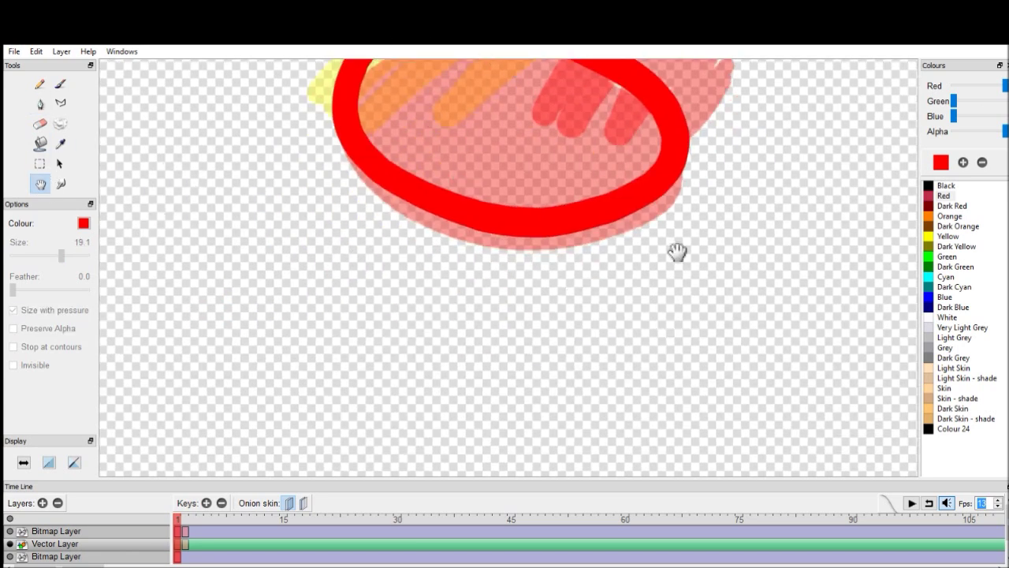
{"action": "left_click", "coordinate": [41, 144]}
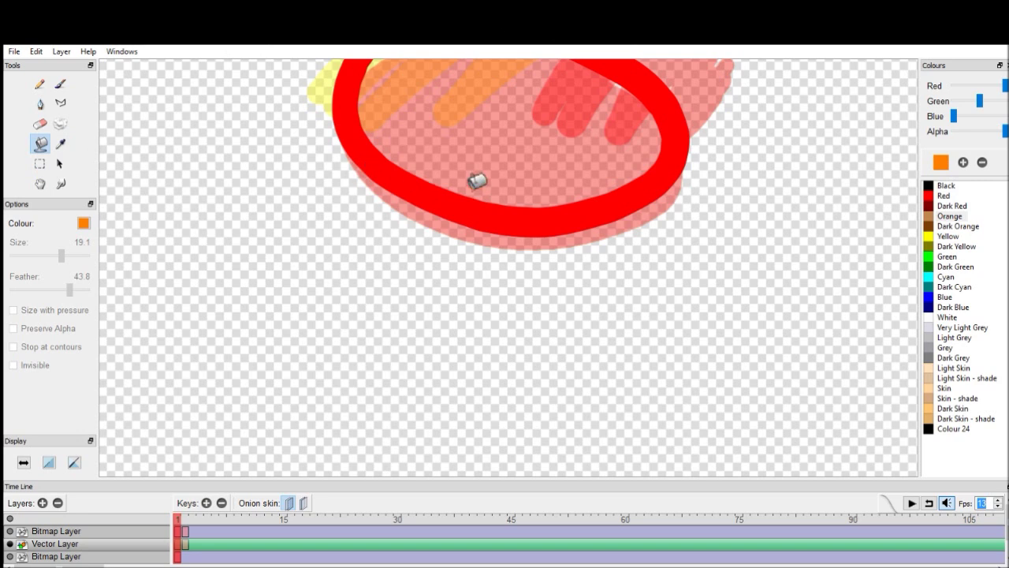
{"action": "left_click", "coordinate": [523, 209]}
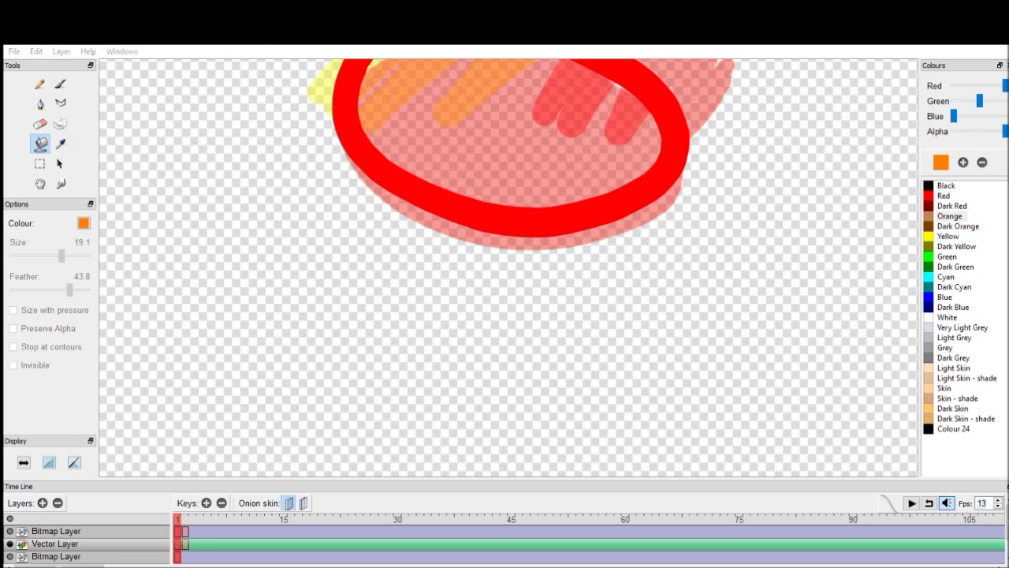
{"action": "left_click", "coordinate": [40, 183]}
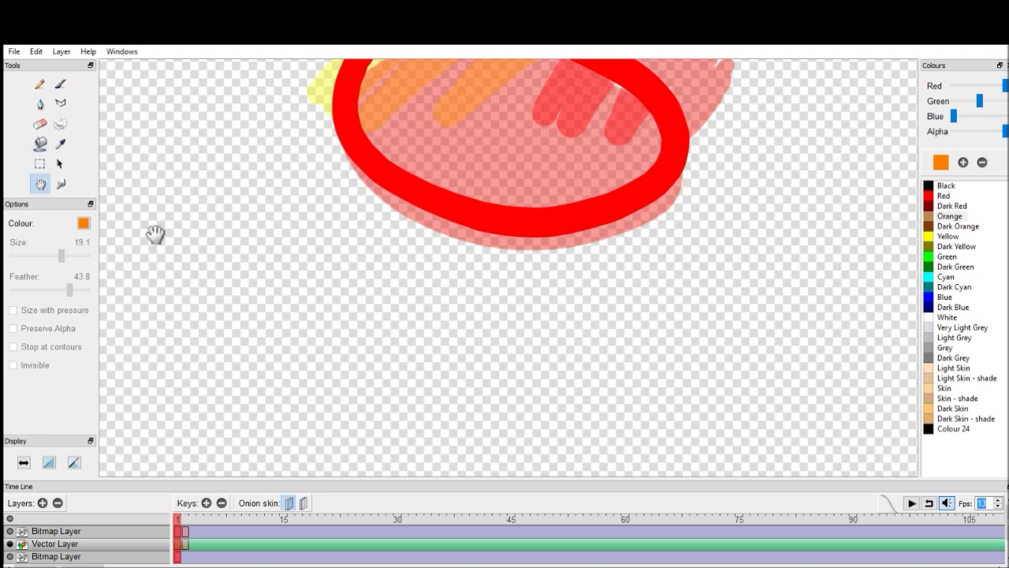
{"action": "left_click_drag", "start_coordinate": [153, 138], "coordinate": [178, 317]}
{"action": "key", "text": "k"}
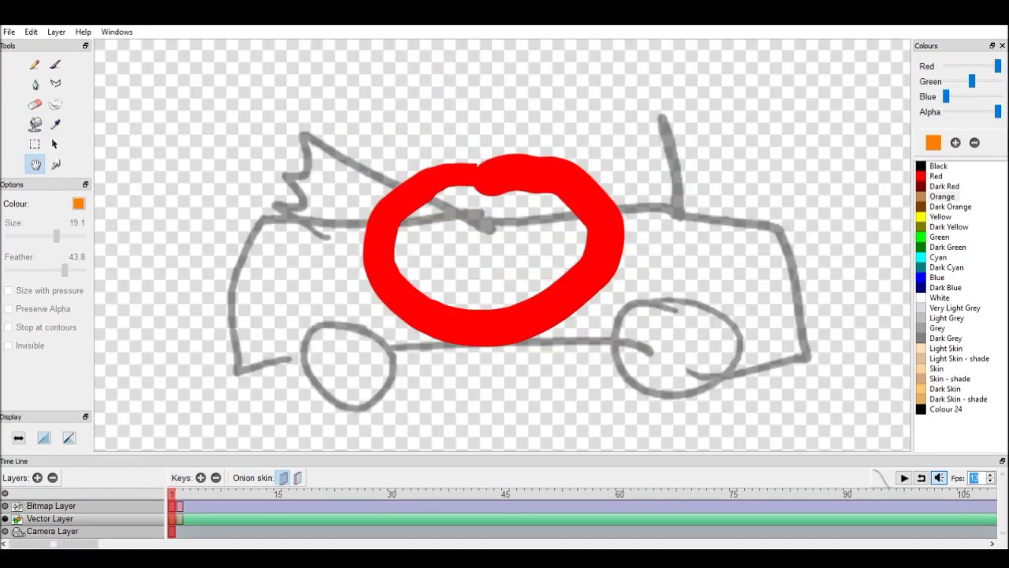
Bucket-fill the red oval over the car sketch with orange from a strongly zoomed-out view.
{"action": "key", "text": "shift+y"}
{"action": "key", "text": "shift+y"}
{"action": "key", "text": "ctrl+minus"}
{"action": "key", "text": "ctrl+minus"}
{"action": "key", "text": "ctrl+minus"}
{"action": "key", "text": "ctrl+minus"}
{"action": "key", "text": "k"}
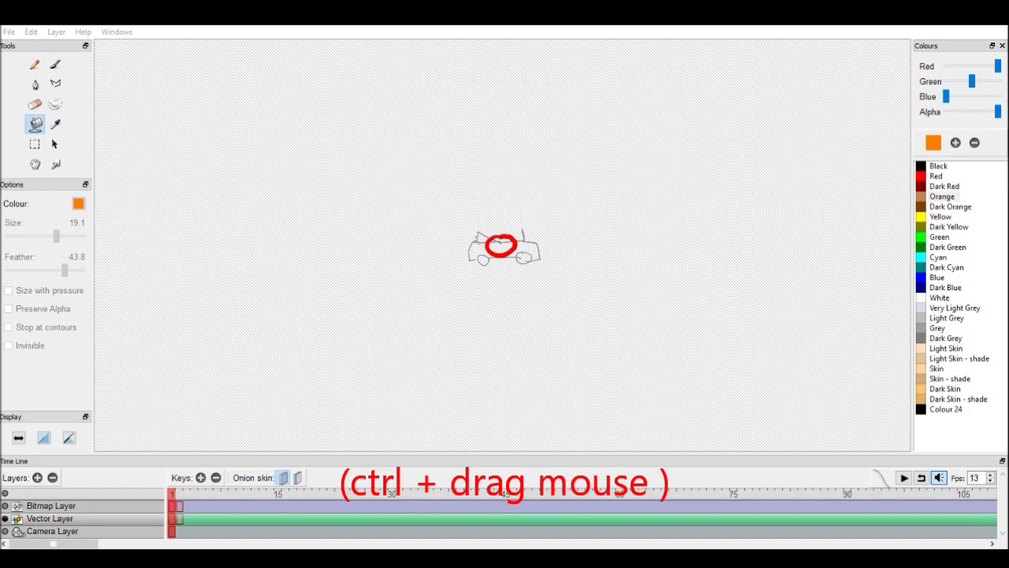
{"action": "key", "text": "h"}
{"action": "key", "text": "ctrl+minus"}
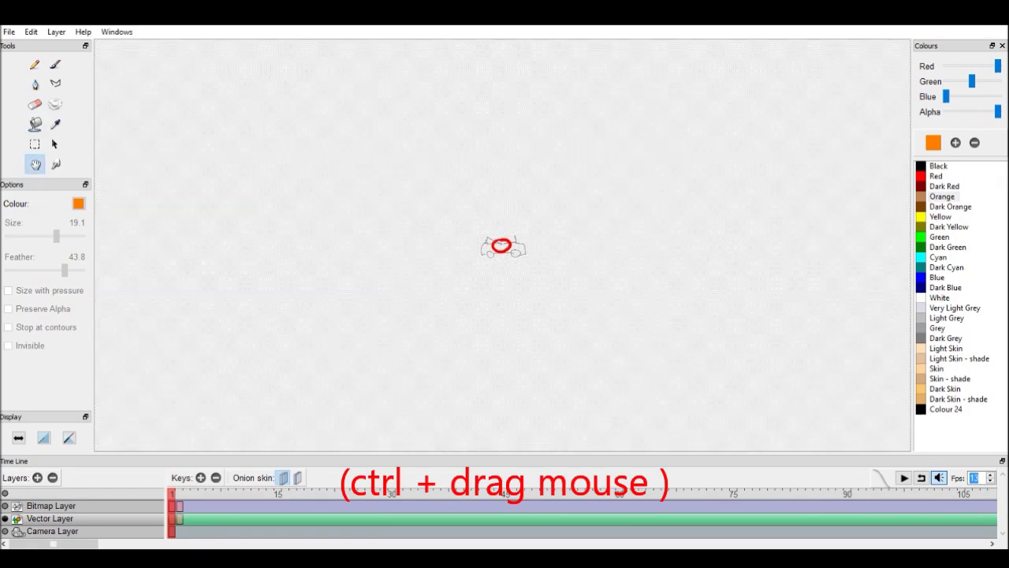
{"action": "key", "text": "k"}
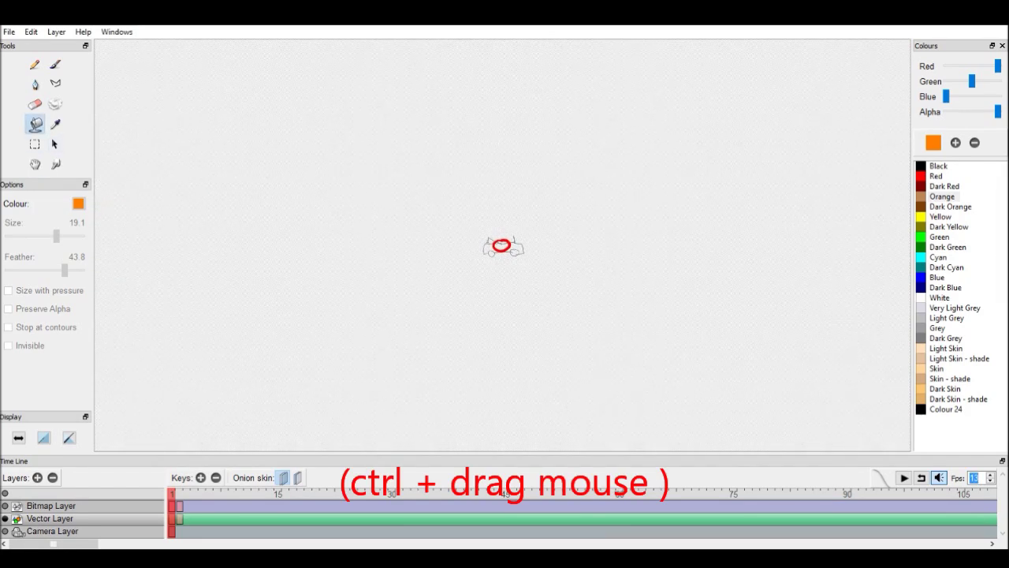
{"action": "left_click", "coordinate": [35, 164]}
{"action": "left_click_drag", "start_coordinate": [503, 276], "coordinate": [503, 239]}
{"action": "left_click", "coordinate": [35, 124]}
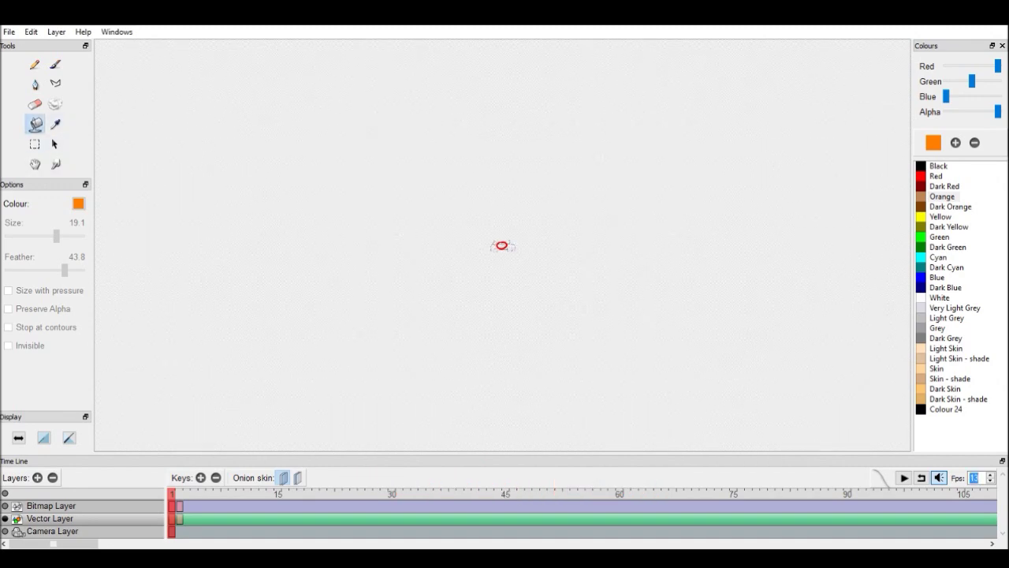
Examine the orange-filled oval over the car sketch in normal and outline-only display at several zoom levels.
{"action": "key", "text": "h"}
{"action": "scroll", "coordinate": [503, 245], "scroll_direction": "up", "scroll_amount": 10}
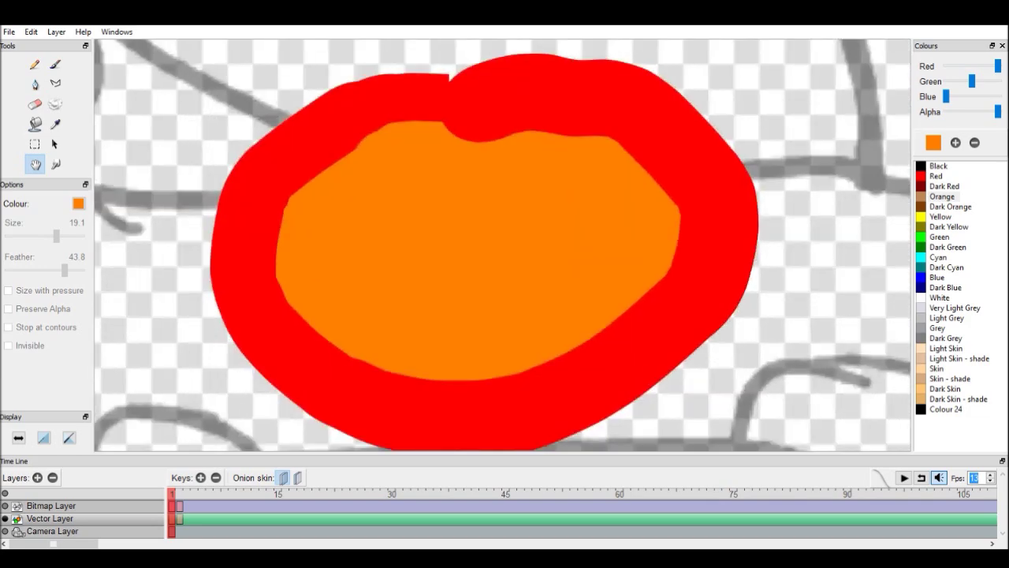
{"action": "key", "text": "o"}
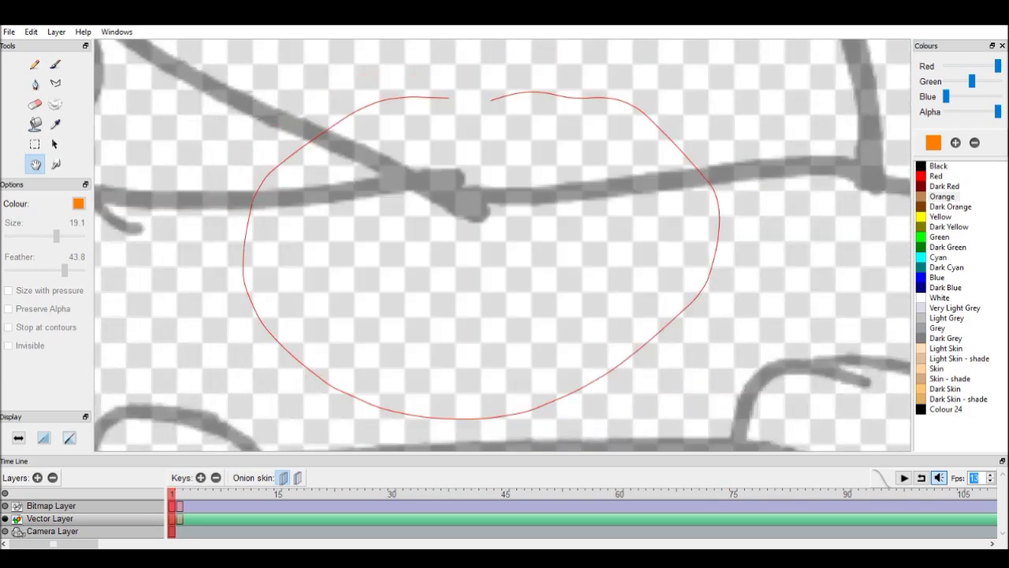
{"action": "key", "text": "o"}
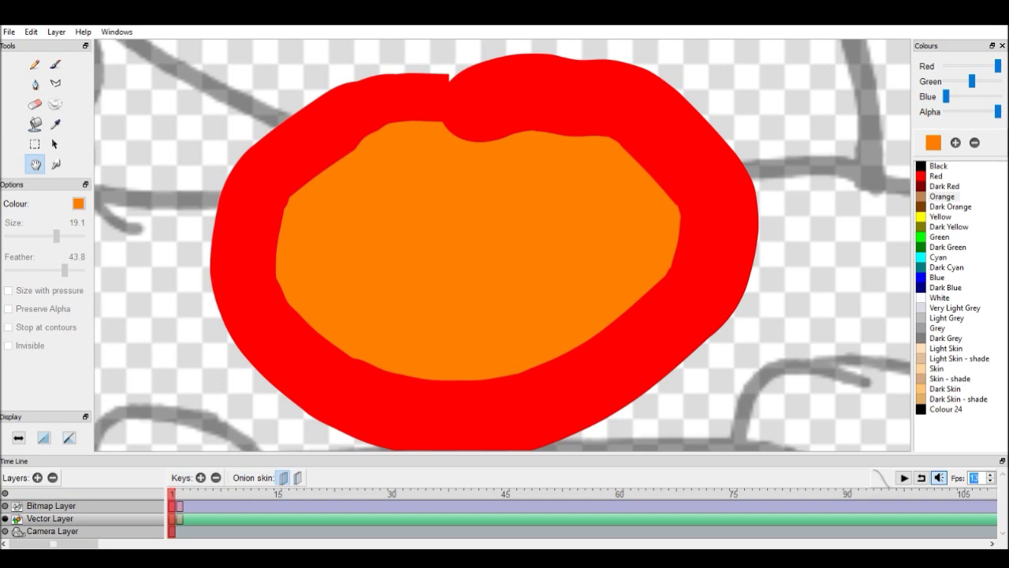
{"action": "scroll", "coordinate": [503, 245], "scroll_direction": "down", "scroll_amount": 5}
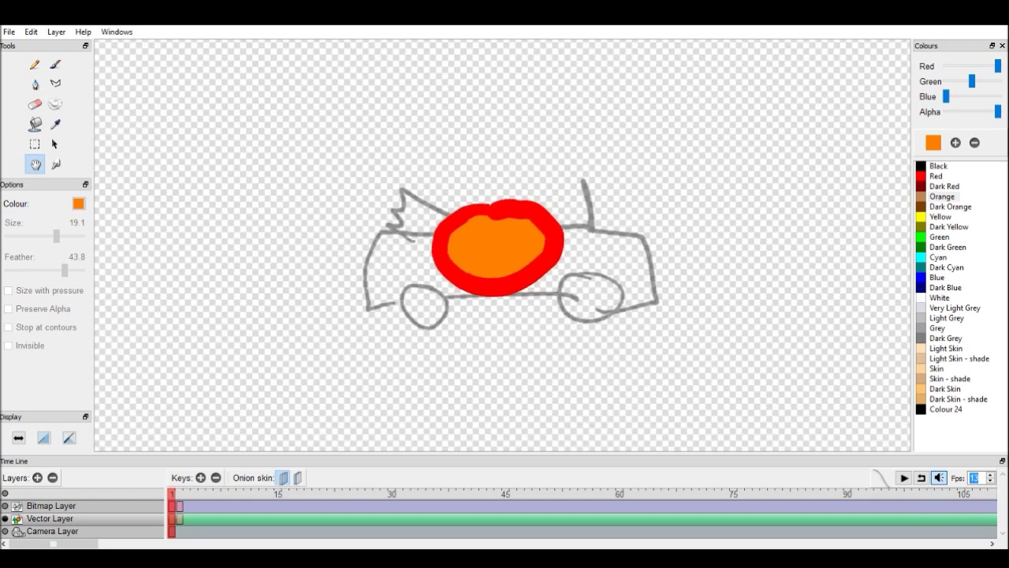
{"action": "scroll", "coordinate": [502, 246], "scroll_direction": "up", "scroll_amount": 3}
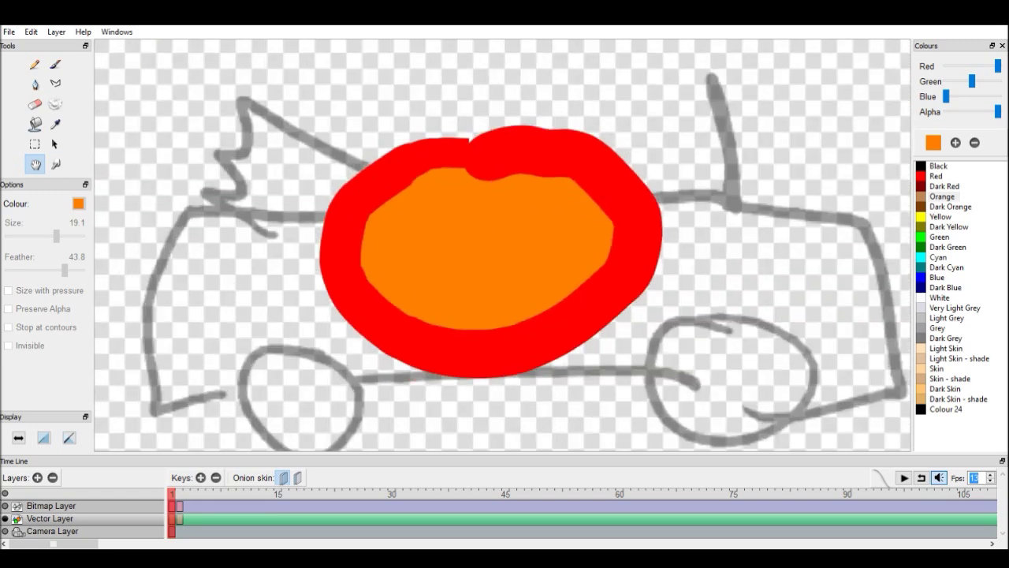
{"action": "scroll", "coordinate": [502, 245], "scroll_direction": "down", "scroll_amount": 5}
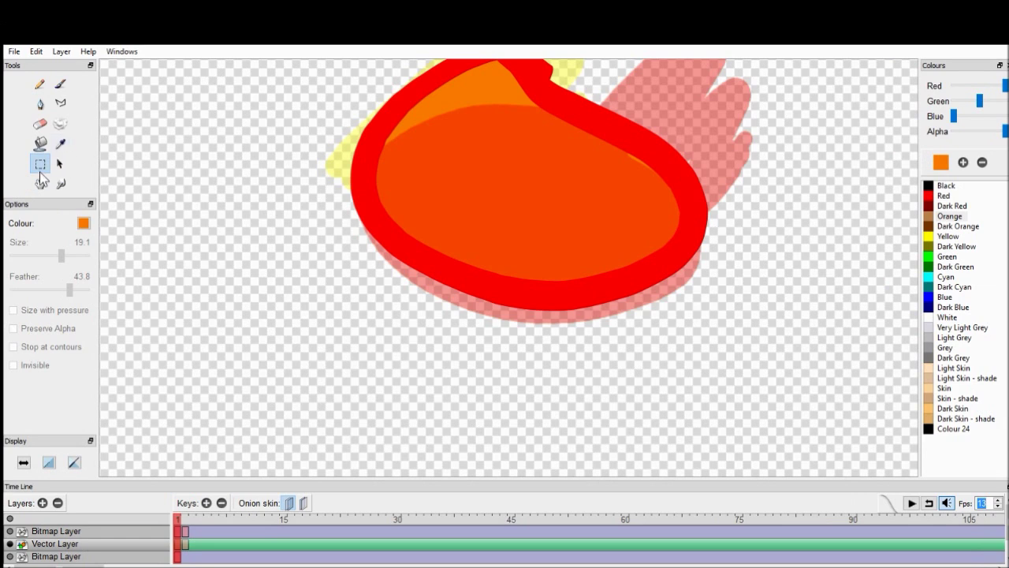
Select the filled vector oval and try moving it sideways off the bitmap shapes beneath it.
{"action": "left_click", "coordinate": [36, 186]}
{"action": "left_click_drag", "start_coordinate": [192, 207], "coordinate": [187, 276]}
{"action": "left_click", "coordinate": [44, 167]}
{"action": "left_click_drag", "start_coordinate": [298, 86], "coordinate": [778, 424]}
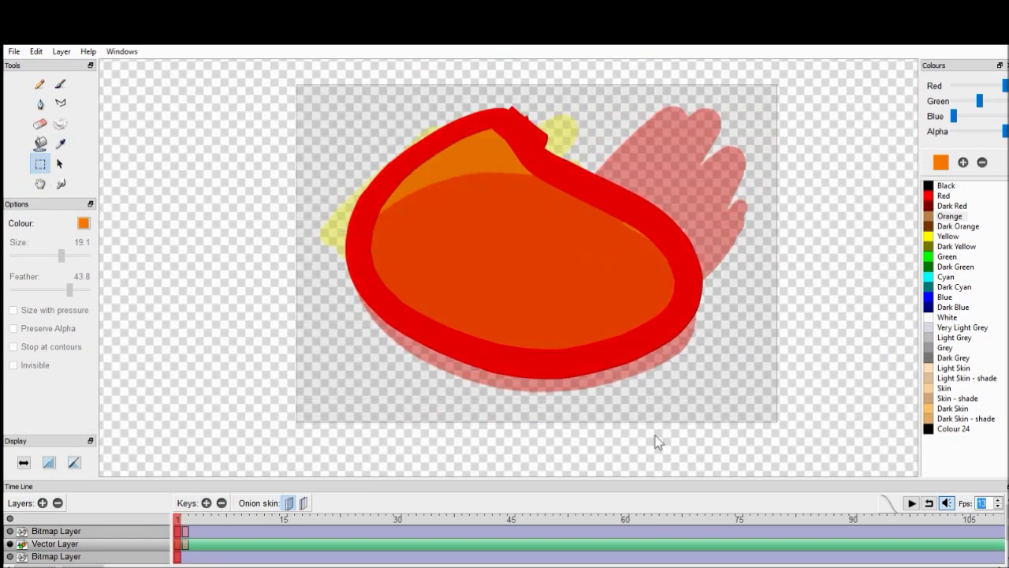
{"action": "left_click", "coordinate": [60, 163]}
{"action": "mouse_move", "coordinate": [426, 270]}
{"action": "left_mouse_down"}
{"action": "mouse_move", "coordinate": [293, 279]}
{"action": "mouse_move", "coordinate": [326, 261]}
{"action": "mouse_move", "coordinate": [303, 281]}
{"action": "mouse_move", "coordinate": [520, 242]}
{"action": "mouse_move", "coordinate": [383, 293]}
{"action": "mouse_move", "coordinate": [490, 324]}
{"action": "mouse_move", "coordinate": [444, 279]}
{"action": "mouse_move", "coordinate": [432, 285]}
{"action": "left_mouse_up"}
Demonstrate the Hand tool by panning, rotating and slightly enlarging the canvas view around the filled oval.
{"action": "left_click", "coordinate": [40, 184]}
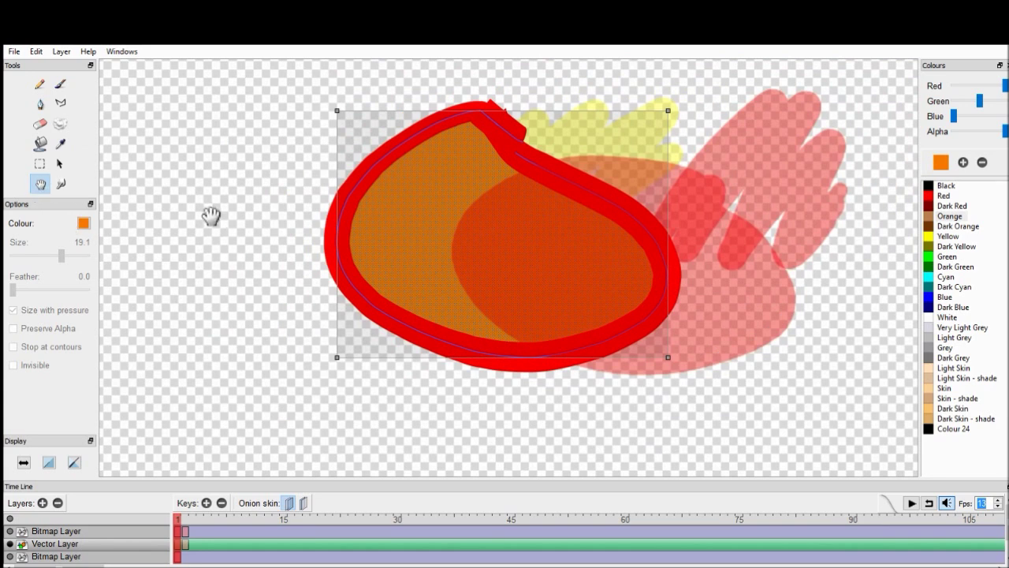
{"action": "mouse_move", "coordinate": [192, 185]}
{"action": "left_mouse_down"}
{"action": "mouse_move", "coordinate": [270, 261]}
{"action": "mouse_move", "coordinate": [439, 188]}
{"action": "mouse_move", "coordinate": [160, 315]}
{"action": "mouse_move", "coordinate": [160, 187]}
{"action": "left_mouse_up"}
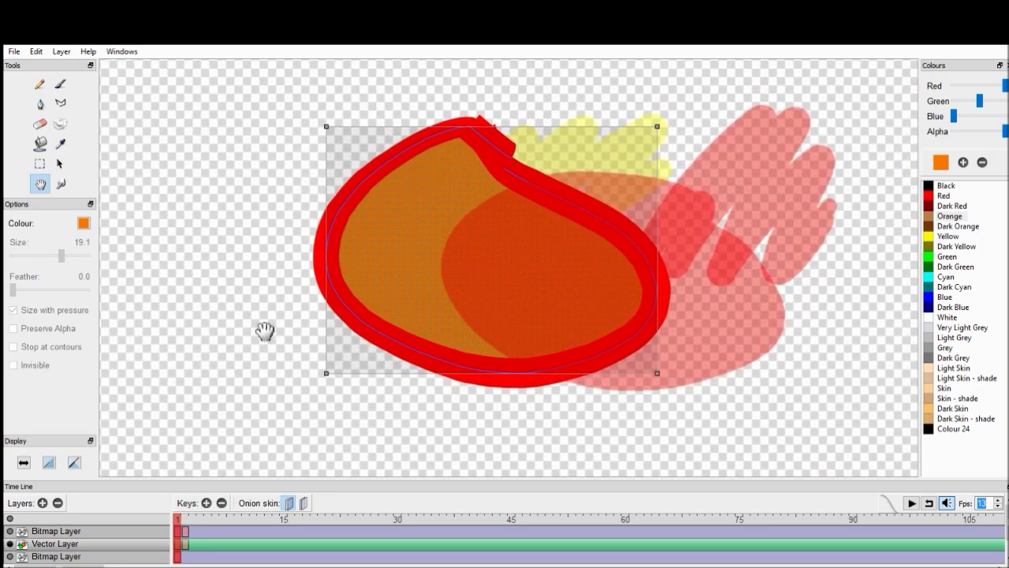
{"action": "mouse_move", "coordinate": [360, 277]}
{"action": "left_mouse_down"}
{"action": "mouse_move", "coordinate": [389, 264]}
{"action": "mouse_move", "coordinate": [397, 293]}
{"action": "mouse_move", "coordinate": [412, 292]}
{"action": "mouse_move", "coordinate": [383, 281]}
{"action": "left_mouse_up"}
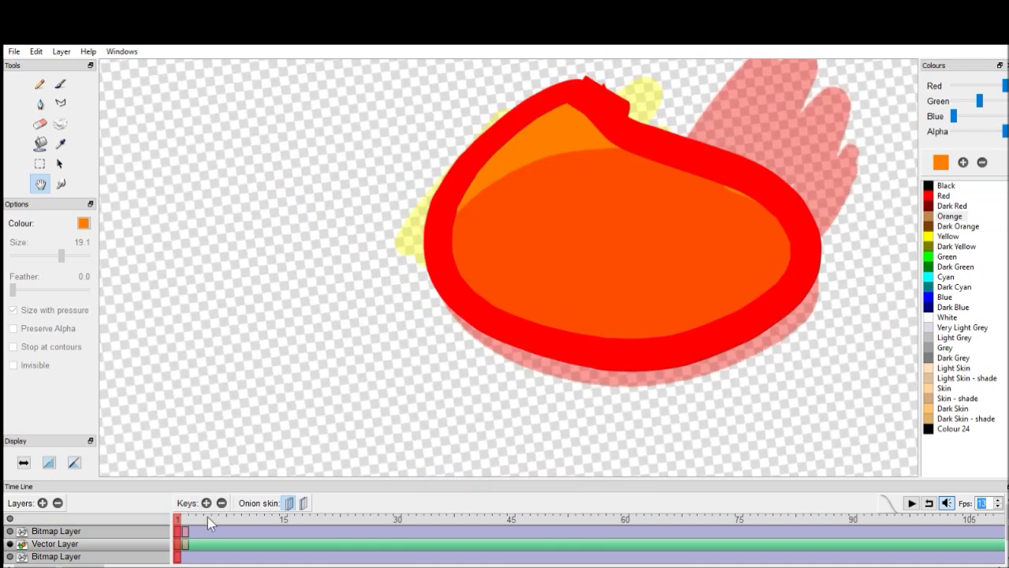
{"action": "mouse_move", "coordinate": [277, 253]}
{"action": "left_mouse_down"}
{"action": "mouse_move", "coordinate": [242, 347]}
{"action": "mouse_move", "coordinate": [261, 280]}
{"action": "mouse_move", "coordinate": [248, 317]}
{"action": "mouse_move", "coordinate": [226, 304]}
{"action": "left_mouse_up"}
Select the filled vector oval and move it down and to the left at frame 2.
{"action": "left_click", "coordinate": [39, 163]}
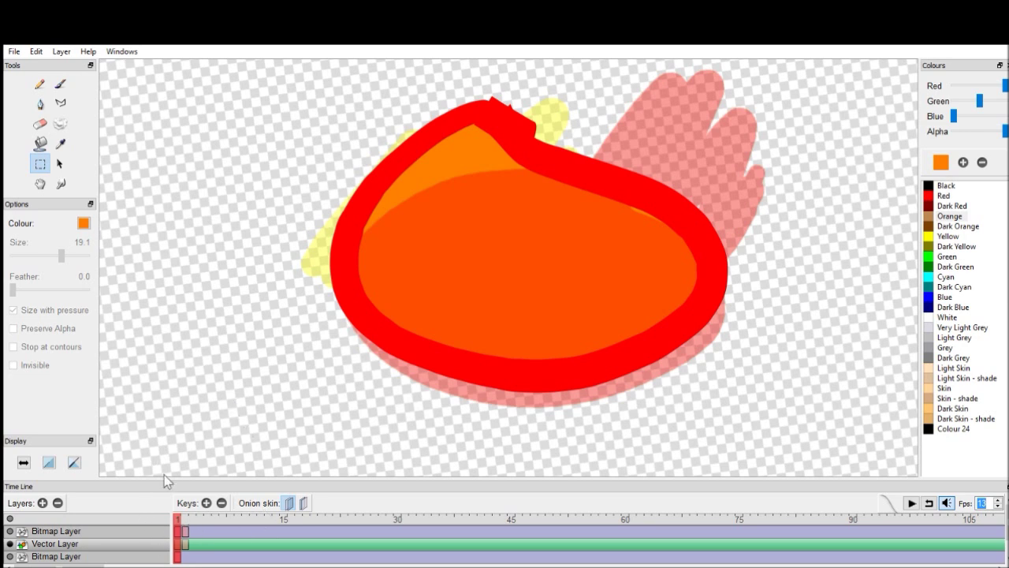
{"action": "left_click_drag", "start_coordinate": [297, 78], "coordinate": [765, 421]}
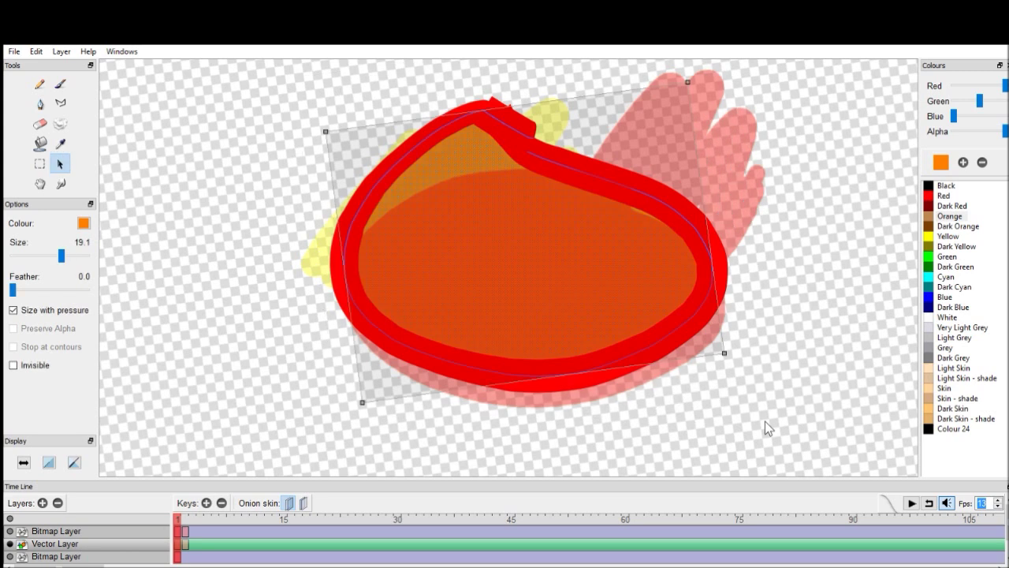
{"action": "left_click", "coordinate": [194, 526]}
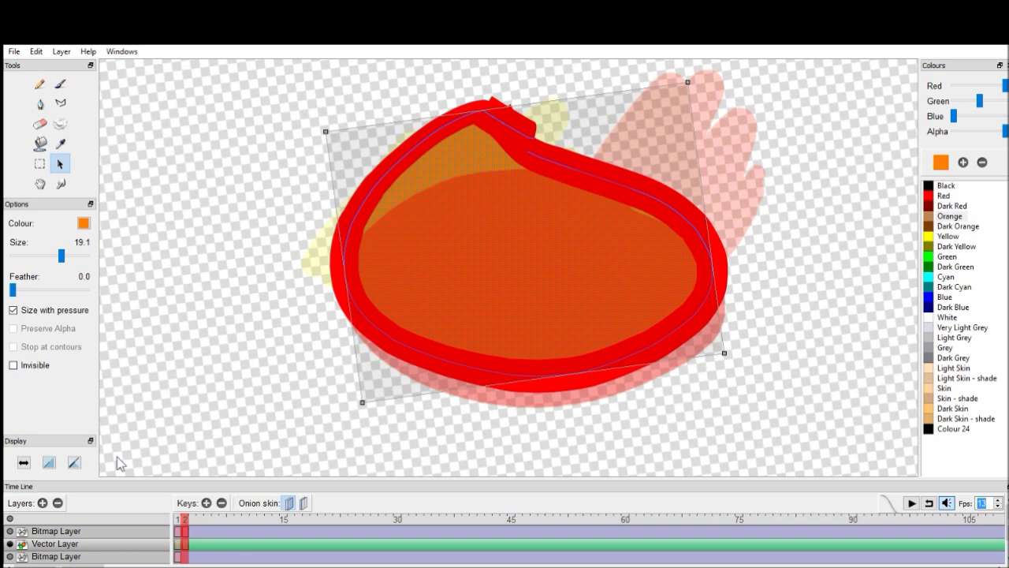
{"action": "left_click_drag", "start_coordinate": [507, 214], "coordinate": [338, 301]}
{"action": "key", "text": "v"}
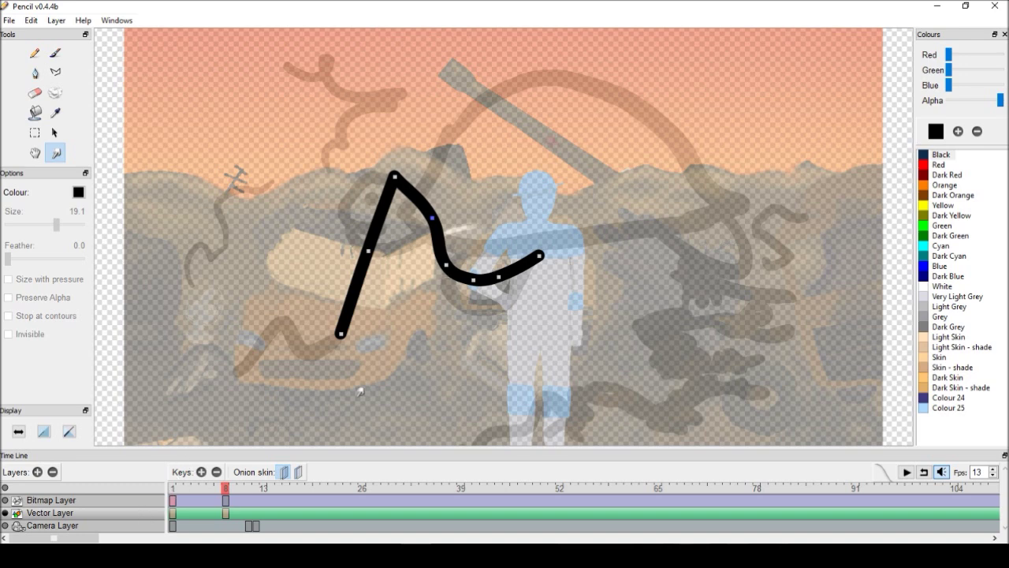
Draw a wavy black pen line of size 19.1 on the Vector Layer and reshape its points with the Smudge tool.
{"action": "left_click", "coordinate": [35, 72]}
{"action": "left_click_drag", "start_coordinate": [503, 187], "coordinate": [622, 154]}
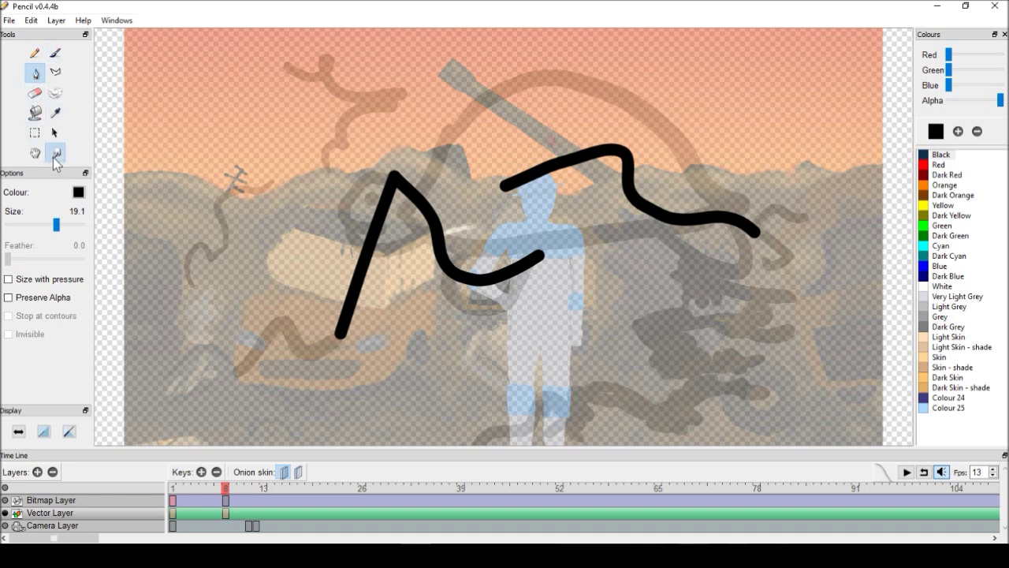
{"action": "left_click", "coordinate": [55, 152]}
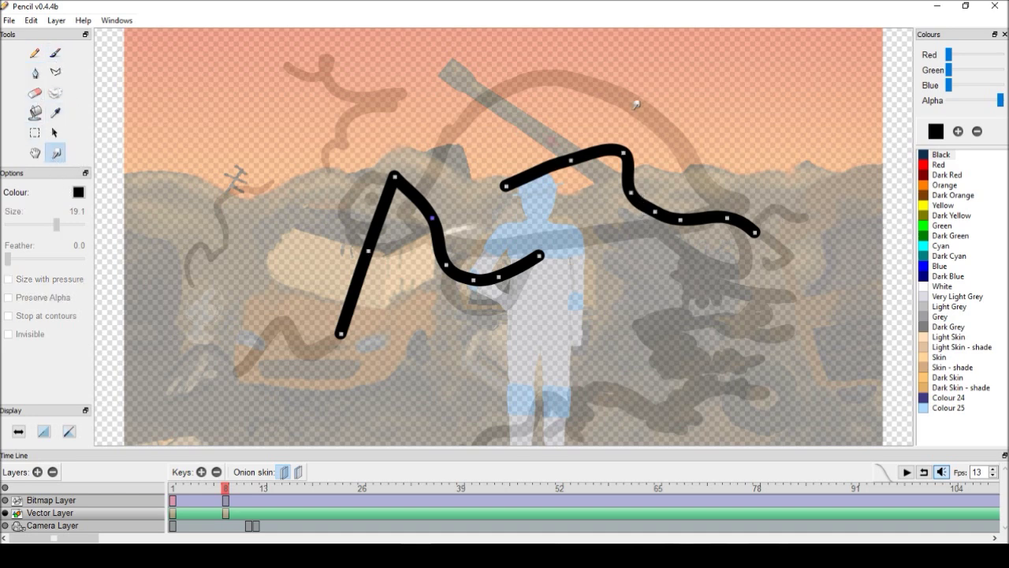
{"action": "left_click", "coordinate": [630, 145]}
{"action": "left_click_drag", "start_coordinate": [630, 145], "coordinate": [633, 118]}
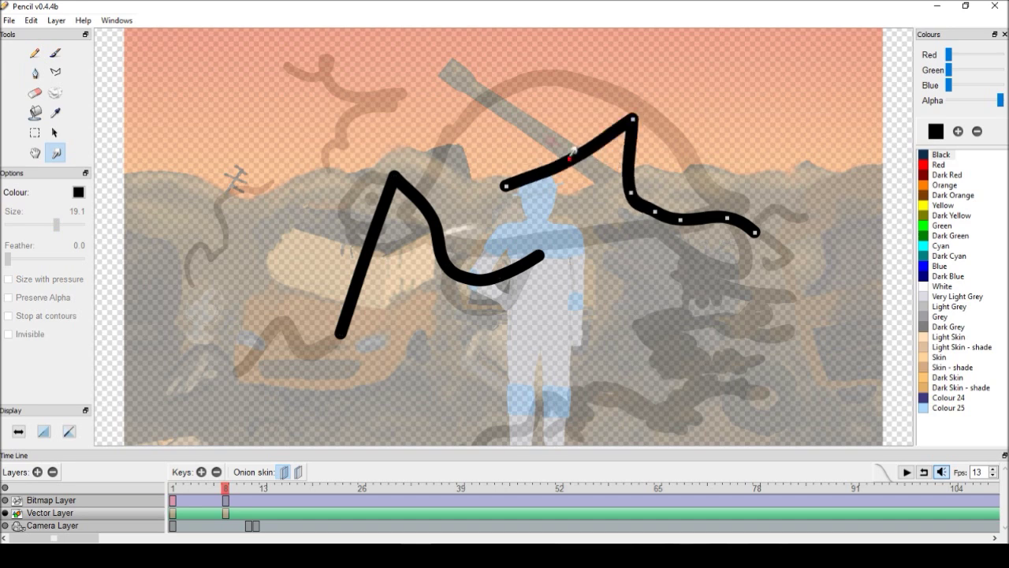
{"action": "left_click_drag", "start_coordinate": [575, 155], "coordinate": [568, 146]}
{"action": "mouse_move", "coordinate": [631, 192]}
{"action": "left_mouse_down"}
{"action": "mouse_move", "coordinate": [648, 178]}
{"action": "mouse_move", "coordinate": [627, 231]}
{"action": "left_mouse_up"}
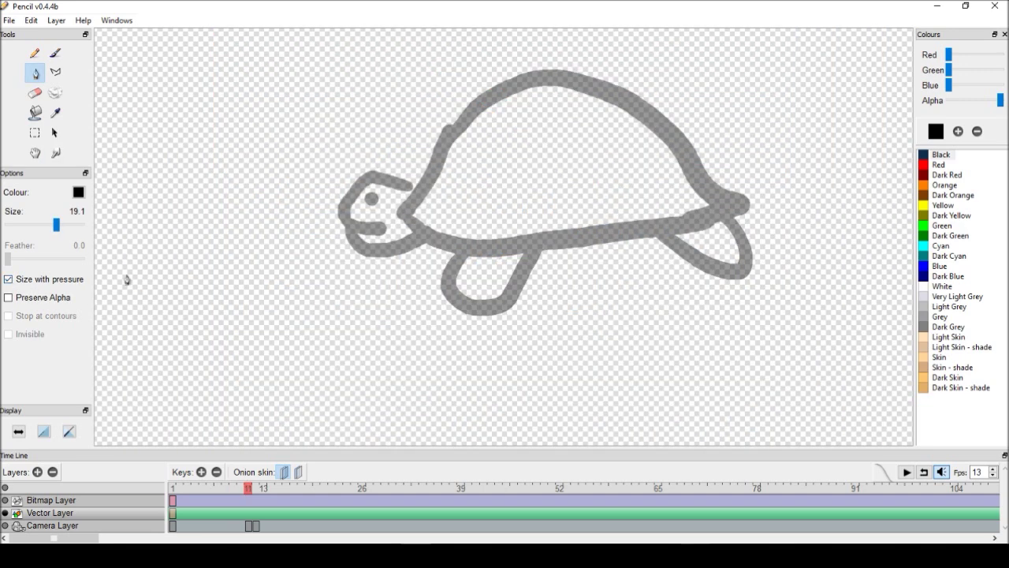
Draw a long looping black pen line with Size with pressure off, and a second wavy line with it on.
{"action": "left_click", "coordinate": [8, 279]}
{"action": "mouse_move", "coordinate": [211, 352]}
{"action": "left_mouse_down"}
{"action": "mouse_move", "coordinate": [234, 271]}
{"action": "mouse_move", "coordinate": [347, 200]}
{"action": "mouse_move", "coordinate": [406, 245]}
{"action": "mouse_move", "coordinate": [518, 186]}
{"action": "mouse_move", "coordinate": [578, 229]}
{"action": "mouse_move", "coordinate": [781, 125]}
{"action": "mouse_move", "coordinate": [739, 219]}
{"action": "mouse_move", "coordinate": [537, 345]}
{"action": "mouse_move", "coordinate": [678, 382]}
{"action": "mouse_move", "coordinate": [569, 245]}
{"action": "mouse_move", "coordinate": [654, 90]}
{"action": "mouse_move", "coordinate": [556, 80]}
{"action": "mouse_move", "coordinate": [384, 139]}
{"action": "mouse_move", "coordinate": [268, 134]}
{"action": "mouse_move", "coordinate": [248, 95]}
{"action": "mouse_move", "coordinate": [176, 180]}
{"action": "mouse_move", "coordinate": [223, 185]}
{"action": "mouse_move", "coordinate": [327, 93]}
{"action": "mouse_move", "coordinate": [339, 68]}
{"action": "left_mouse_up"}
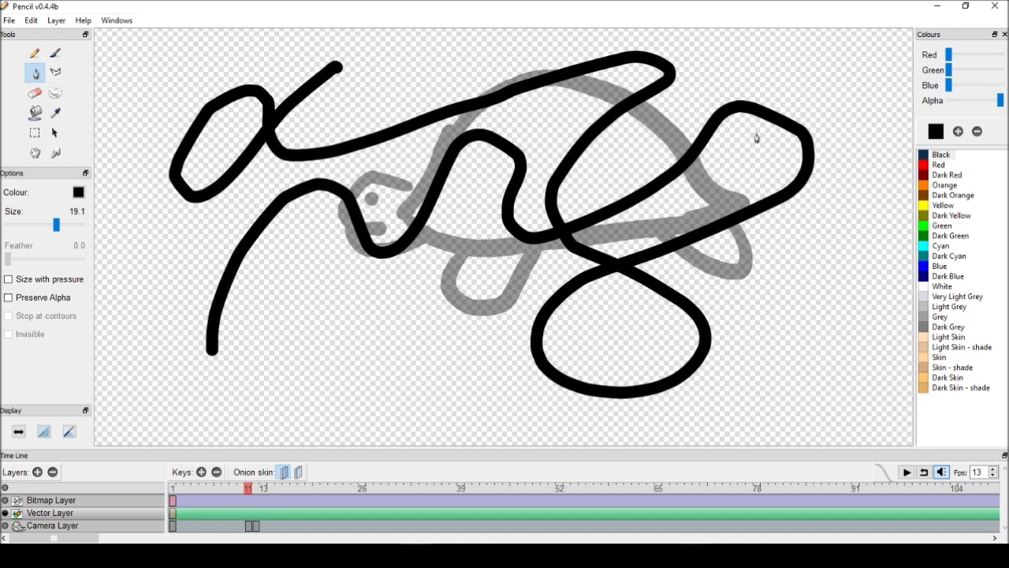
{"action": "left_click", "coordinate": [16, 281]}
{"action": "mouse_move", "coordinate": [259, 386]}
{"action": "left_mouse_down"}
{"action": "mouse_move", "coordinate": [280, 337]}
{"action": "mouse_move", "coordinate": [298, 356]}
{"action": "mouse_move", "coordinate": [332, 311]}
{"action": "mouse_move", "coordinate": [355, 315]}
{"action": "mouse_move", "coordinate": [359, 337]}
{"action": "mouse_move", "coordinate": [394, 293]}
{"action": "mouse_move", "coordinate": [418, 321]}
{"action": "mouse_move", "coordinate": [455, 284]}
{"action": "mouse_move", "coordinate": [480, 309]}
{"action": "mouse_move", "coordinate": [526, 266]}
{"action": "mouse_move", "coordinate": [504, 354]}
{"action": "mouse_move", "coordinate": [533, 370]}
{"action": "mouse_move", "coordinate": [453, 404]}
{"action": "mouse_move", "coordinate": [467, 424]}
{"action": "mouse_move", "coordinate": [527, 416]}
{"action": "mouse_move", "coordinate": [550, 401]}
{"action": "mouse_move", "coordinate": [584, 339]}
{"action": "mouse_move", "coordinate": [608, 348]}
{"action": "mouse_move", "coordinate": [618, 323]}
{"action": "mouse_move", "coordinate": [639, 320]}
{"action": "mouse_move", "coordinate": [649, 333]}
{"action": "mouse_move", "coordinate": [670, 307]}
{"action": "mouse_move", "coordinate": [680, 313]}
{"action": "mouse_move", "coordinate": [702, 292]}
{"action": "mouse_move", "coordinate": [723, 295]}
{"action": "mouse_move", "coordinate": [726, 280]}
{"action": "mouse_move", "coordinate": [738, 298]}
{"action": "mouse_move", "coordinate": [757, 289]}
{"action": "mouse_move", "coordinate": [761, 267]}
{"action": "mouse_move", "coordinate": [776, 285]}
{"action": "mouse_move", "coordinate": [791, 278]}
{"action": "mouse_move", "coordinate": [784, 254]}
{"action": "mouse_move", "coordinate": [810, 253]}
{"action": "mouse_move", "coordinate": [811, 223]}
{"action": "mouse_move", "coordinate": [833, 209]}
{"action": "left_mouse_up"}
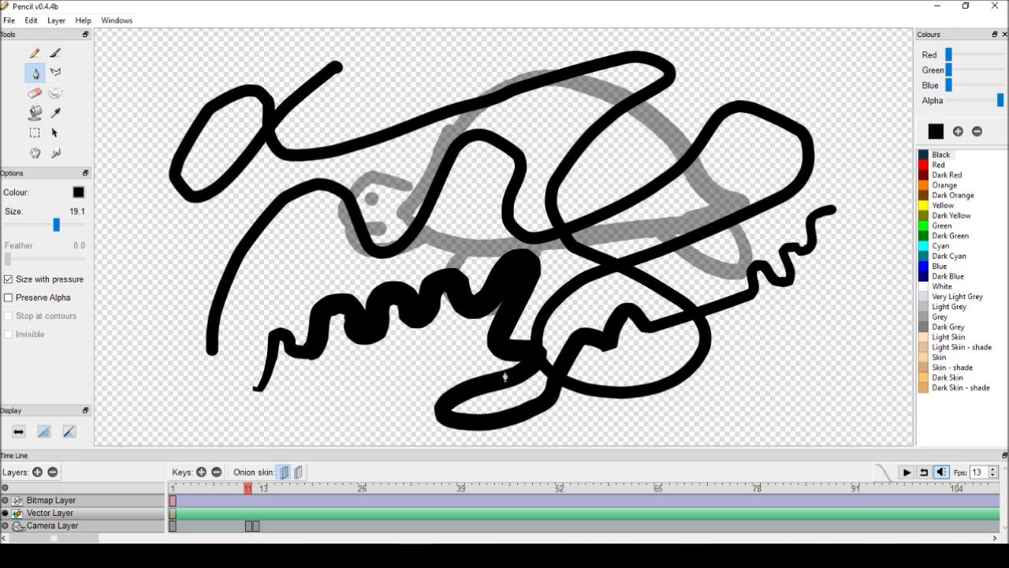
Draw overlapping black pen strokes of size 19.1 on the Vector Layer and another stroke on the Bitmap Layer.
{"action": "left_click_drag", "start_coordinate": [548, 356], "coordinate": [613, 290]}
{"action": "mouse_move", "coordinate": [687, 317]}
{"action": "left_mouse_down"}
{"action": "mouse_move", "coordinate": [669, 349]}
{"action": "mouse_move", "coordinate": [745, 284]}
{"action": "left_mouse_up"}
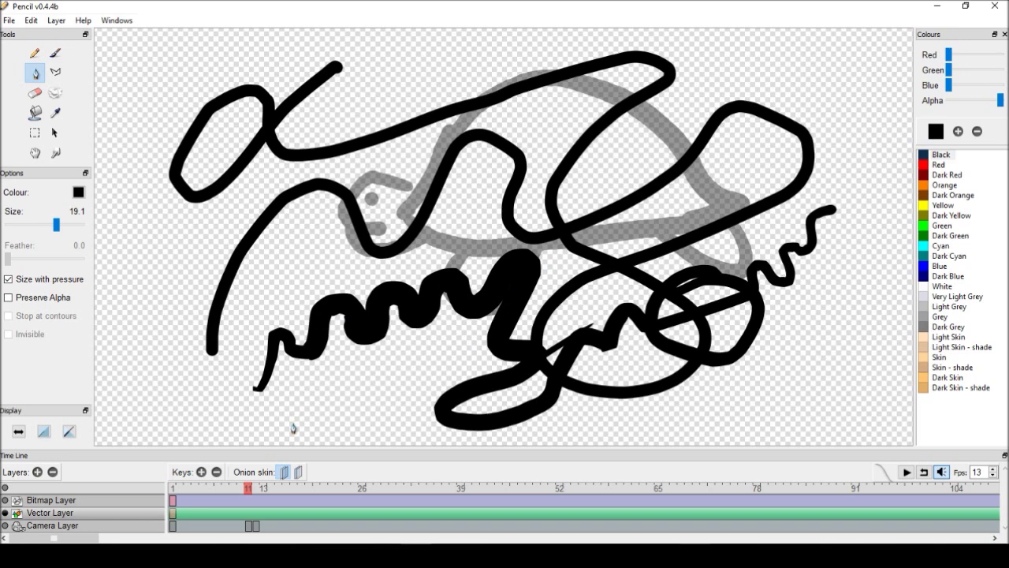
{"action": "left_click", "coordinate": [219, 500]}
{"action": "left_click_drag", "start_coordinate": [236, 377], "coordinate": [347, 347]}
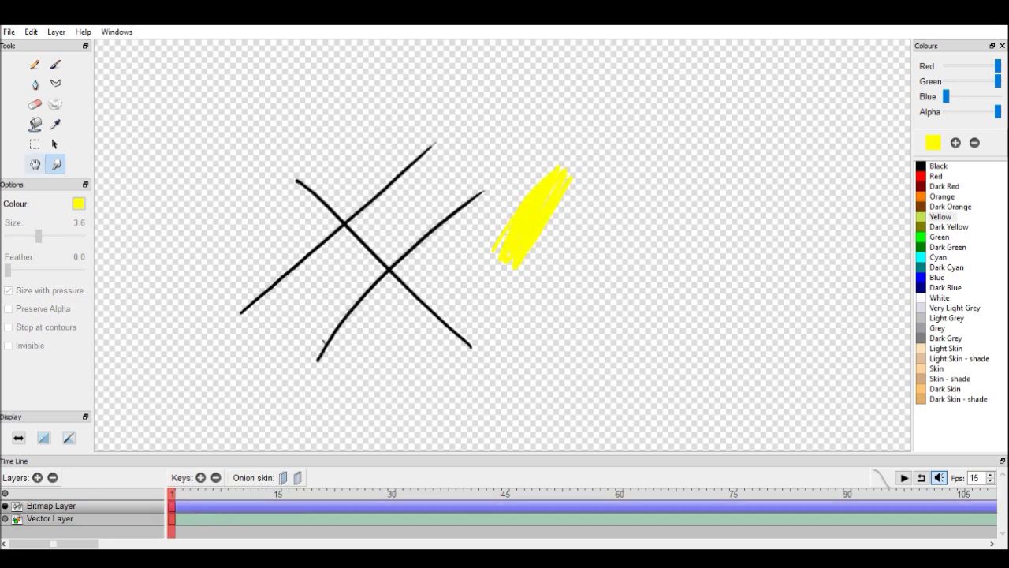
Pan the canvas with the Hand tool and zoom in and out on the Bitmap Layer's black lines to examine their edges.
{"action": "left_click", "coordinate": [35, 164]}
{"action": "mouse_move", "coordinate": [394, 260]}
{"action": "left_mouse_down"}
{"action": "mouse_move", "coordinate": [504, 265]}
{"action": "mouse_move", "coordinate": [503, 210]}
{"action": "left_mouse_up"}
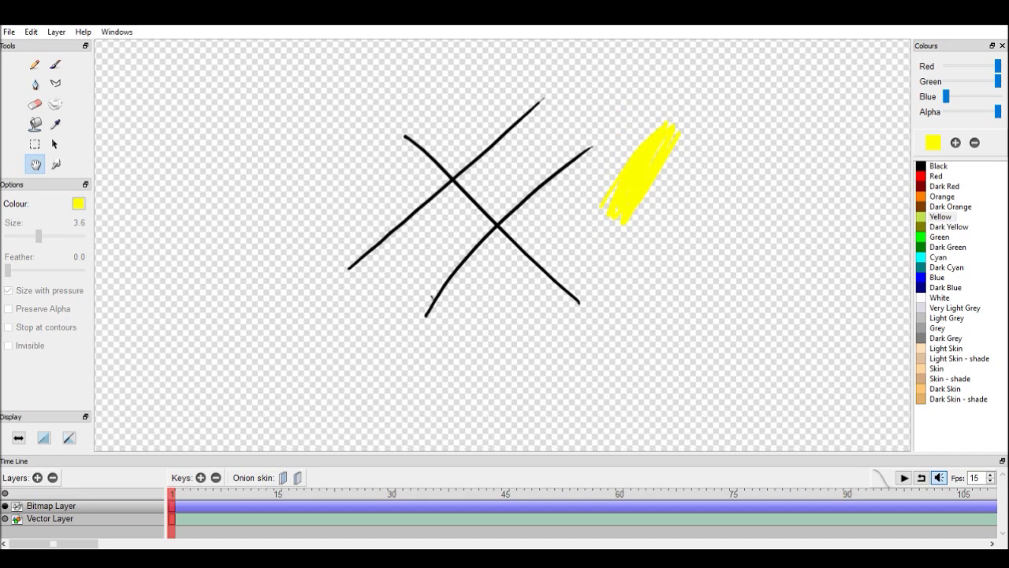
{"action": "scroll", "coordinate": [503, 245], "scroll_direction": "up", "scroll_amount": 10}
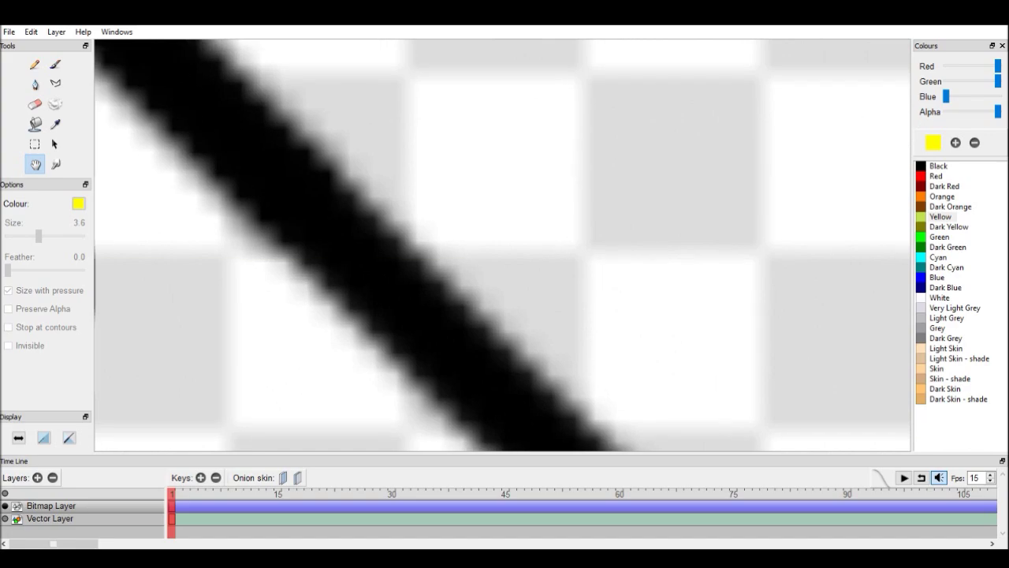
{"action": "scroll", "coordinate": [503, 245], "scroll_direction": "down", "scroll_amount": 3}
{"action": "scroll", "coordinate": [503, 245], "scroll_direction": "up", "scroll_amount": 4}
{"action": "scroll", "coordinate": [503, 245], "scroll_direction": "down", "scroll_amount": 10}
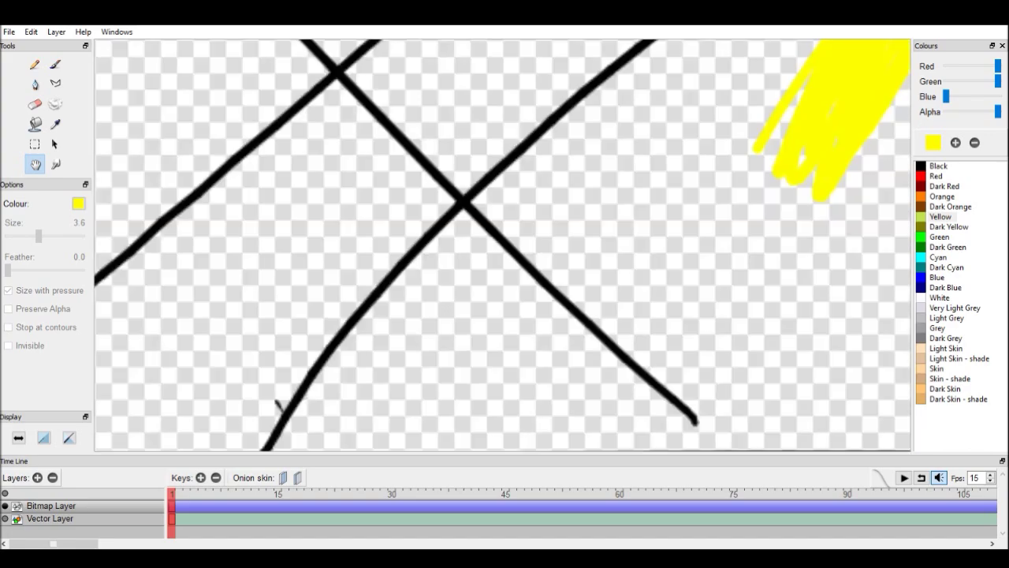
{"action": "scroll", "coordinate": [503, 245], "scroll_direction": "down", "scroll_amount": 5}
{"action": "scroll", "coordinate": [503, 245], "scroll_direction": "up", "scroll_amount": 12}
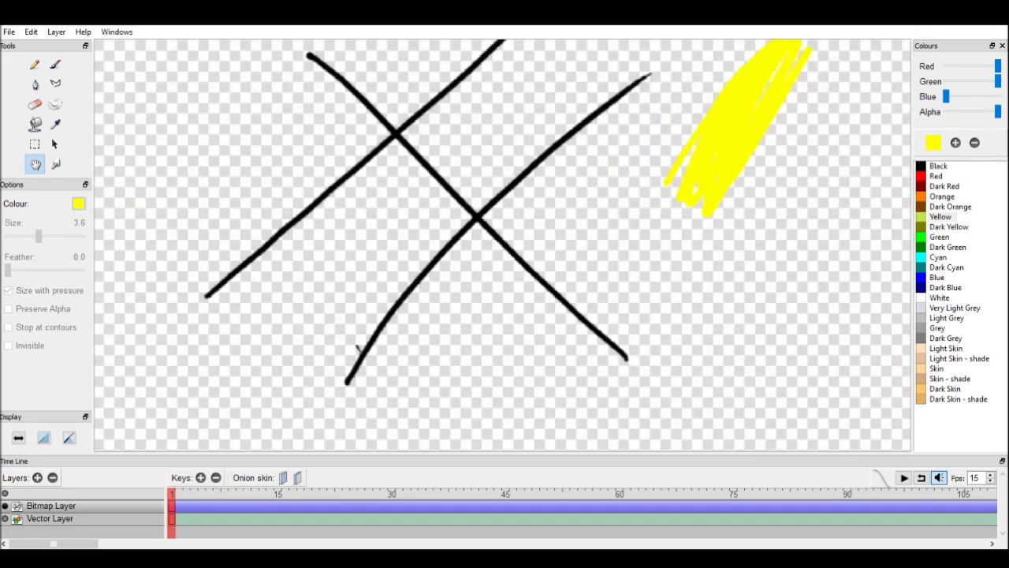
{"action": "scroll", "coordinate": [503, 245], "scroll_direction": "down", "scroll_amount": 10}
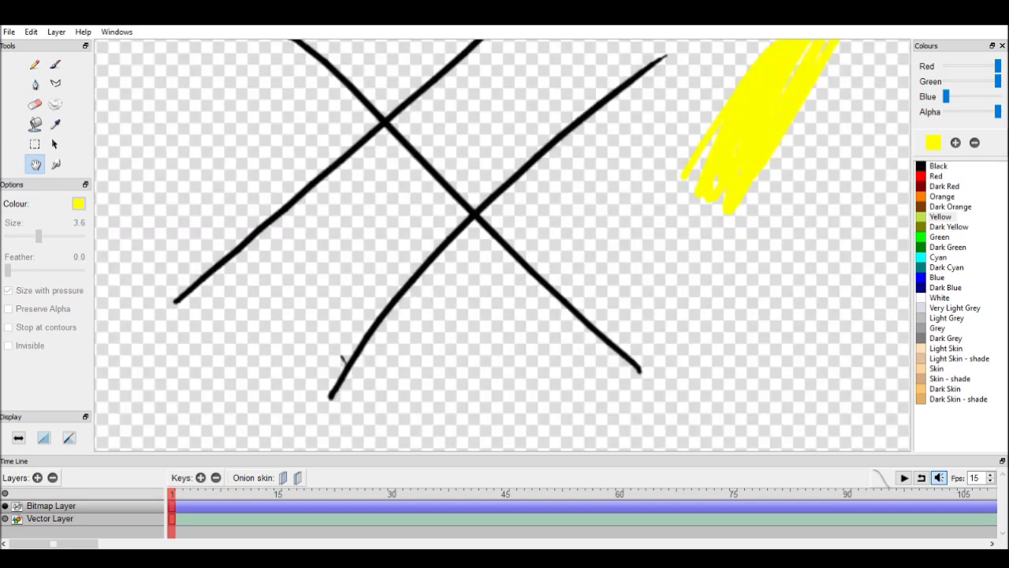
{"action": "scroll", "coordinate": [503, 245], "scroll_direction": "down", "scroll_amount": 2}
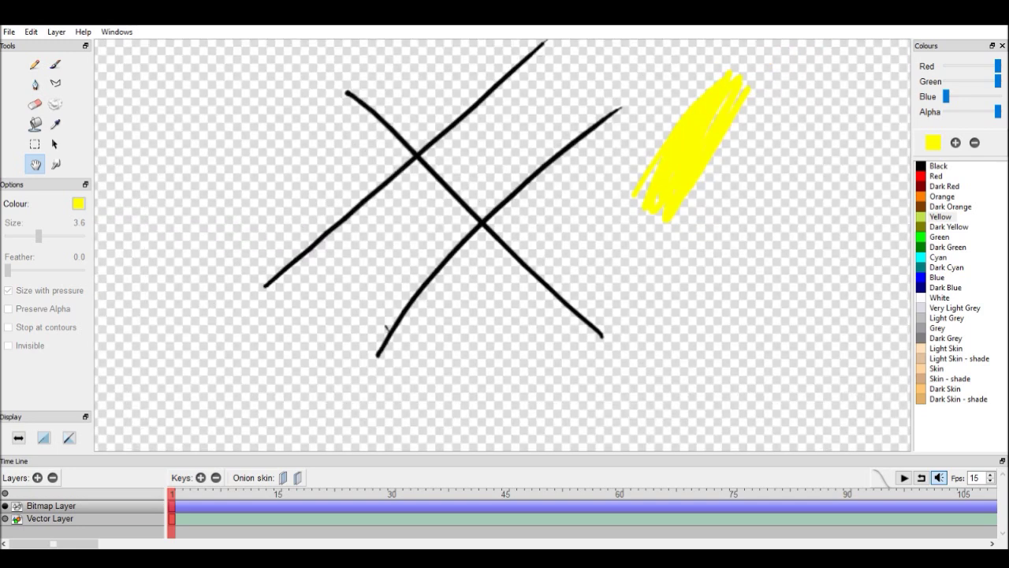
Draw a curved black pen line of size 3.6 across the crossed lines on the Vector Layer.
{"action": "left_click", "coordinate": [50, 518]}
{"action": "left_click_drag", "start_coordinate": [503, 245], "coordinate": [518, 170]}
{"action": "key", "text": "p"}
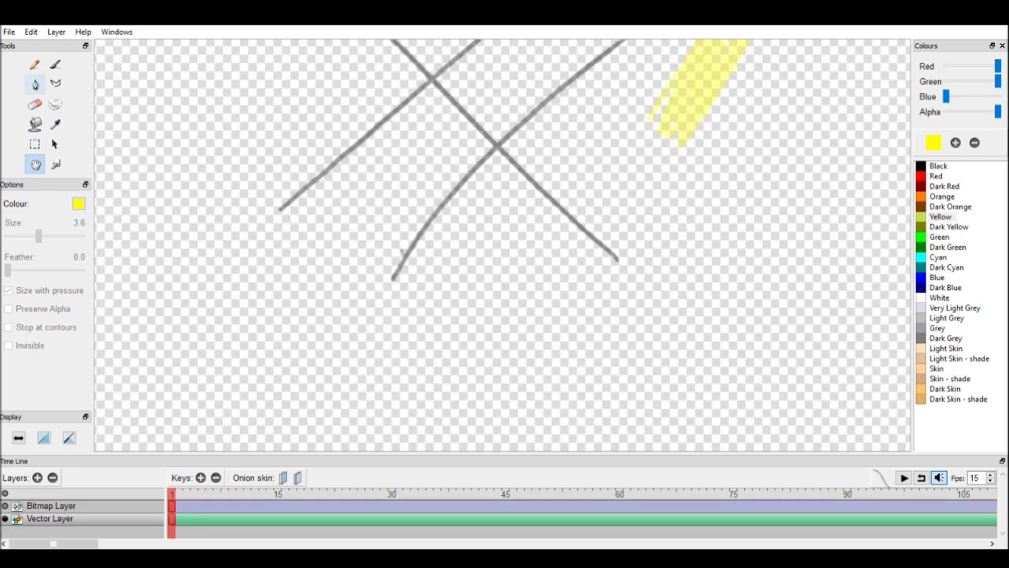
{"action": "left_click", "coordinate": [938, 166]}
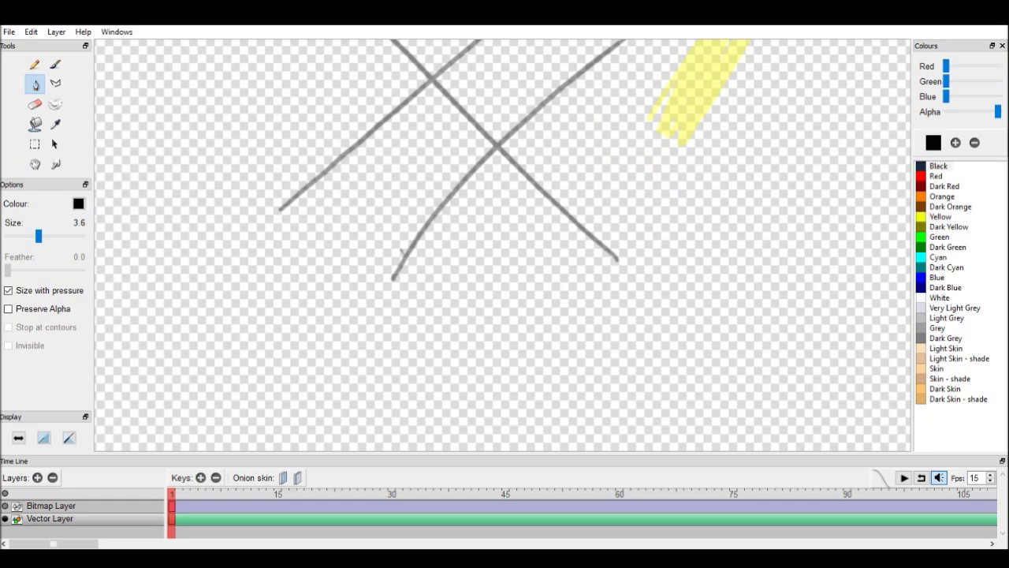
{"action": "left_click_drag", "start_coordinate": [473, 370], "coordinate": [613, 113]}
Examine the edges of the vector curve at several magnifications with the Hand tool, panning around it.
{"action": "key", "text": "h"}
{"action": "scroll", "coordinate": [394, 351], "scroll_direction": "up", "scroll_amount": 10}
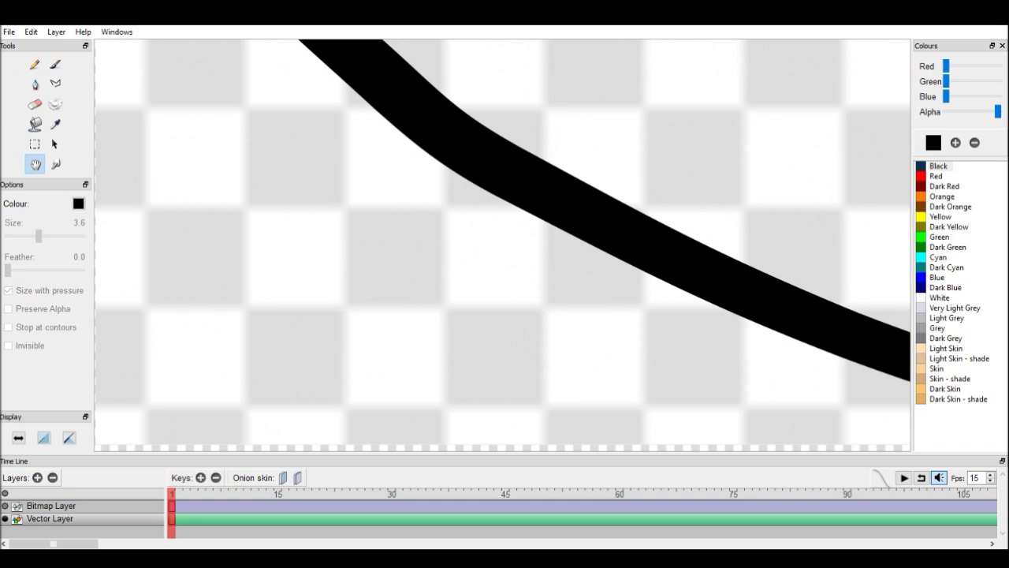
{"action": "scroll", "coordinate": [394, 351], "scroll_direction": "up", "scroll_amount": 10}
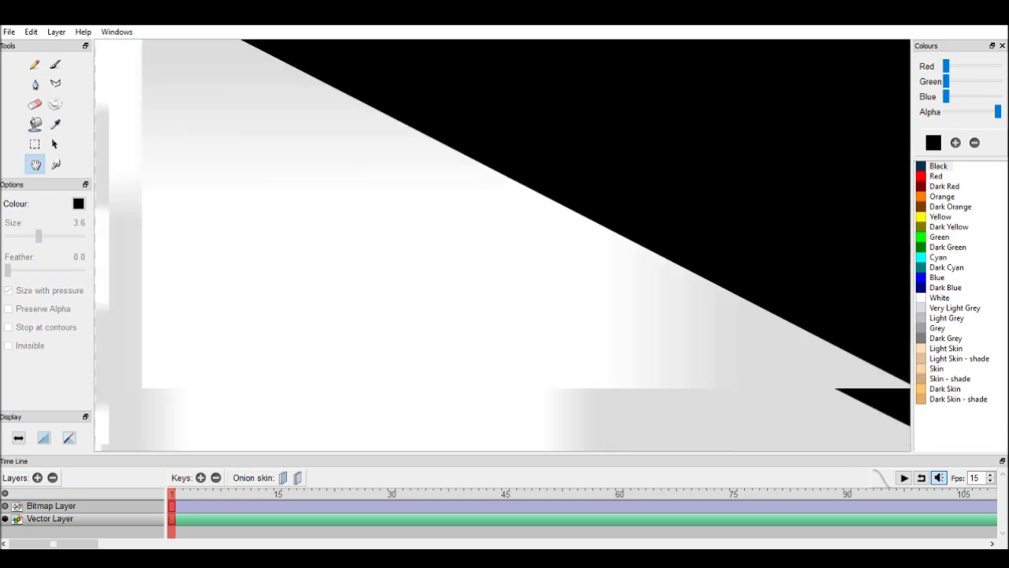
{"action": "scroll", "coordinate": [395, 351], "scroll_direction": "down", "scroll_amount": 20}
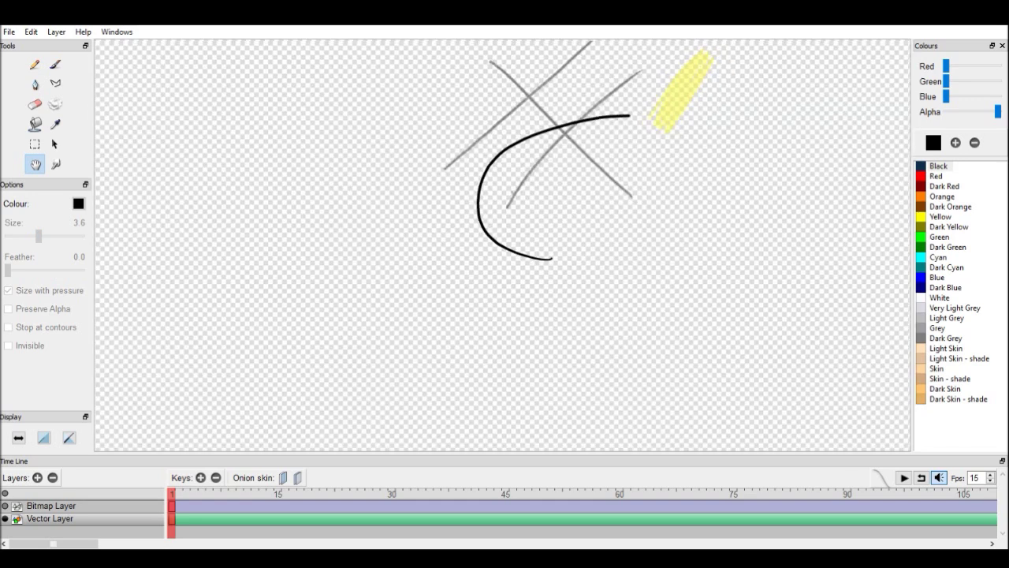
{"action": "left_click_drag", "start_coordinate": [536, 197], "coordinate": [508, 254]}
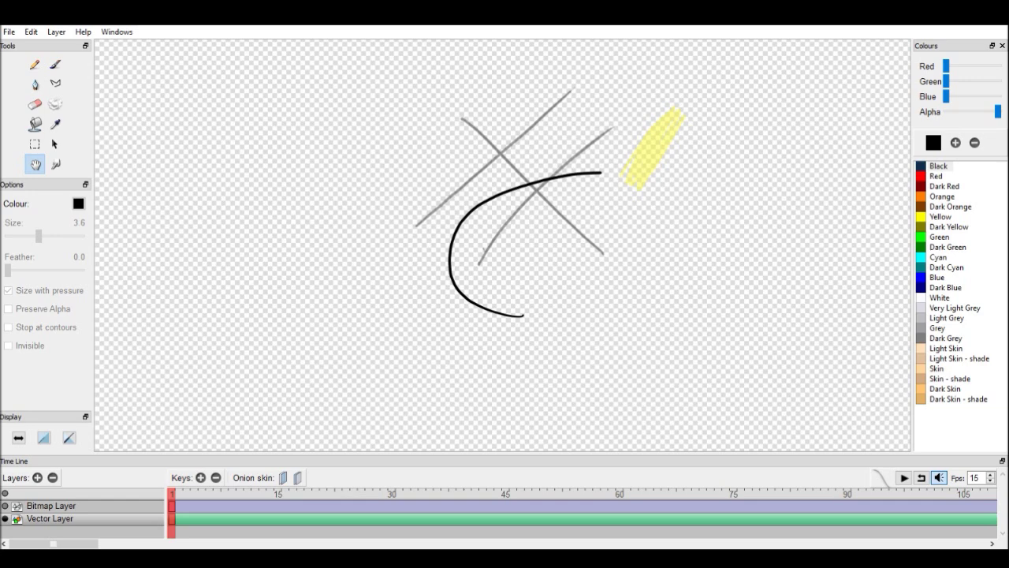
{"action": "mouse_move", "coordinate": [508, 253]}
{"action": "left_mouse_down"}
{"action": "mouse_move", "coordinate": [203, 296]}
{"action": "mouse_move", "coordinate": [434, 208]}
{"action": "left_mouse_up"}
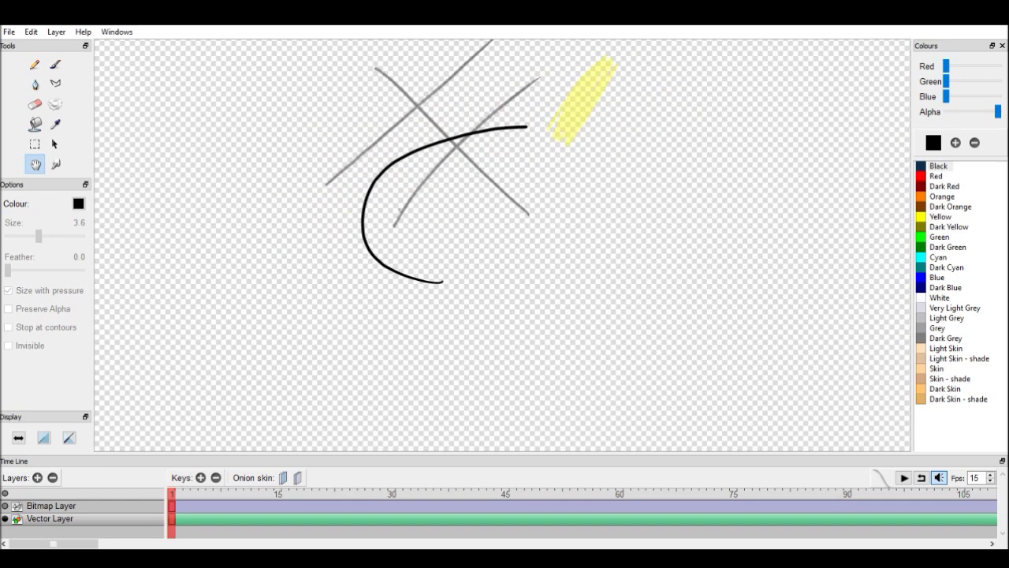
{"action": "scroll", "coordinate": [502, 244], "scroll_direction": "up", "scroll_amount": 6}
{"action": "scroll", "coordinate": [502, 244], "scroll_direction": "down", "scroll_amount": 8}
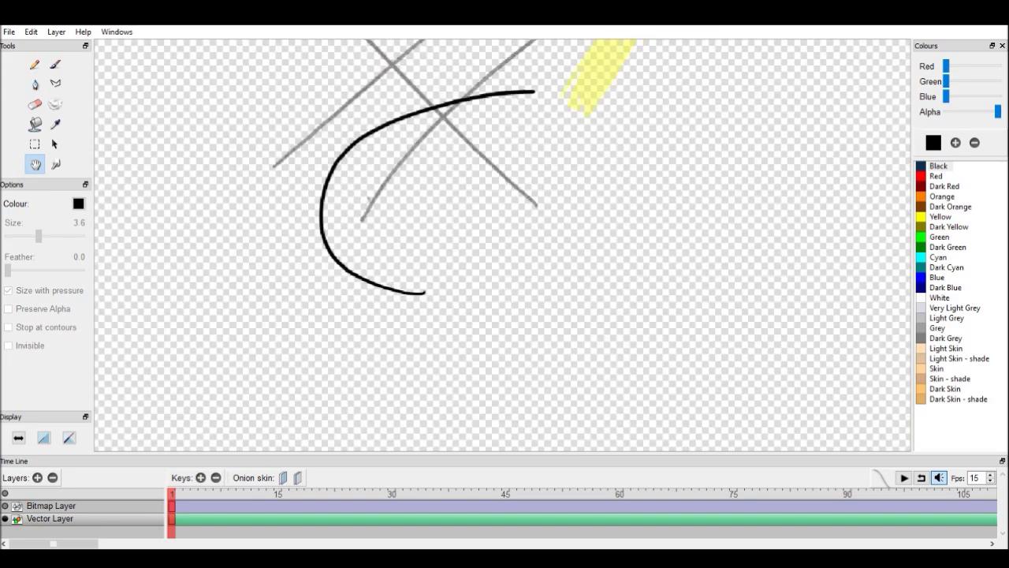
{"action": "scroll", "coordinate": [502, 244], "scroll_direction": "up", "scroll_amount": 8}
{"action": "scroll", "coordinate": [502, 244], "scroll_direction": "up", "scroll_amount": 2}
{"action": "scroll", "coordinate": [502, 244], "scroll_direction": "down", "scroll_amount": 4}
{"action": "mouse_move", "coordinate": [502, 245]}
{"action": "left_mouse_down"}
{"action": "mouse_move", "coordinate": [660, 288]}
{"action": "mouse_move", "coordinate": [660, 341]}
{"action": "left_mouse_up"}
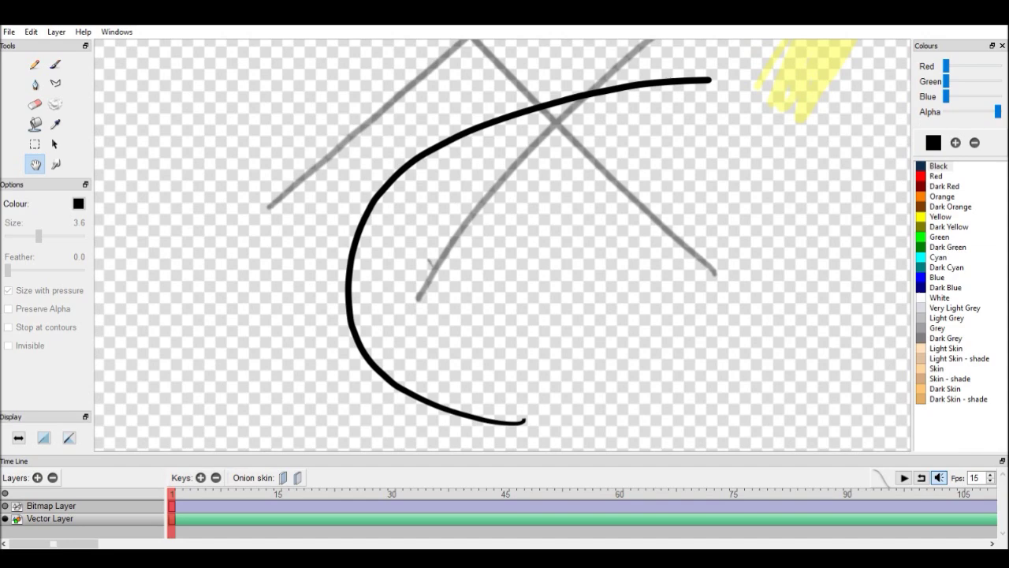
Rotate the canvas view repeatedly to show the drawing from different angles.
{"action": "key", "text": "r"}
{"action": "key", "text": "r"}
{"action": "key", "text": "r"}
{"action": "key", "text": "r"}
{"action": "key", "text": "r"}
{"action": "key", "text": "r"}
{"action": "key", "text": "r"}
{"action": "key", "text": "r"}
{"action": "key", "text": "r"}
{"action": "key", "text": "r"}
{"action": "key", "text": "r"}
{"action": "key", "text": "r"}
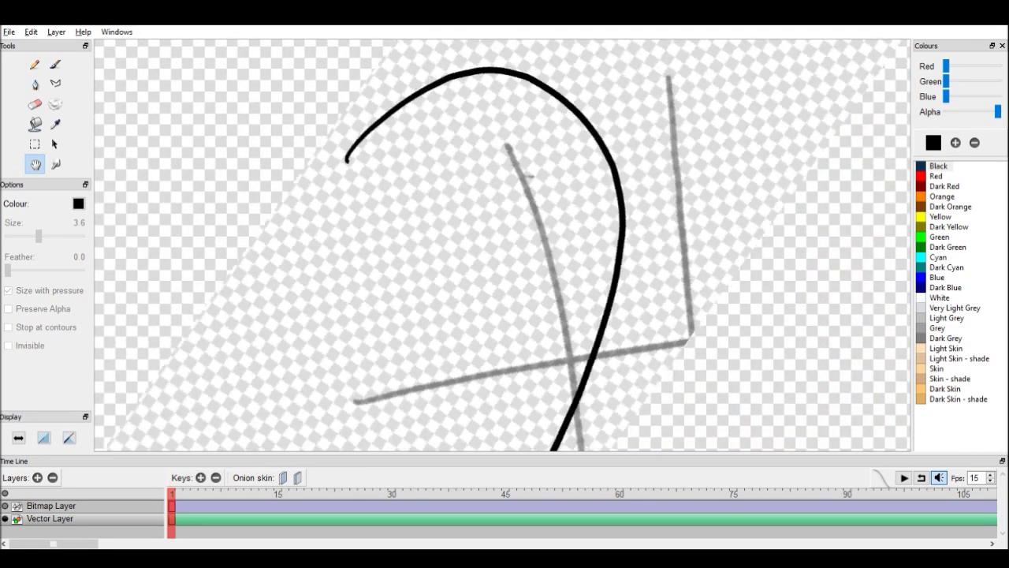
{"action": "key", "text": "r"}
{"action": "key", "text": "r"}
{"action": "key", "text": "r"}
{"action": "key", "text": "r"}
{"action": "key", "text": "r"}
{"action": "key", "text": "r"}
{"action": "key", "text": "r"}
{"action": "key", "text": "r"}
{"action": "key", "text": "r"}
{"action": "key", "text": "r"}
{"action": "key", "text": "r"}
{"action": "key", "text": "r"}
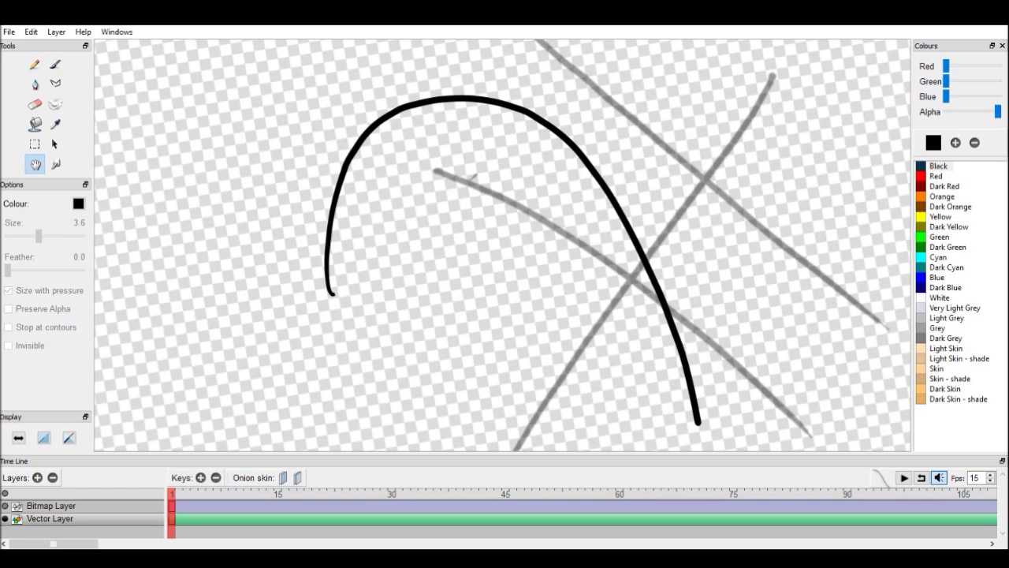
Reset the rotated canvas view and undo the black curved pen line.
{"action": "key", "text": "ctrl+h"}
{"action": "key", "text": "ctrl+equal"}
{"action": "key", "text": "ctrl+equal"}
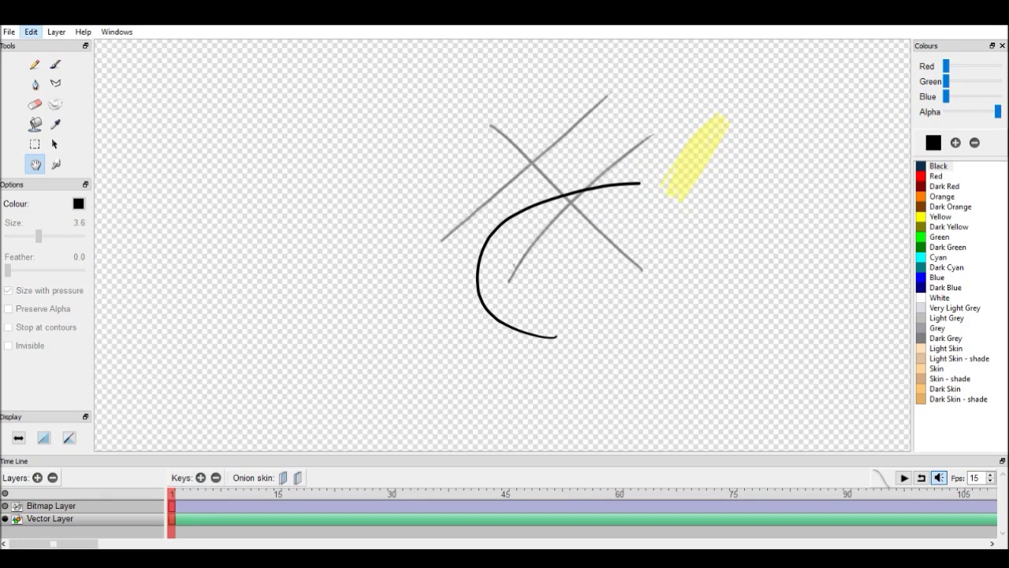
{"action": "key", "text": "ctrl+z"}
Pan the canvas and zoom in and out on the crossed bitmap lines.
{"action": "left_click_drag", "start_coordinate": [567, 236], "coordinate": [461, 227]}
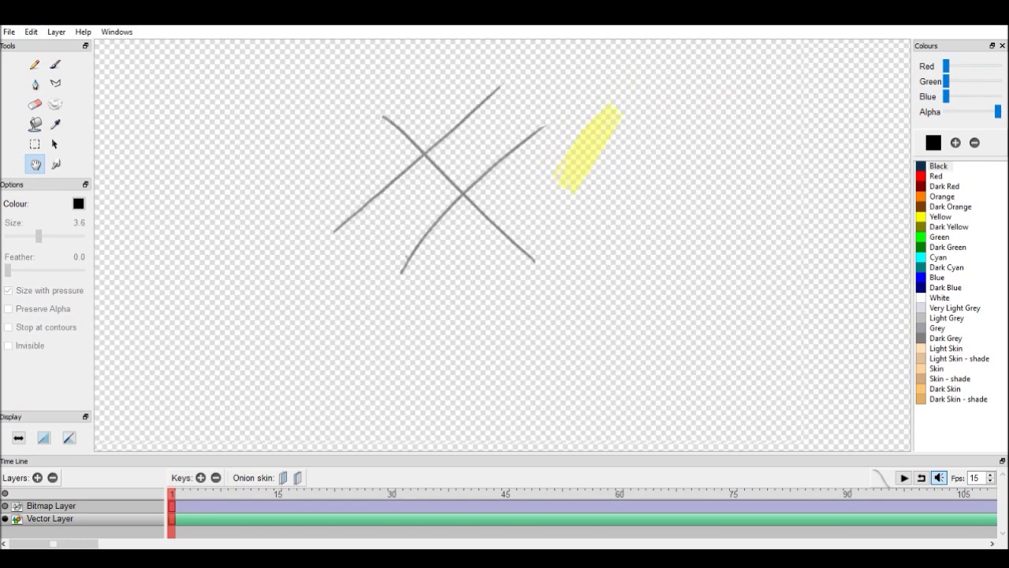
{"action": "key", "text": "ctrl+equal"}
{"action": "key", "text": "ctrl+equal"}
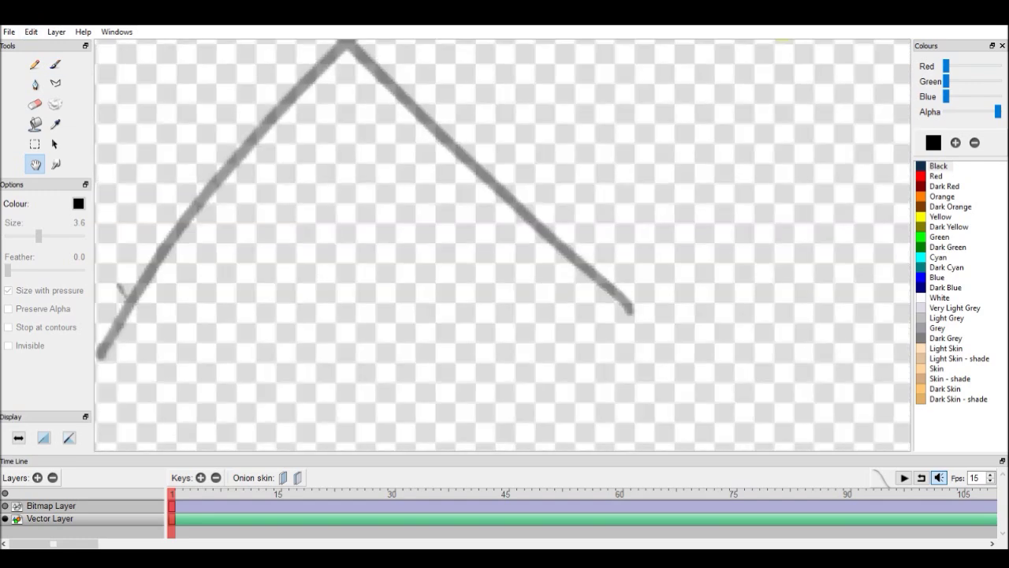
{"action": "key", "text": "ctrl+minus"}
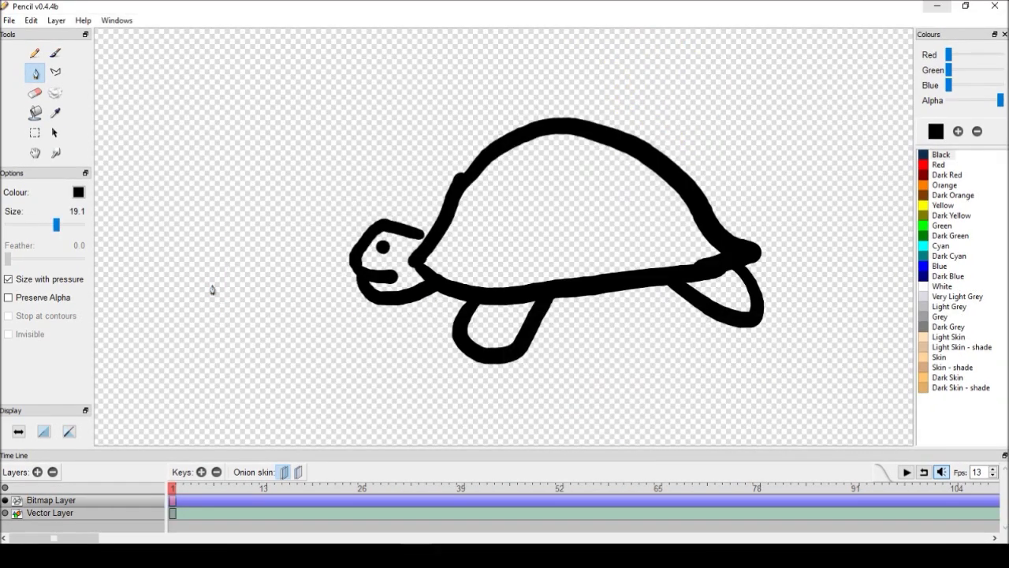
Add a new camera layer and shift its view with the Hand tool so the turtle moves left within the frame.
{"action": "left_click", "coordinate": [37, 473]}
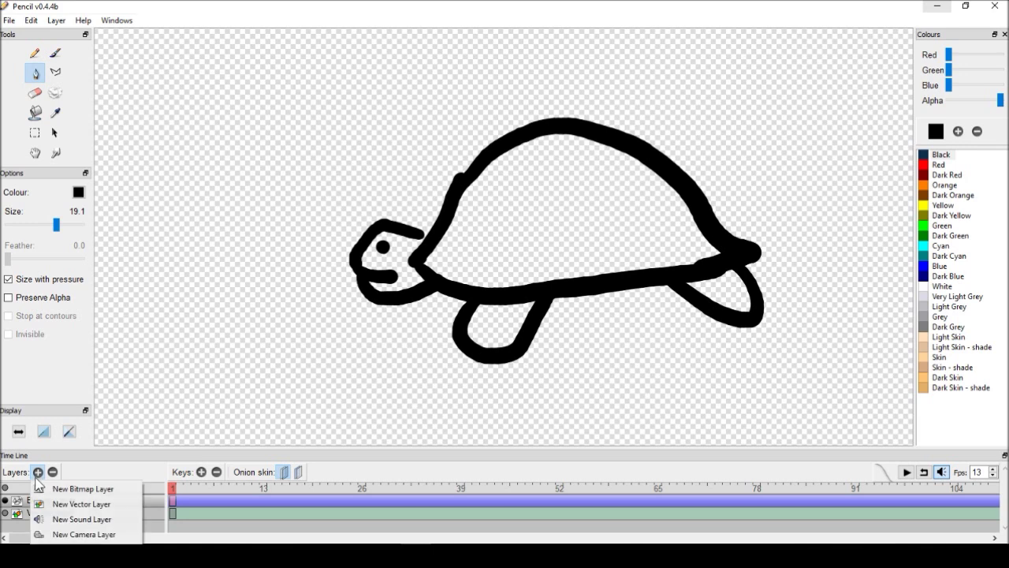
{"action": "left_click", "coordinate": [85, 535]}
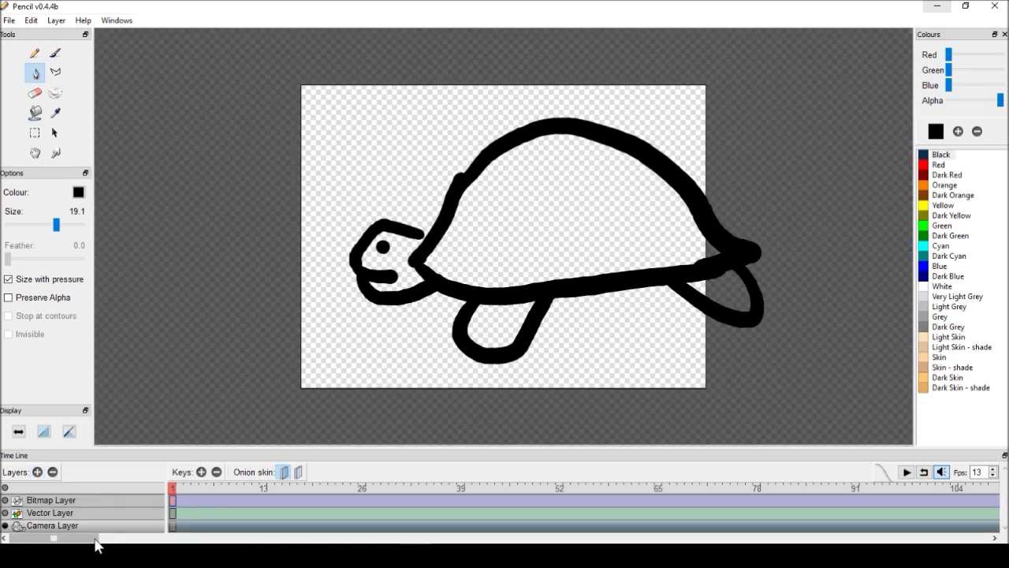
{"action": "left_click", "coordinate": [35, 152]}
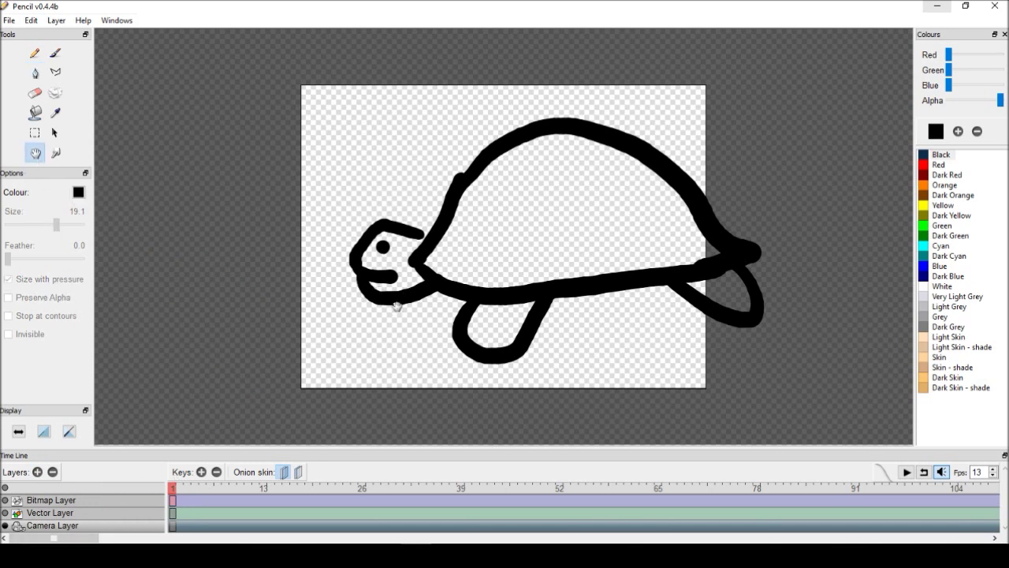
{"action": "left_click_drag", "start_coordinate": [428, 291], "coordinate": [365, 290]}
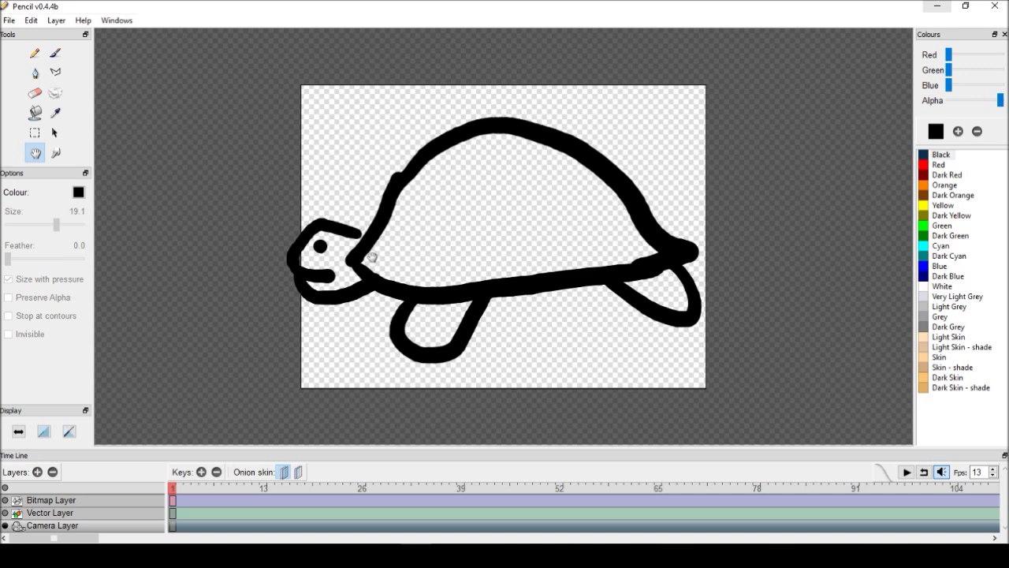
Scale the camera view at frame 1 so the whole turtle fits inside the camera frame.
{"action": "scroll", "coordinate": [371, 303], "scroll_direction": "down", "scroll_amount": 3}
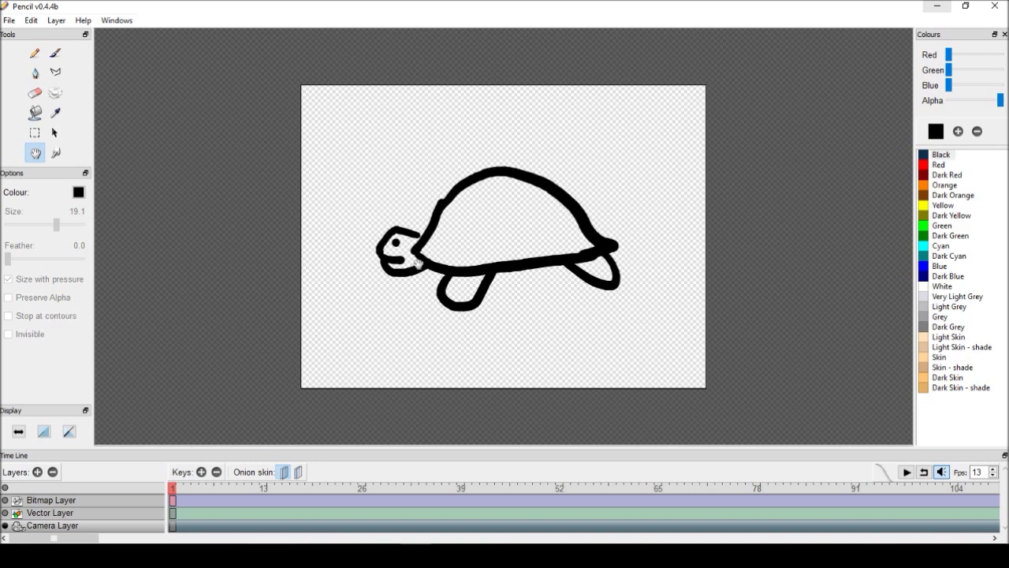
{"action": "scroll", "coordinate": [402, 254], "scroll_direction": "up", "scroll_amount": 2}
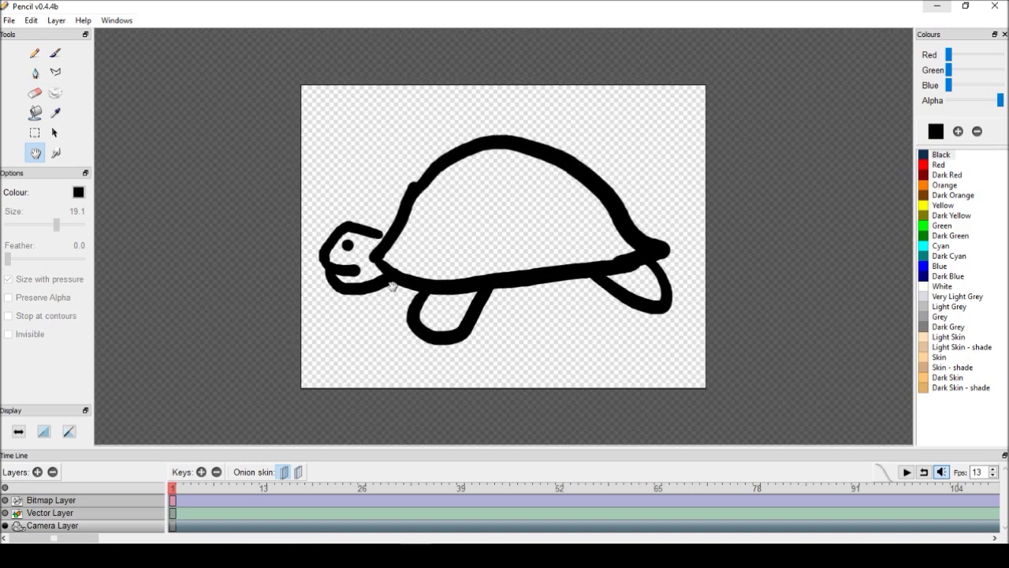
{"action": "scroll", "coordinate": [382, 311], "scroll_direction": "up", "scroll_amount": 1}
{"action": "scroll", "coordinate": [395, 284], "scroll_direction": "down", "scroll_amount": 2}
{"action": "scroll", "coordinate": [398, 304], "scroll_direction": "up", "scroll_amount": 2}
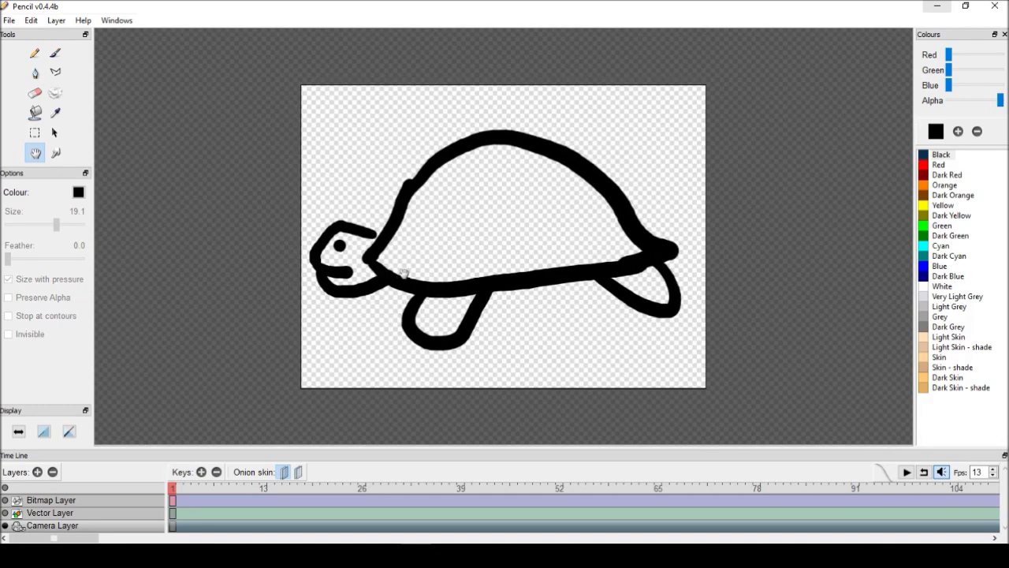
{"action": "mouse_move", "coordinate": [371, 246]}
{"action": "left_mouse_down"}
{"action": "mouse_move", "coordinate": [383, 275]}
{"action": "mouse_move", "coordinate": [371, 251]}
{"action": "left_mouse_up"}
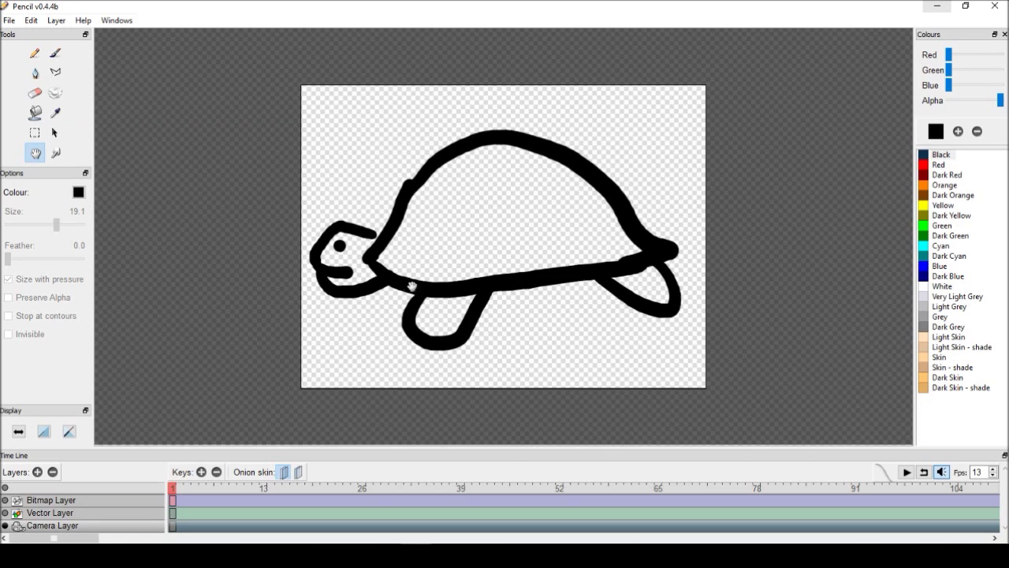
Open the Camera Layer's name and size settings, accept them, and zoom the camera view out slightly around the turtle.
{"action": "double_click", "coordinate": [116, 526]}
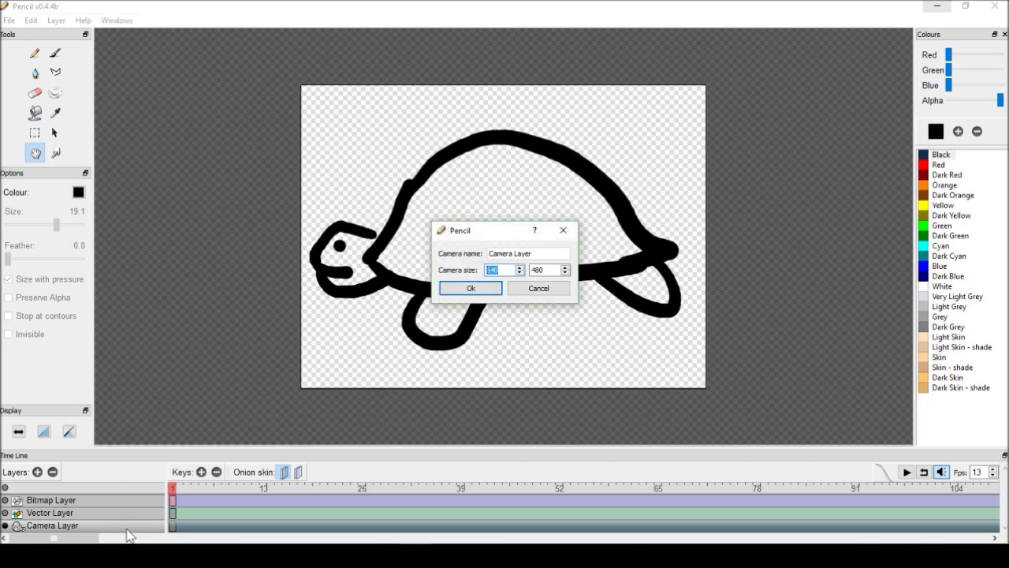
{"action": "key", "text": "Tab"}
{"action": "left_click", "coordinate": [471, 287]}
{"action": "scroll", "coordinate": [403, 341], "scroll_direction": "down", "scroll_amount": 1}
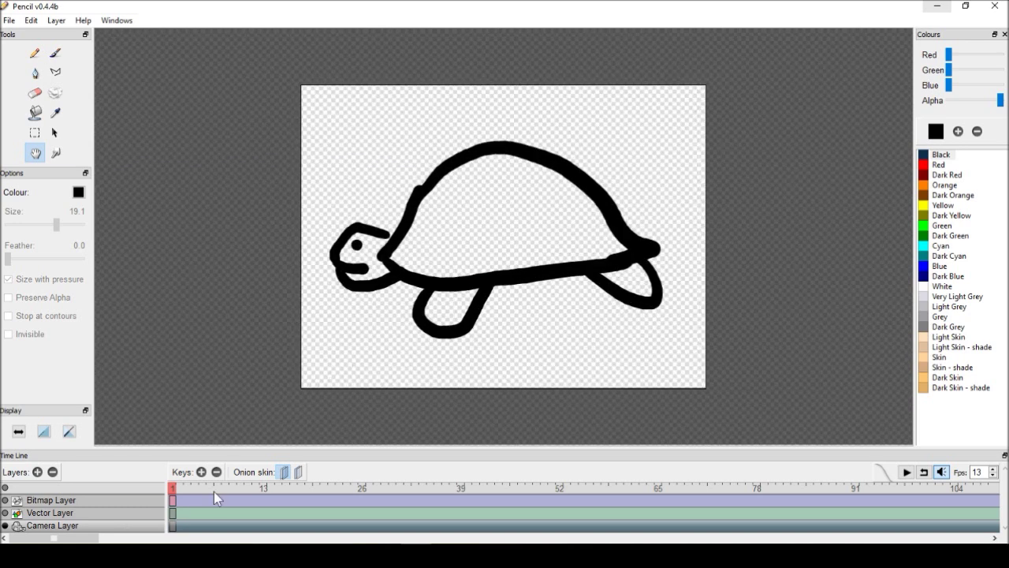
Set a camera key at frame 11 with the turtle shifted left partly out of frame, and scrub back to frame 1.
{"action": "left_click_drag", "start_coordinate": [174, 491], "coordinate": [237, 488]}
{"action": "left_click", "coordinate": [248, 525]}
{"action": "left_click_drag", "start_coordinate": [571, 278], "coordinate": [410, 284]}
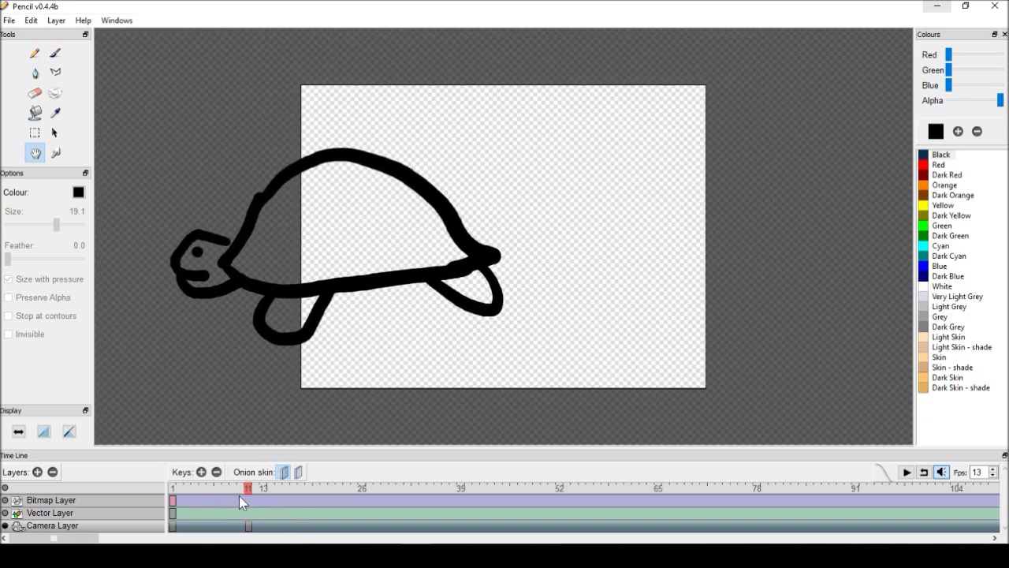
{"action": "mouse_move", "coordinate": [244, 493]}
{"action": "left_mouse_down"}
{"action": "mouse_move", "coordinate": [168, 497]}
{"action": "mouse_move", "coordinate": [252, 491]}
{"action": "mouse_move", "coordinate": [175, 490]}
{"action": "mouse_move", "coordinate": [238, 489]}
{"action": "mouse_move", "coordinate": [197, 487]}
{"action": "left_mouse_up"}
{"action": "left_click_drag", "start_coordinate": [248, 491], "coordinate": [173, 490]}
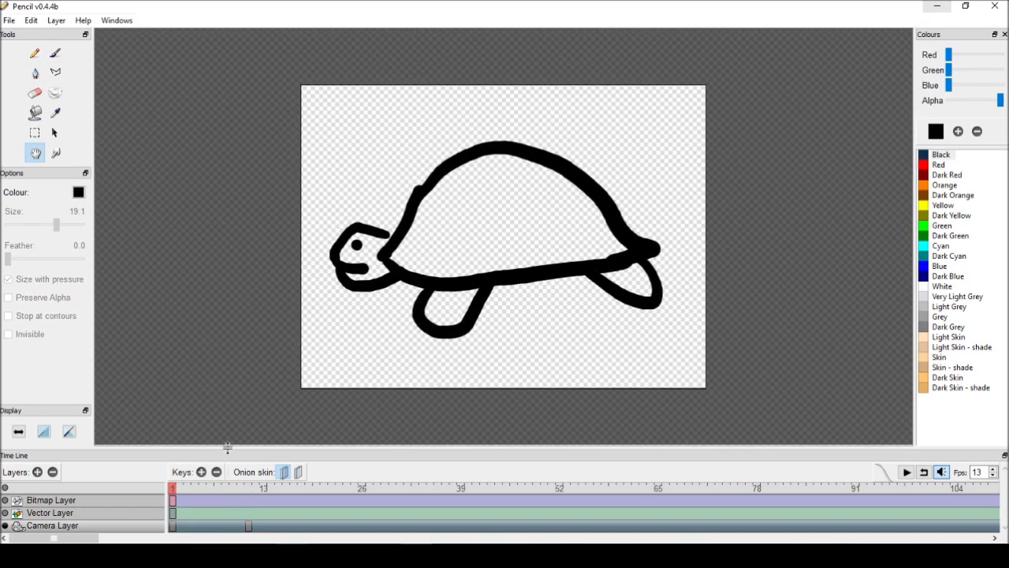
Reposition the camera view at frame 11 so a smaller, tilted turtle fits inside the frame, and scrub to frame 12.
{"action": "left_click", "coordinate": [247, 489]}
{"action": "left_click_drag", "start_coordinate": [361, 310], "coordinate": [383, 349]}
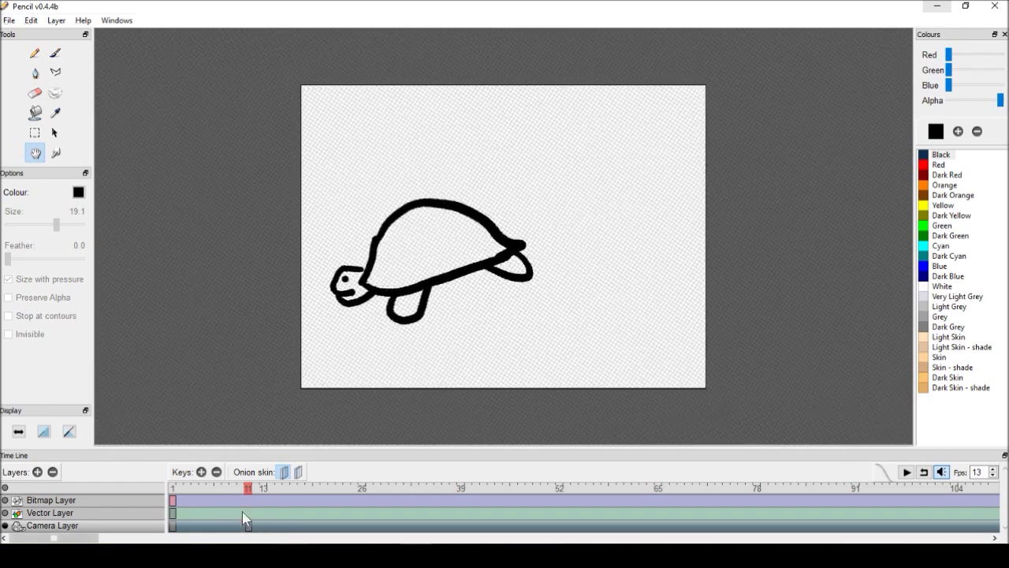
{"action": "left_click_drag", "start_coordinate": [241, 487], "coordinate": [256, 509]}
Show the available export formats, dismiss them, and open the playback frame rate for editing.
{"action": "left_click", "coordinate": [9, 20]}
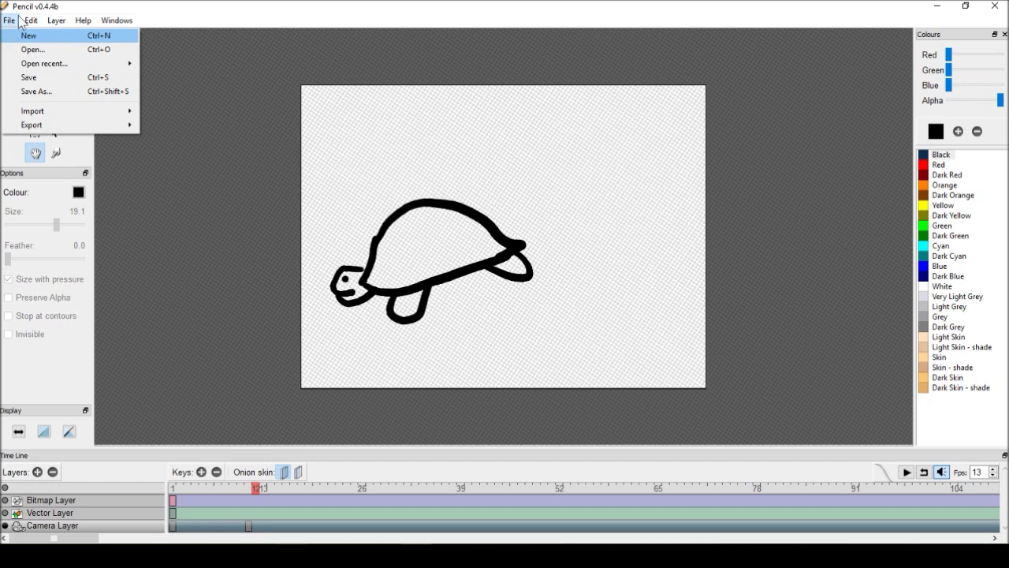
{"action": "mouse_move", "coordinate": [70, 126]}
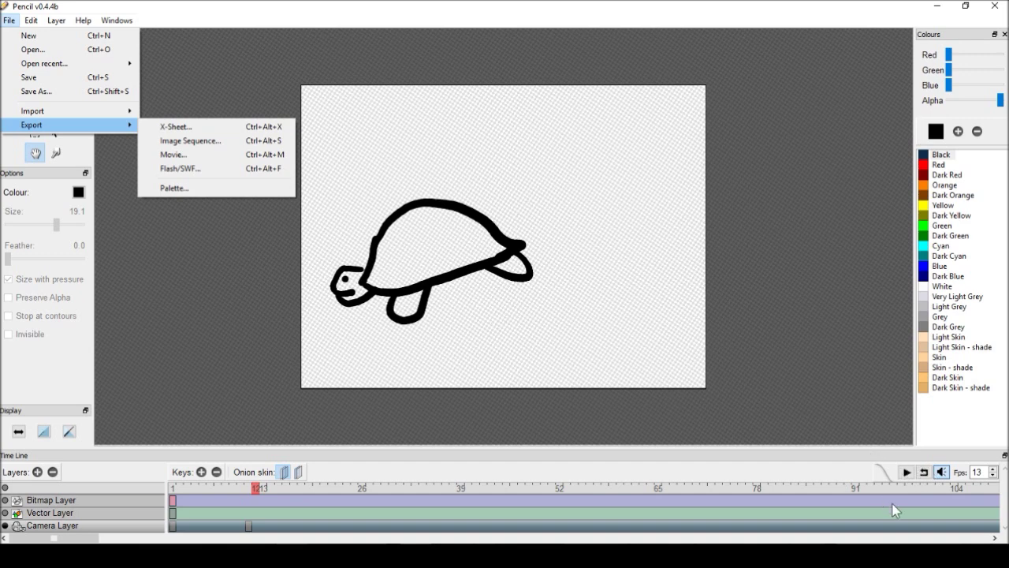
{"action": "left_click", "coordinate": [984, 471]}
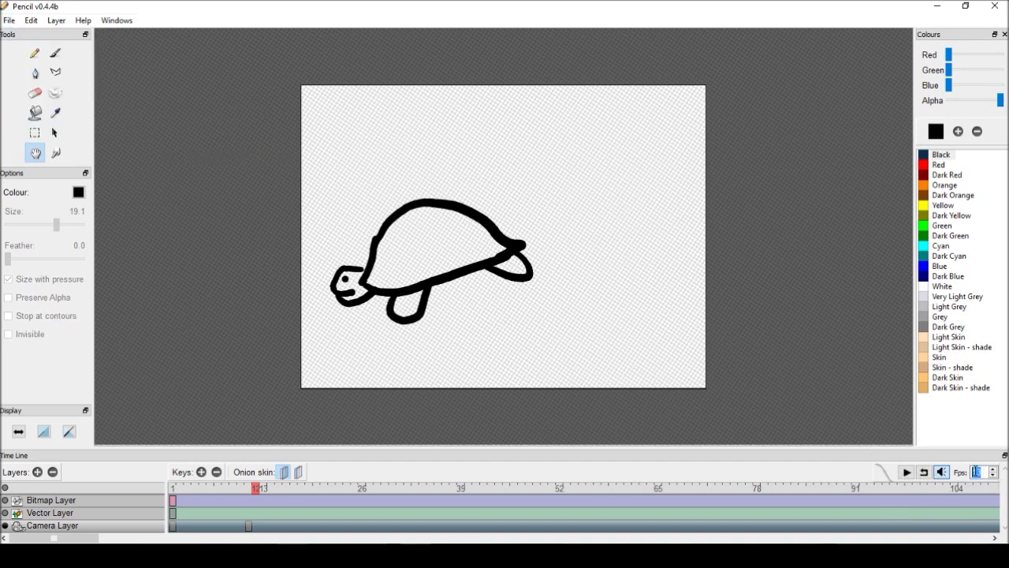
{"action": "double_click", "coordinate": [975, 472]}
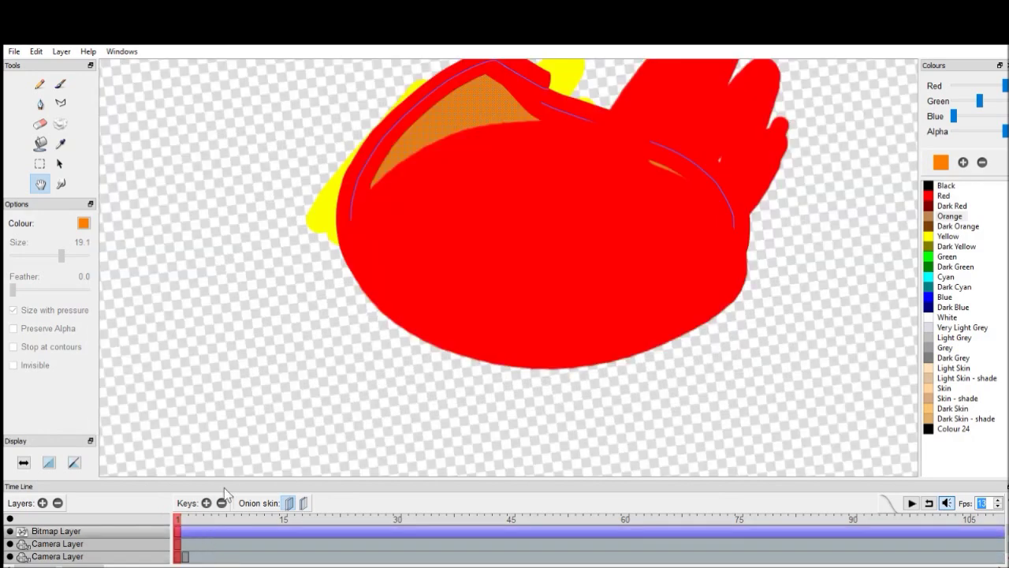
Shift the view with the Hand tool on the bitmap layer and on the lower camera layer.
{"action": "mouse_move", "coordinate": [255, 332]}
{"action": "left_mouse_down"}
{"action": "mouse_move", "coordinate": [198, 401]}
{"action": "mouse_move", "coordinate": [219, 426]}
{"action": "left_mouse_up"}
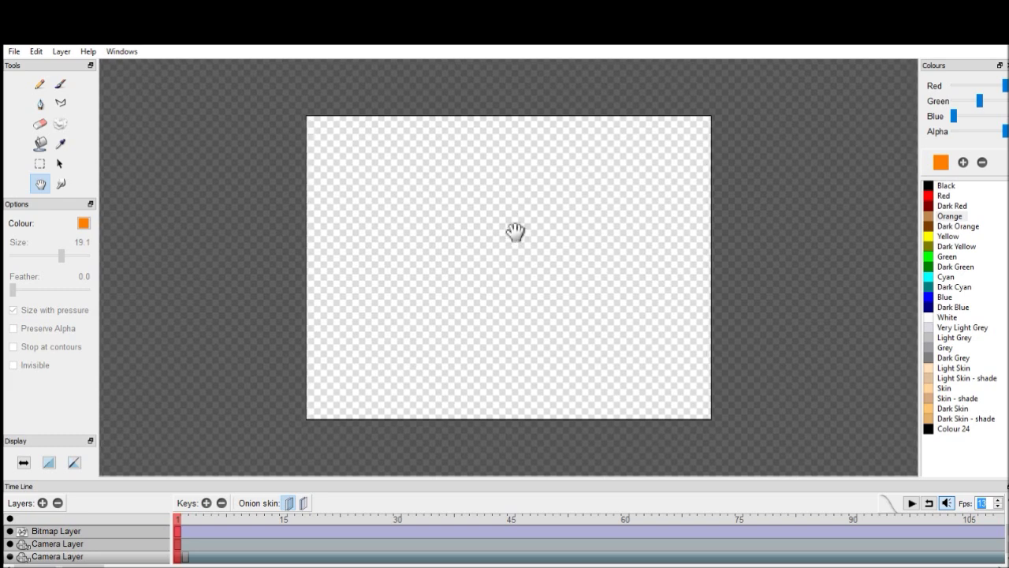
{"action": "left_click_drag", "start_coordinate": [466, 307], "coordinate": [512, 179]}
{"action": "mouse_move", "coordinate": [436, 404]}
{"action": "left_mouse_down"}
{"action": "mouse_move", "coordinate": [495, 236]}
{"action": "mouse_move", "coordinate": [469, 371]}
{"action": "mouse_move", "coordinate": [521, 336]}
{"action": "mouse_move", "coordinate": [470, 320]}
{"action": "mouse_move", "coordinate": [331, 355]}
{"action": "mouse_move", "coordinate": [423, 338]}
{"action": "mouse_move", "coordinate": [424, 379]}
{"action": "left_mouse_up"}
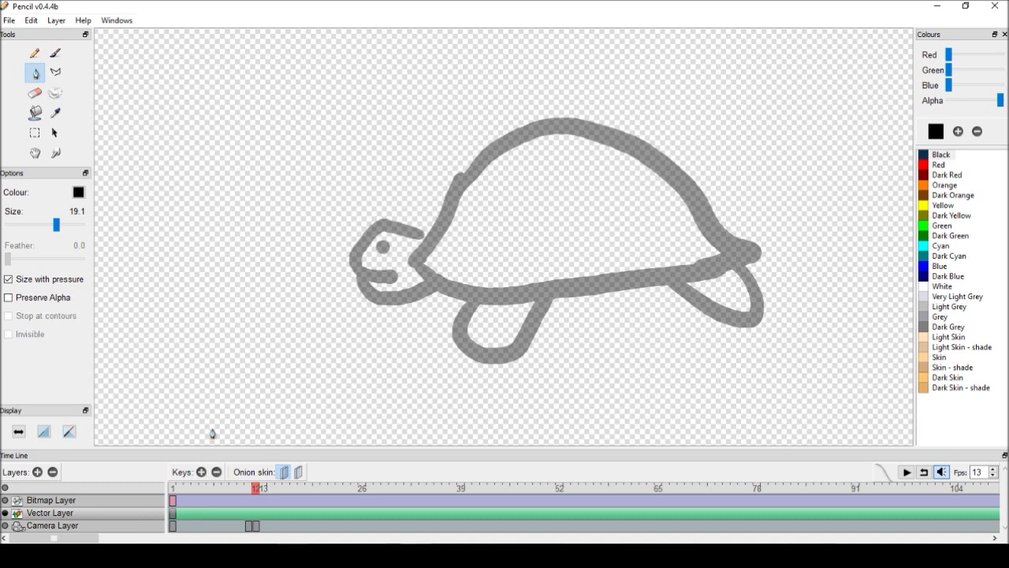
Draw a black flower with petals and a stem in front of the turtle's head on the vector layer.
{"action": "left_click_drag", "start_coordinate": [306, 350], "coordinate": [219, 257]}
{"action": "mouse_move", "coordinate": [219, 215]}
{"action": "left_mouse_down"}
{"action": "mouse_move", "coordinate": [189, 228]}
{"action": "mouse_move", "coordinate": [213, 190]}
{"action": "mouse_move", "coordinate": [185, 310]}
{"action": "mouse_move", "coordinate": [196, 235]}
{"action": "left_mouse_up"}
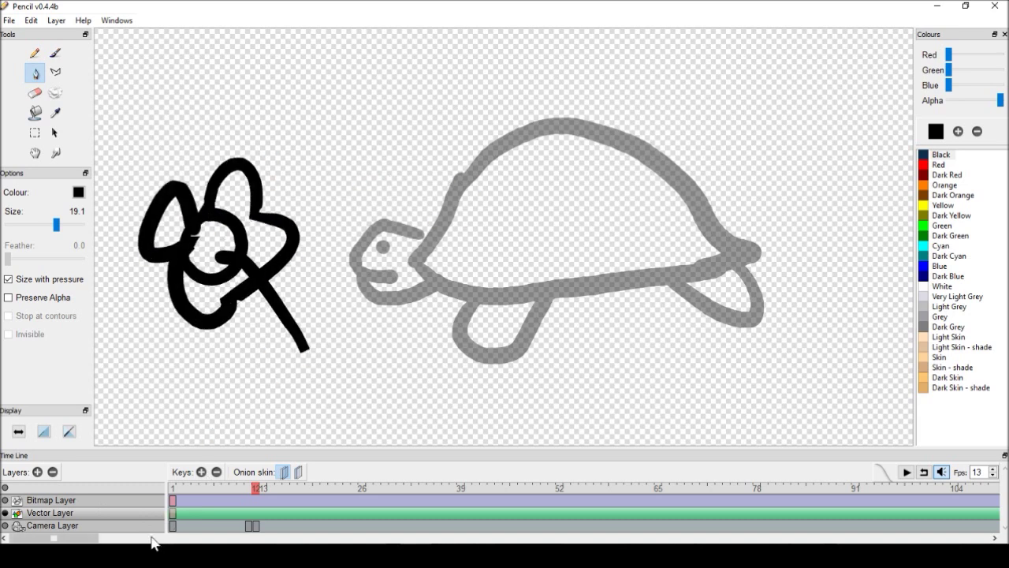
Cycle the display of the unselected layers through full, hidden and faded, and toggle the Vector Layer's visibility.
{"action": "left_click", "coordinate": [4, 488]}
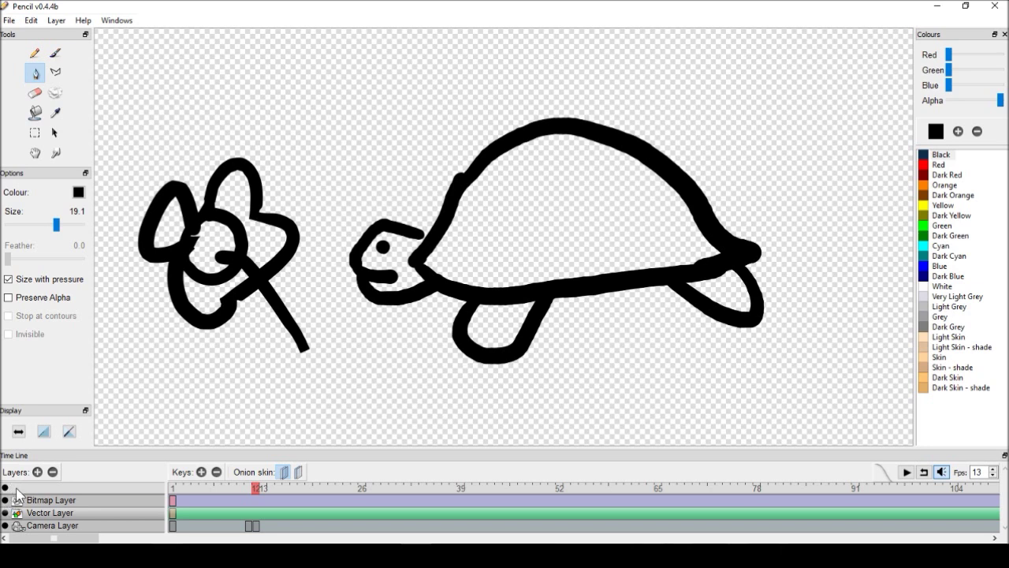
{"action": "left_click", "coordinate": [5, 489]}
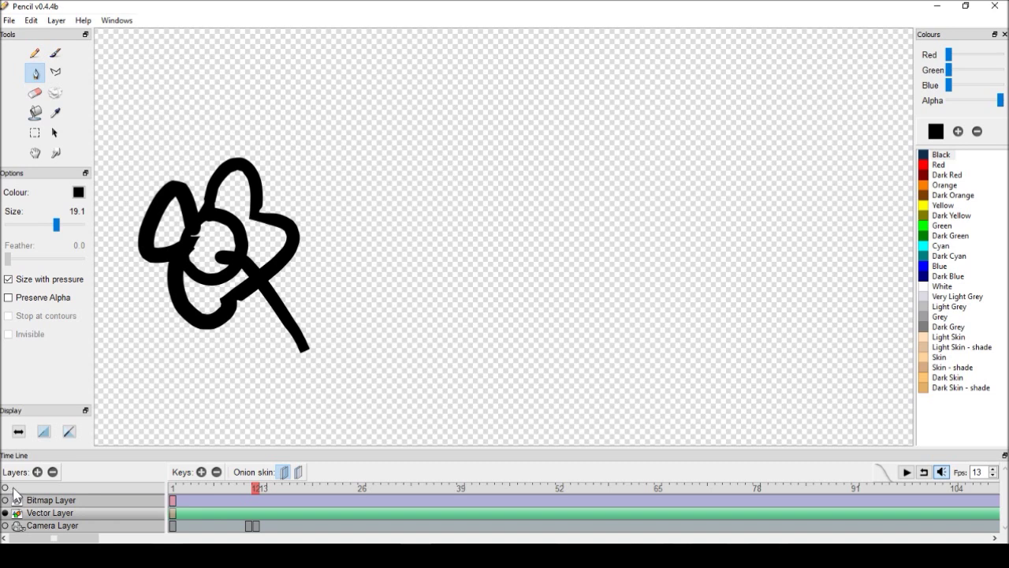
{"action": "left_click", "coordinate": [6, 488]}
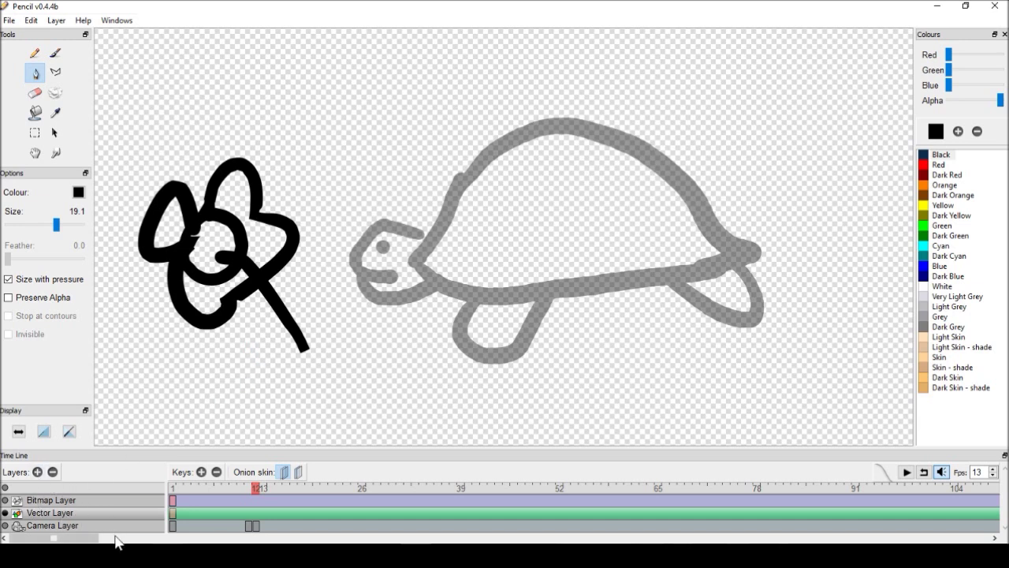
{"action": "left_click", "coordinate": [5, 513]}
{"action": "double_click", "coordinate": [6, 513]}
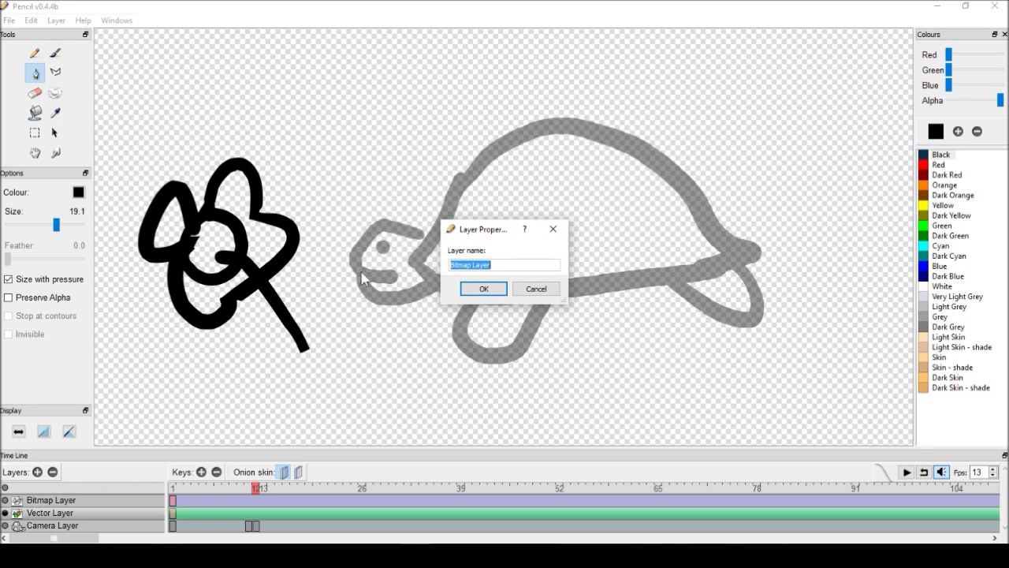
Accept the Bitmap Layer's name in its properties and toggle that layer's visibility off and on.
{"action": "left_click", "coordinate": [496, 291]}
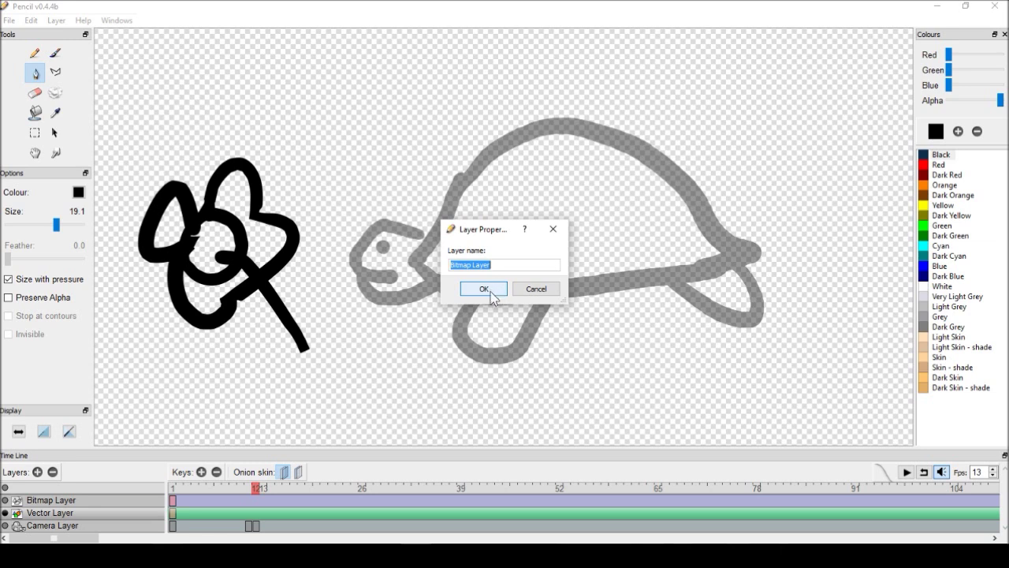
{"action": "left_click", "coordinate": [5, 500]}
{"action": "left_click", "coordinate": [5, 500]}
{"action": "left_click", "coordinate": [4, 500]}
{"action": "left_click", "coordinate": [5, 500]}
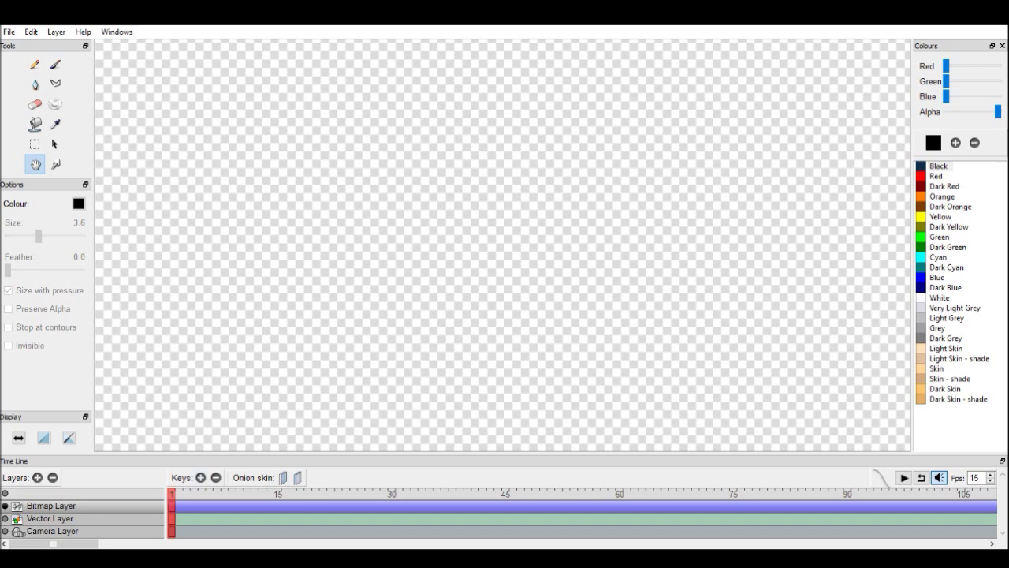
Step to frame 2, draw a car's first wheel, rear side and top edge with the Pen tool, and undo the zigzag stroke above it.
{"action": "left_click", "coordinate": [34, 84]}
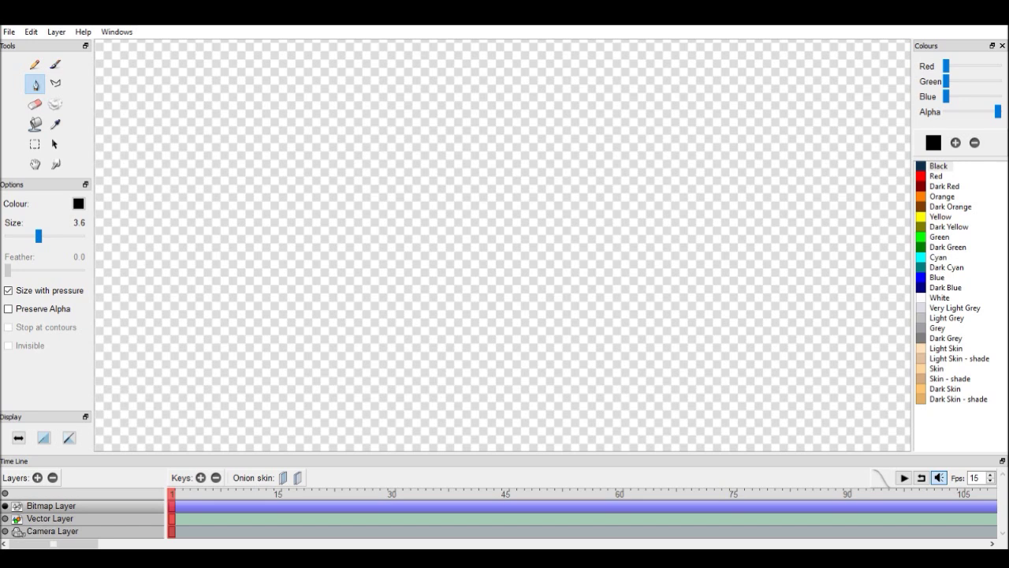
{"action": "key", "text": "period"}
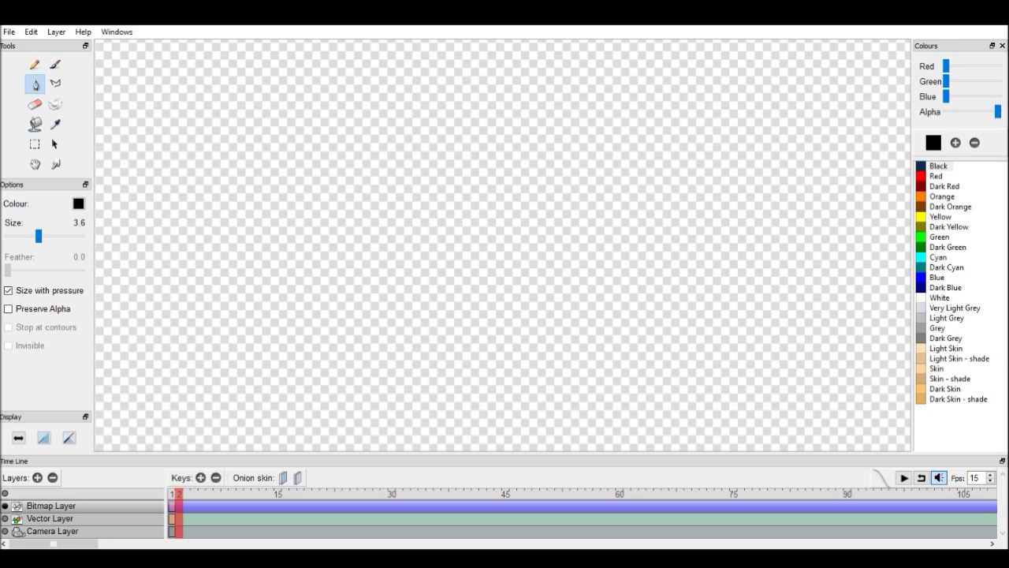
{"action": "mouse_move", "coordinate": [347, 249]}
{"action": "left_mouse_down"}
{"action": "mouse_move", "coordinate": [269, 281]}
{"action": "mouse_move", "coordinate": [288, 175]}
{"action": "mouse_move", "coordinate": [440, 171]}
{"action": "left_mouse_up"}
{"action": "mouse_move", "coordinate": [358, 144]}
{"action": "left_mouse_down"}
{"action": "mouse_move", "coordinate": [394, 175]}
{"action": "mouse_move", "coordinate": [439, 148]}
{"action": "left_mouse_up"}
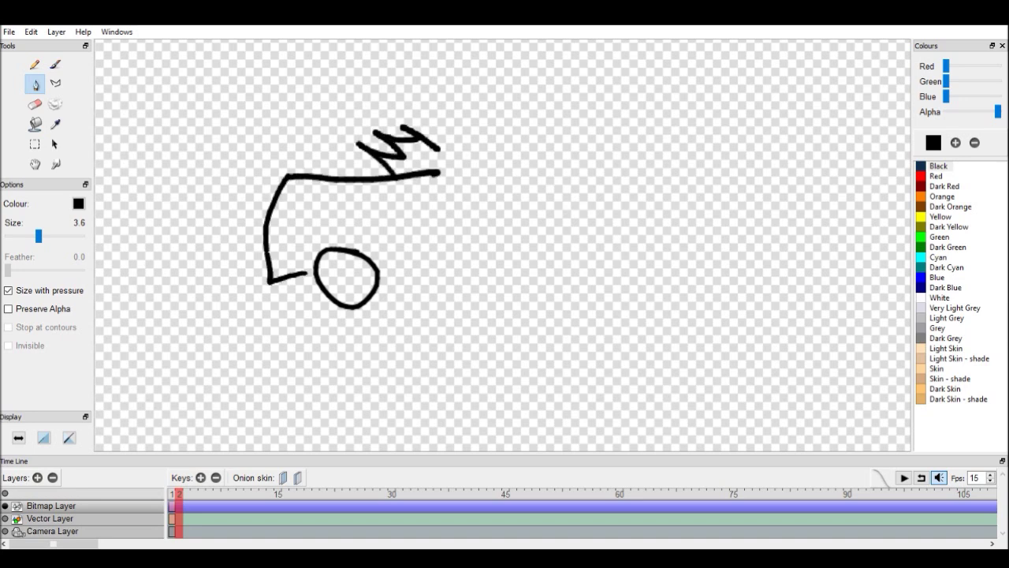
{"action": "key", "text": "ctrl+z"}
Finish the car with a jagged spoiler, windscreen, front end, second wheel and a line joining the wheels.
{"action": "mouse_move", "coordinate": [333, 188]}
{"action": "left_mouse_down"}
{"action": "mouse_move", "coordinate": [296, 166]}
{"action": "mouse_move", "coordinate": [316, 122]}
{"action": "mouse_move", "coordinate": [446, 183]}
{"action": "mouse_move", "coordinate": [572, 168]}
{"action": "mouse_move", "coordinate": [564, 106]}
{"action": "mouse_move", "coordinate": [576, 174]}
{"action": "mouse_move", "coordinate": [645, 183]}
{"action": "mouse_move", "coordinate": [582, 282]}
{"action": "left_mouse_up"}
{"action": "left_click_drag", "start_coordinate": [570, 234], "coordinate": [597, 235]}
{"action": "left_click_drag", "start_coordinate": [557, 268], "coordinate": [377, 265]}
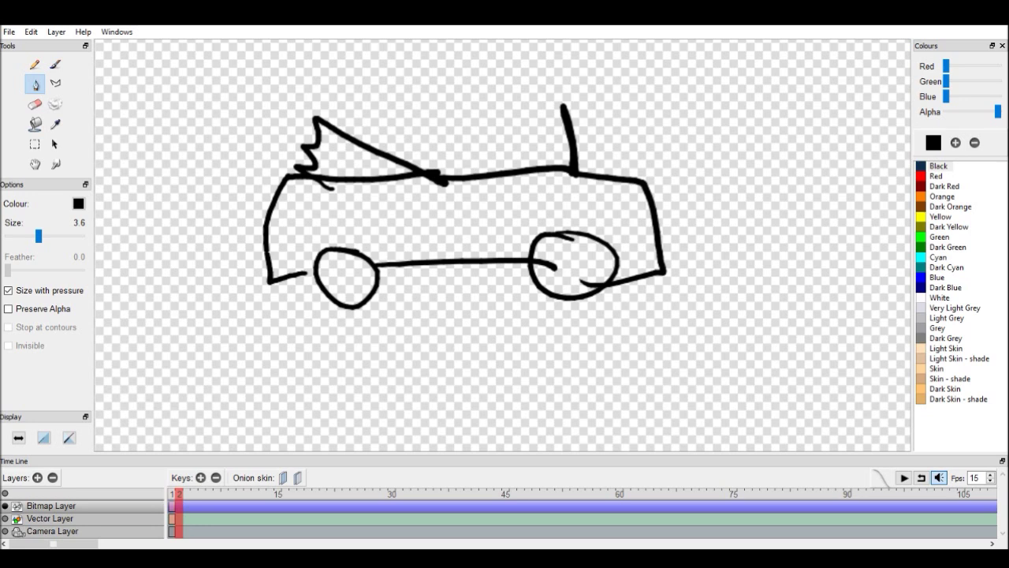
Undo the car's latest strokes, step back to frame 1, and redo them.
{"action": "key", "text": "ctrl+z"}
{"action": "key", "text": "ctrl+z"}
{"action": "key", "text": "ctrl+z"}
{"action": "key", "text": "ctrl+z"}
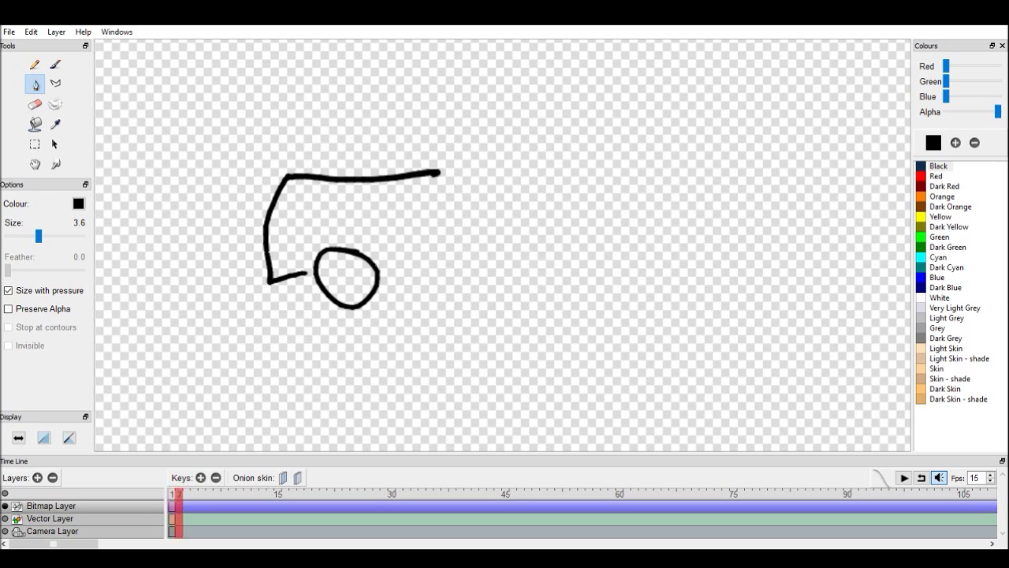
{"action": "key", "text": "comma"}
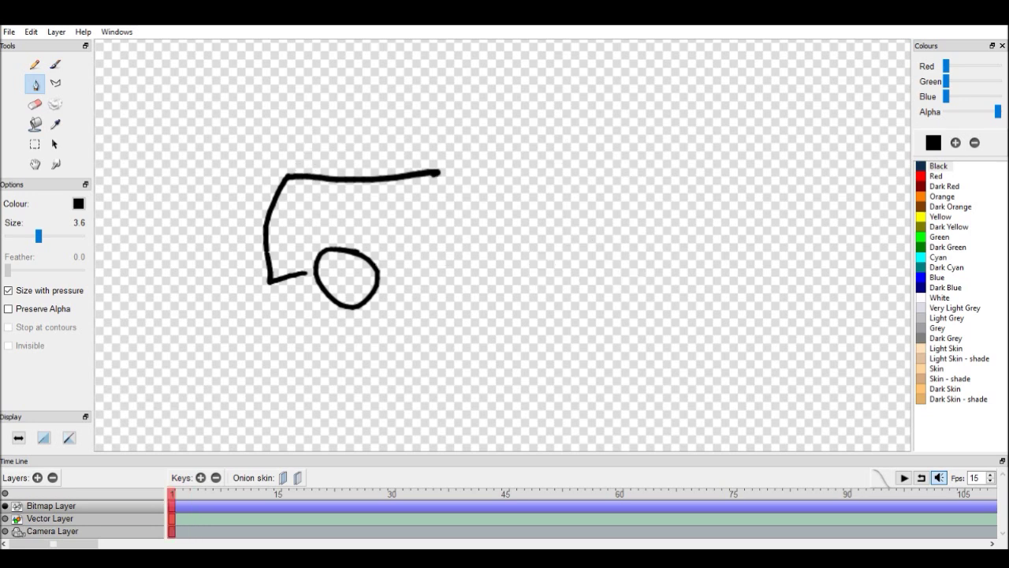
{"action": "key", "text": "ctrl+shift+z"}
{"action": "key", "text": "ctrl+shift+z"}
{"action": "key", "text": "ctrl+shift+z"}
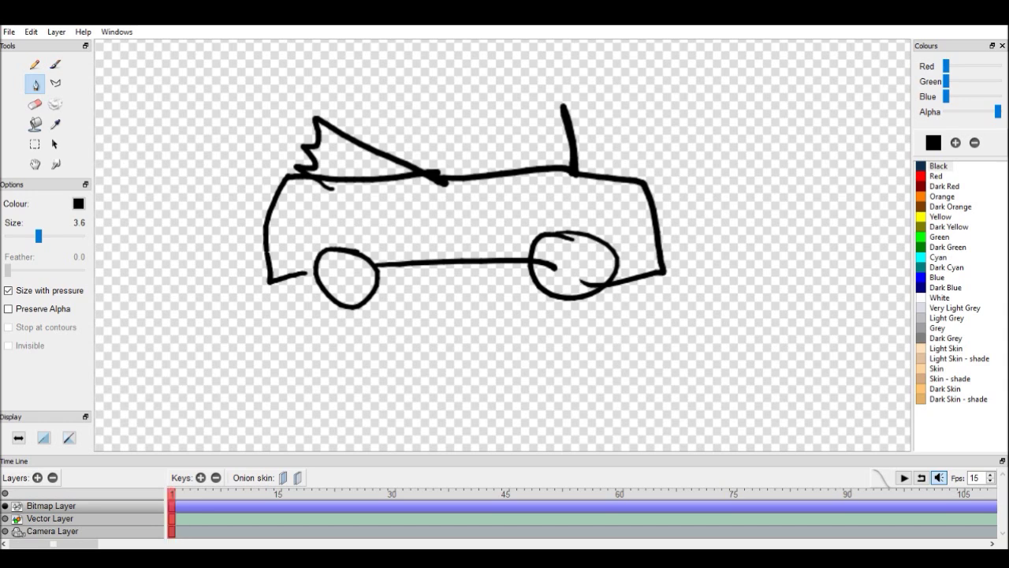
Add a bitmap key at frame 2 and turn on onion skin for the previous frame.
{"action": "key", "text": "Right"}
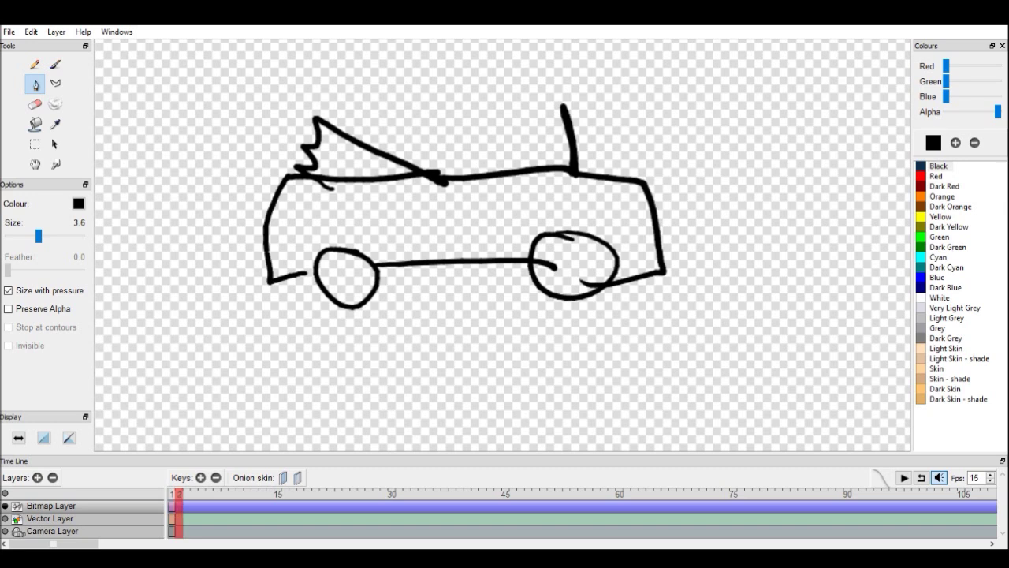
{"action": "left_click", "coordinate": [200, 477]}
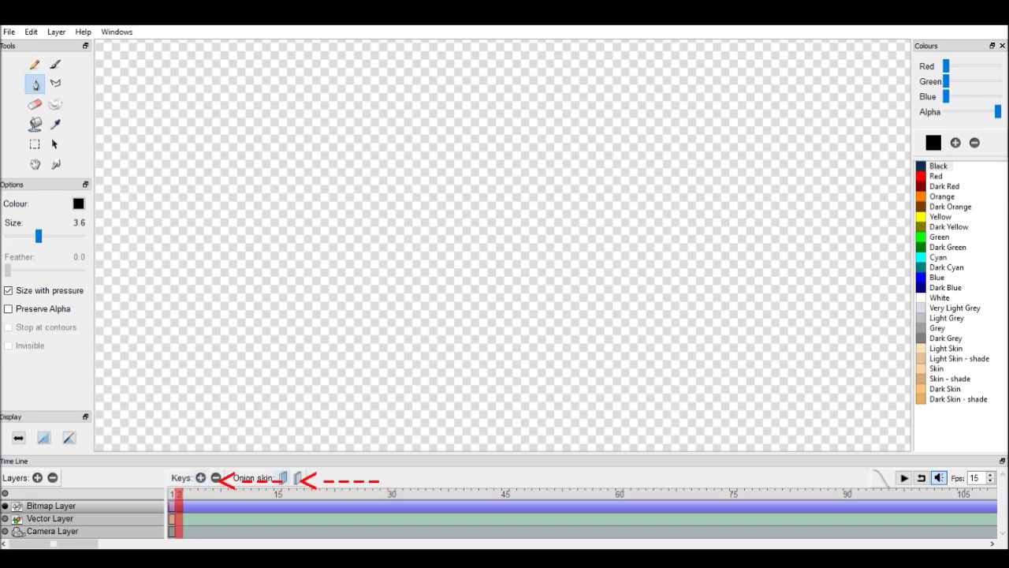
{"action": "key", "text": "o"}
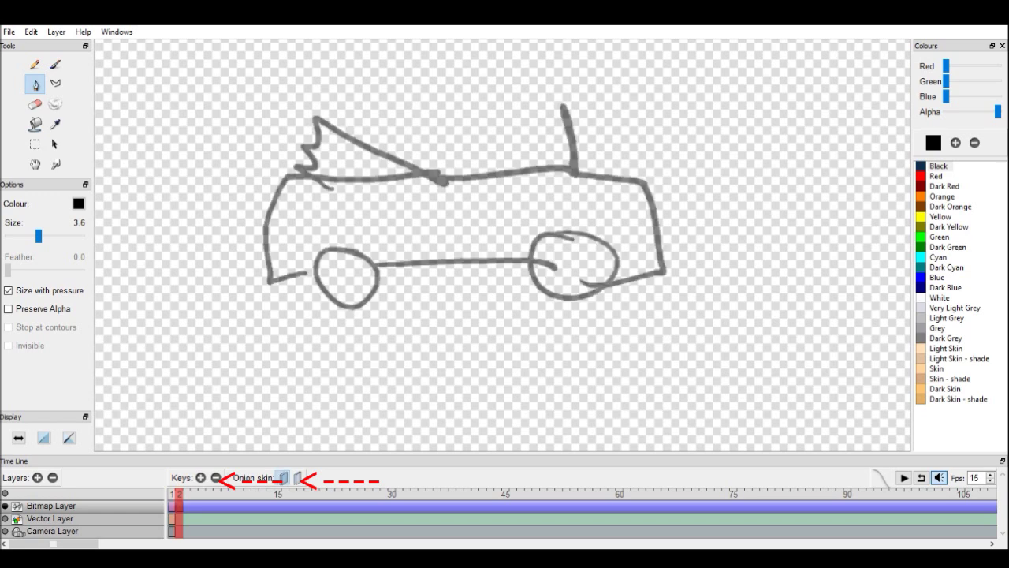
Draw the car again at frame 2, shifted slightly right of its onion skin, including both wheels, windscreen and a broken underside line.
{"action": "mouse_move", "coordinate": [388, 256]}
{"action": "left_mouse_down"}
{"action": "mouse_move", "coordinate": [268, 262]}
{"action": "mouse_move", "coordinate": [308, 160]}
{"action": "mouse_move", "coordinate": [354, 181]}
{"action": "mouse_move", "coordinate": [341, 150]}
{"action": "mouse_move", "coordinate": [467, 188]}
{"action": "mouse_move", "coordinate": [613, 172]}
{"action": "left_mouse_up"}
{"action": "mouse_move", "coordinate": [607, 102]}
{"action": "left_mouse_down"}
{"action": "mouse_move", "coordinate": [616, 175]}
{"action": "mouse_move", "coordinate": [685, 178]}
{"action": "mouse_move", "coordinate": [612, 277]}
{"action": "left_mouse_up"}
{"action": "mouse_move", "coordinate": [596, 238]}
{"action": "left_mouse_down"}
{"action": "mouse_move", "coordinate": [646, 276]}
{"action": "mouse_move", "coordinate": [623, 235]}
{"action": "left_mouse_up"}
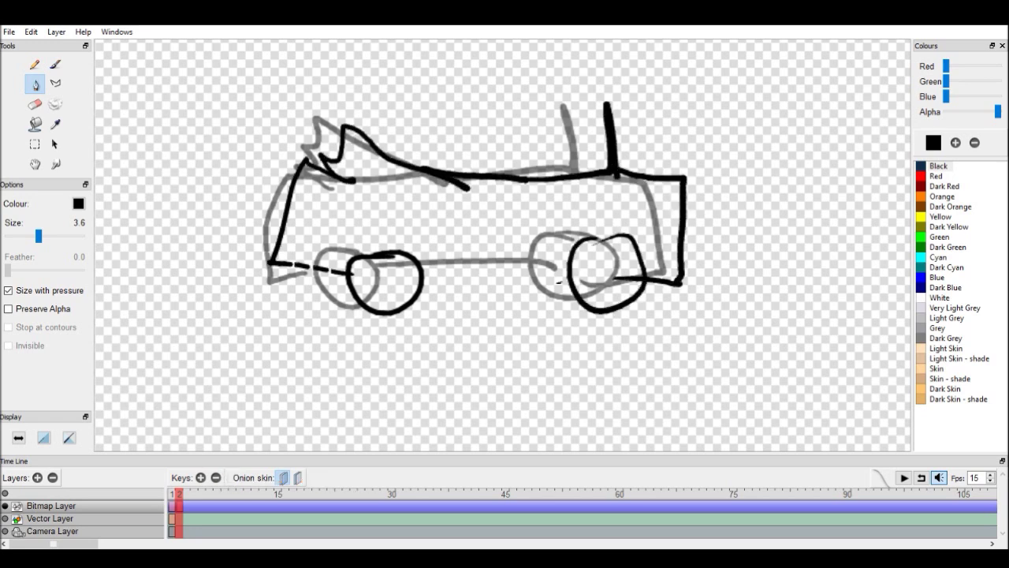
{"action": "left_click_drag", "start_coordinate": [406, 277], "coordinate": [497, 273]}
{"action": "left_click_drag", "start_coordinate": [509, 275], "coordinate": [544, 279]}
{"action": "left_click_drag", "start_coordinate": [551, 280], "coordinate": [566, 281]}
Pan the canvas slightly with the Hand tool, return to the Pen tool, and flip between frames 1 and 2.
{"action": "key", "text": "h"}
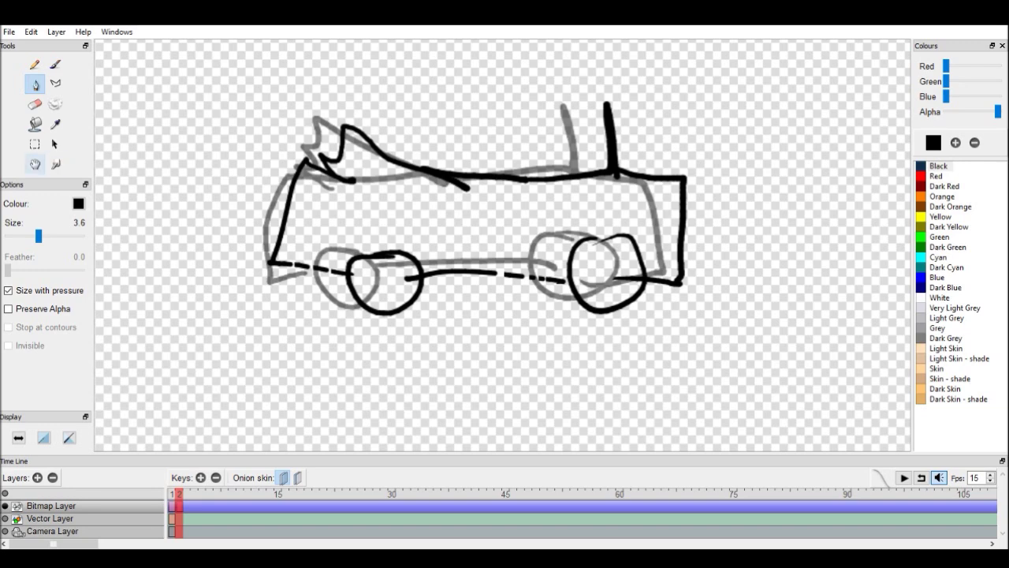
{"action": "left_click_drag", "start_coordinate": [504, 260], "coordinate": [505, 288]}
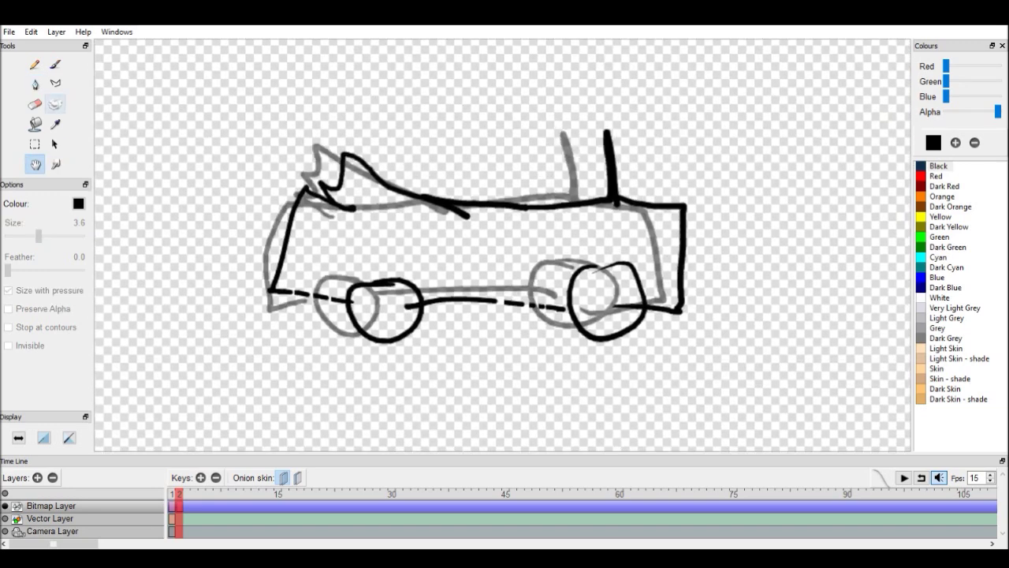
{"action": "left_click", "coordinate": [35, 84]}
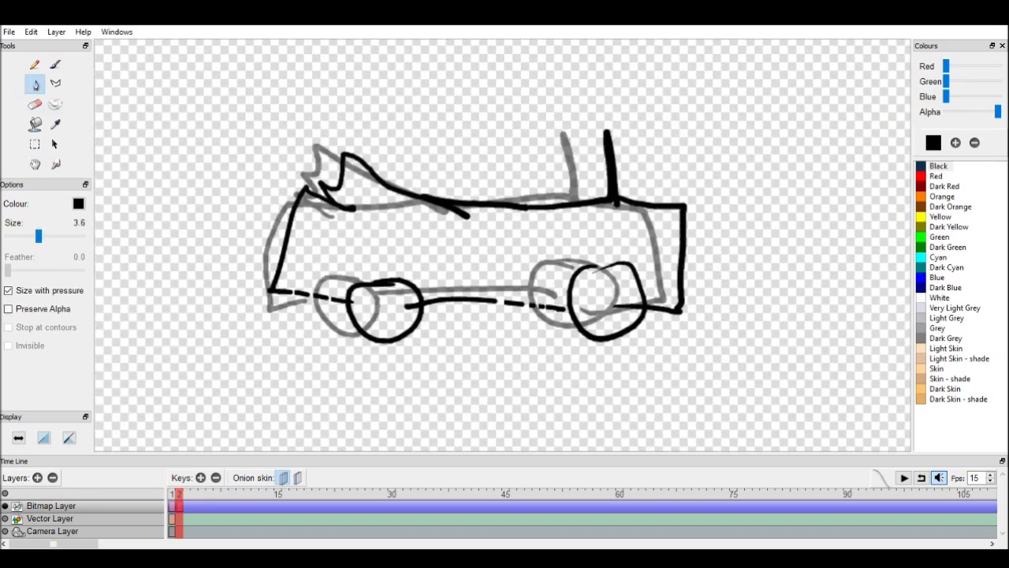
{"action": "key", "text": "comma"}
{"action": "key", "text": "period"}
On the Vector Layer, draw a circle above the car's rear and a second circle lower and further right at frame 2.
{"action": "left_click", "coordinate": [49, 518]}
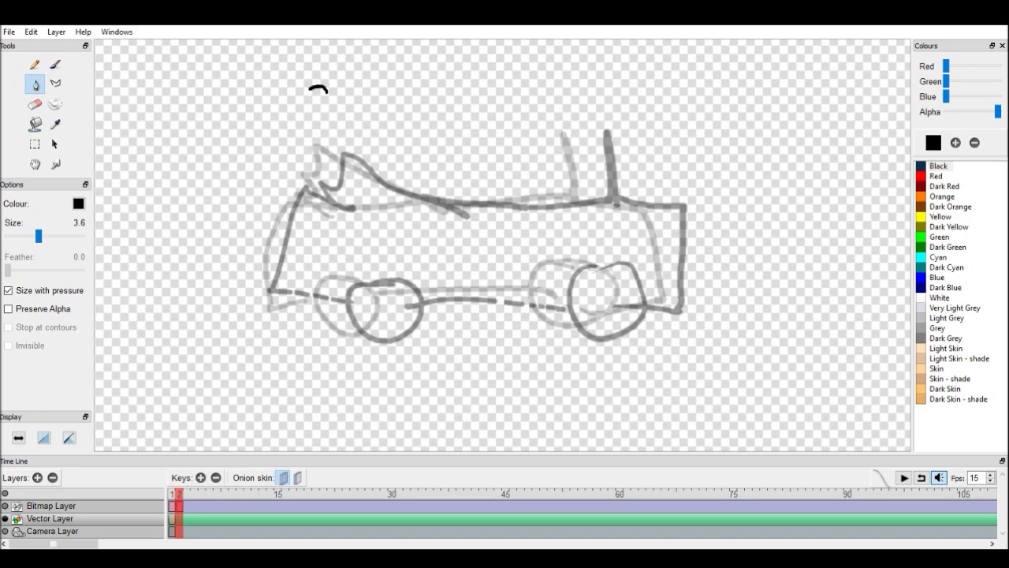
{"action": "mouse_move", "coordinate": [310, 91]}
{"action": "left_mouse_down"}
{"action": "mouse_move", "coordinate": [357, 105]}
{"action": "mouse_move", "coordinate": [311, 115]}
{"action": "left_mouse_up"}
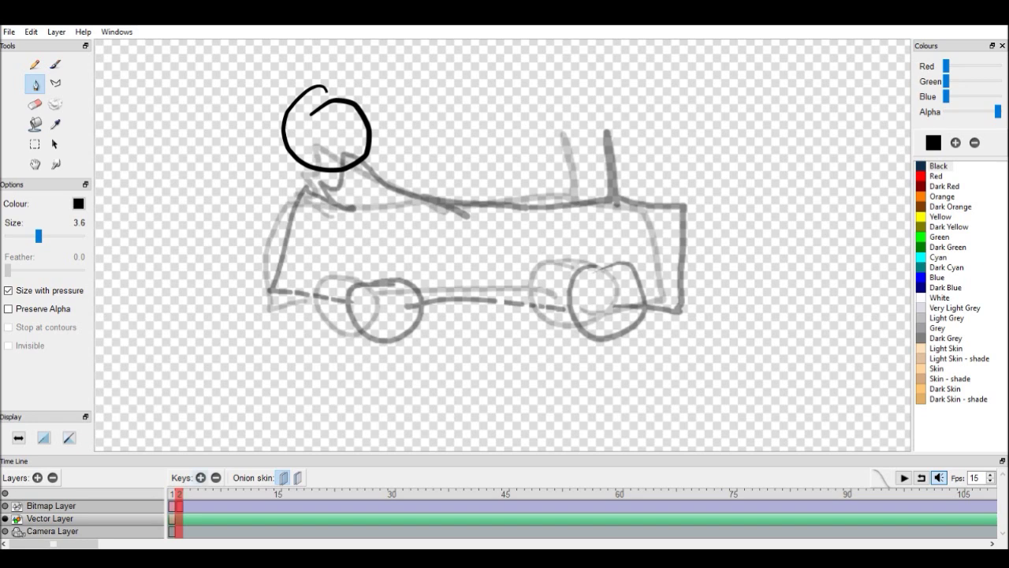
{"action": "mouse_move", "coordinate": [389, 150]}
{"action": "left_mouse_down"}
{"action": "mouse_move", "coordinate": [405, 226]}
{"action": "mouse_move", "coordinate": [376, 153]}
{"action": "left_mouse_up"}
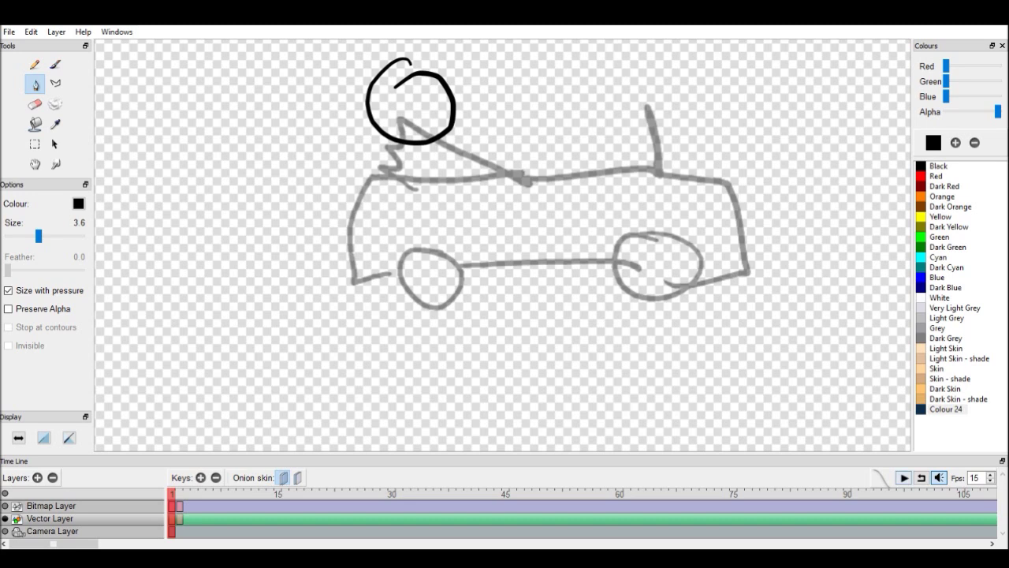
Turn on looping, play the two-frame animation from frame 1, and set the playback rate to 13 fps.
{"action": "key", "text": "period"}
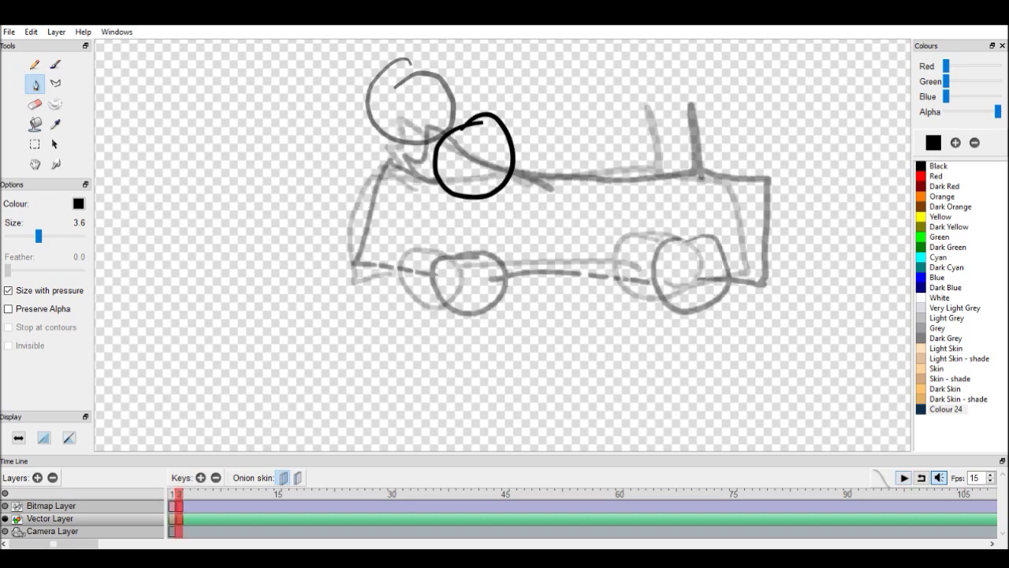
{"action": "left_click", "coordinate": [921, 477]}
{"action": "key", "text": "comma"}
{"action": "key", "text": "Return"}
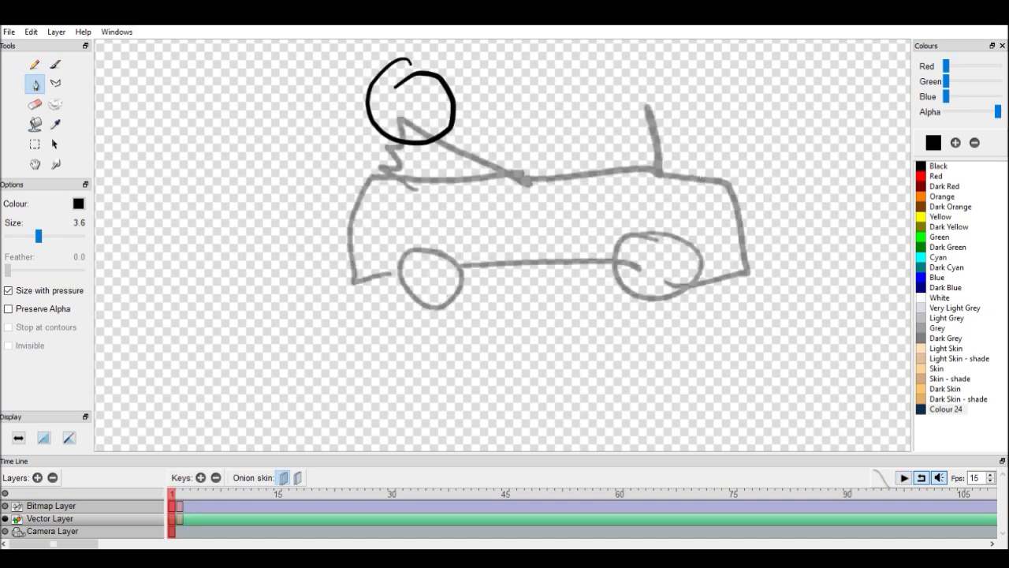
{"action": "double_click", "coordinate": [974, 478]}
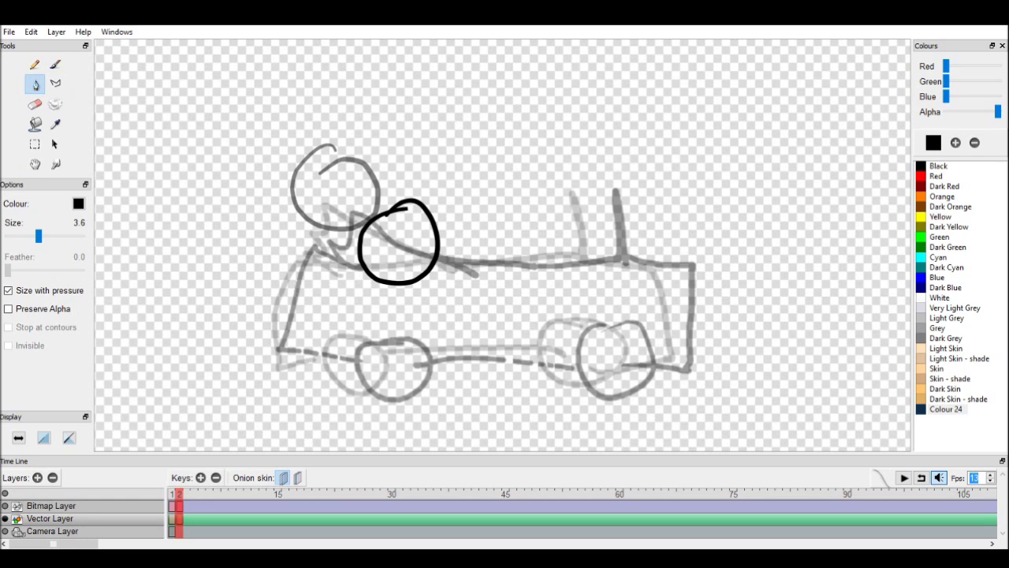
Choose Red and draw a zigzag stroke on the car's body in the Vector Layer at frame 2.
{"action": "left_click", "coordinate": [938, 176]}
{"action": "mouse_move", "coordinate": [440, 322]}
{"action": "left_mouse_down"}
{"action": "mouse_move", "coordinate": [459, 278]}
{"action": "mouse_move", "coordinate": [511, 298]}
{"action": "left_mouse_up"}
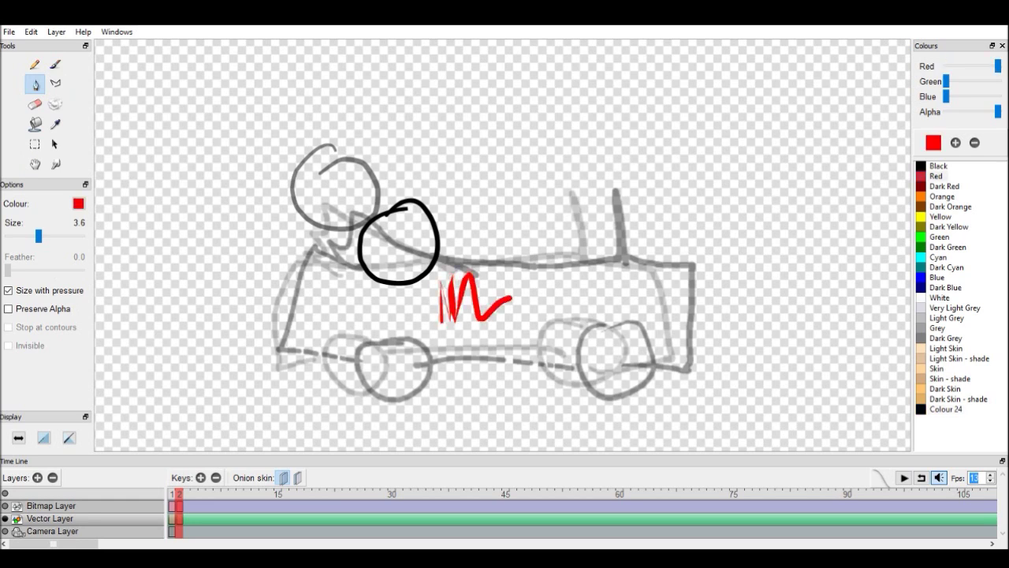
Zoom in on the red zigzag stroke at frame 2 and examine its vector edges up close.
{"action": "left_click", "coordinate": [35, 164]}
{"action": "left_click_drag", "start_coordinate": [473, 315], "coordinate": [470, 242]}
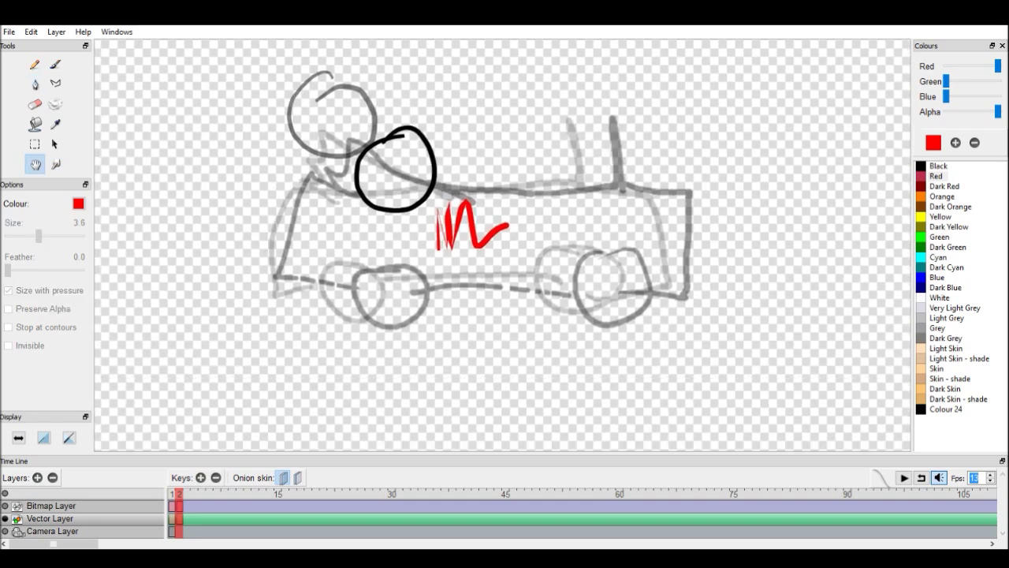
{"action": "scroll", "coordinate": [457, 230], "scroll_direction": "up", "scroll_amount": 10}
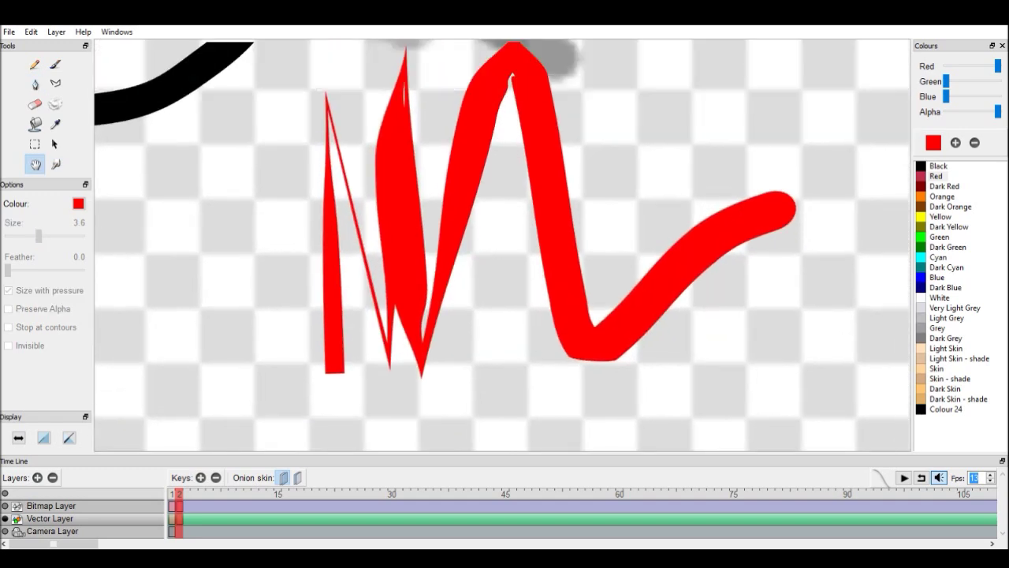
{"action": "left_click_drag", "start_coordinate": [473, 236], "coordinate": [474, 267]}
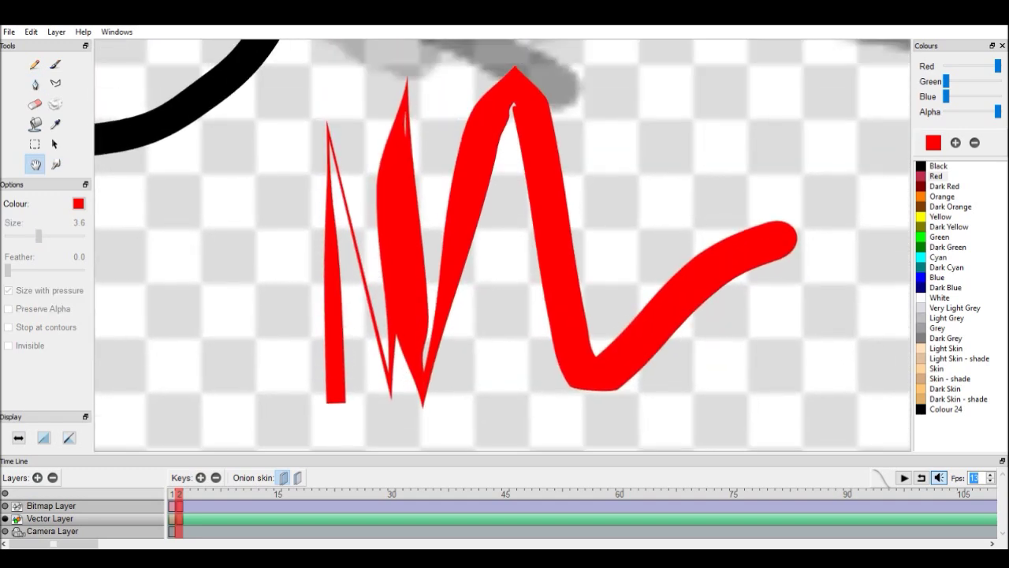
At frame 1, draw a thick red oval of size 19.1 over the car's body, fill it with Orange, and inspect it at several zoom levels.
{"action": "key", "text": "Up"}
{"action": "key", "text": "p"}
{"action": "mouse_move", "coordinate": [329, 135]}
{"action": "left_mouse_down"}
{"action": "mouse_move", "coordinate": [341, 406]}
{"action": "mouse_move", "coordinate": [556, 300]}
{"action": "mouse_move", "coordinate": [757, 430]}
{"action": "left_mouse_up"}
{"action": "key", "text": "h"}
{"action": "scroll", "coordinate": [503, 245], "scroll_direction": "down", "scroll_amount": 5}
{"action": "scroll", "coordinate": [503, 245], "scroll_direction": "up", "scroll_amount": 3}
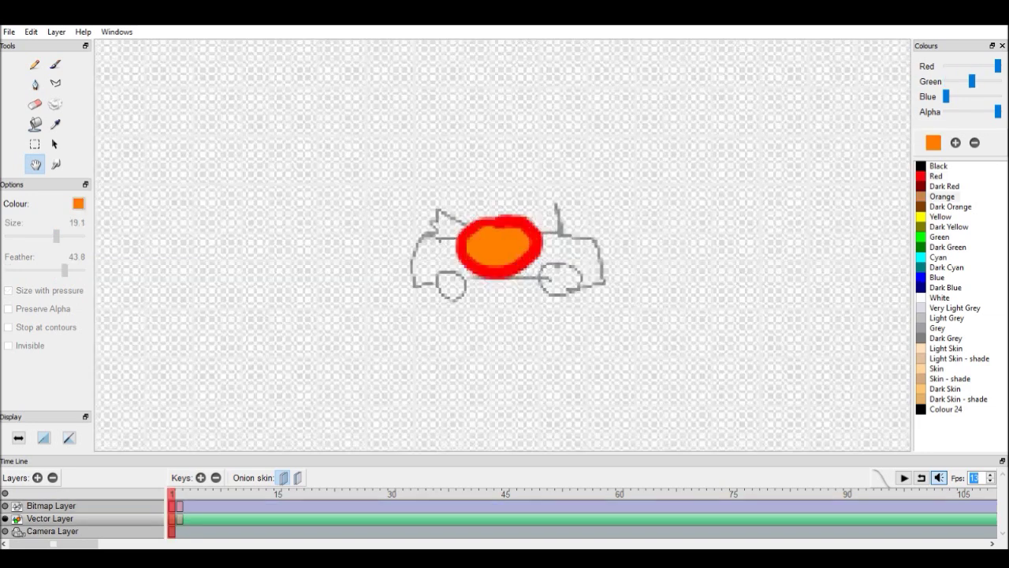
{"action": "scroll", "coordinate": [503, 245], "scroll_direction": "up", "scroll_amount": 4}
{"action": "scroll", "coordinate": [503, 246], "scroll_direction": "down", "scroll_amount": 2}
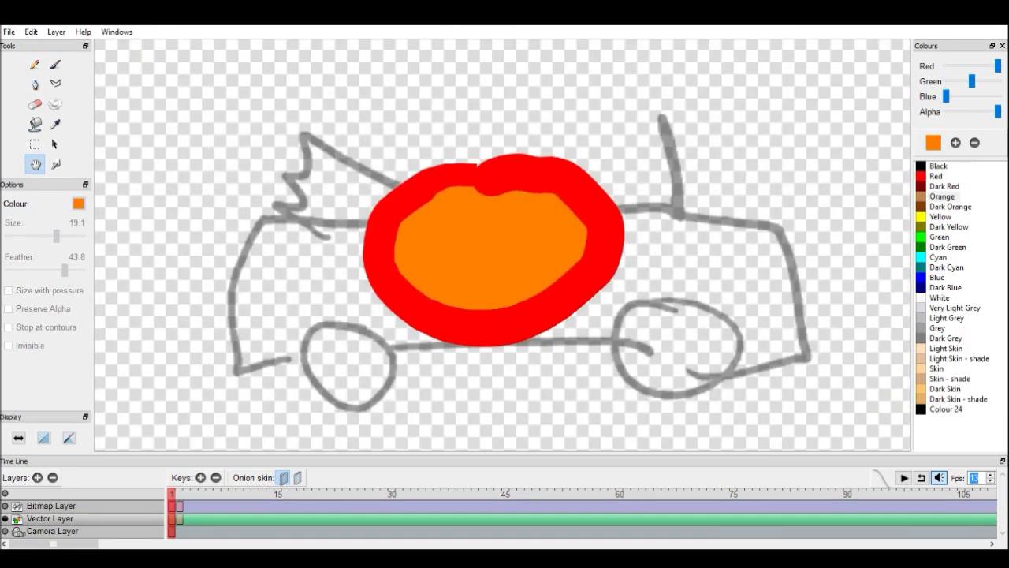
{"action": "left_click_drag", "start_coordinate": [504, 245], "coordinate": [459, 216]}
Undo the orange fill and the red oval at frame 1.
{"action": "left_click", "coordinate": [34, 83]}
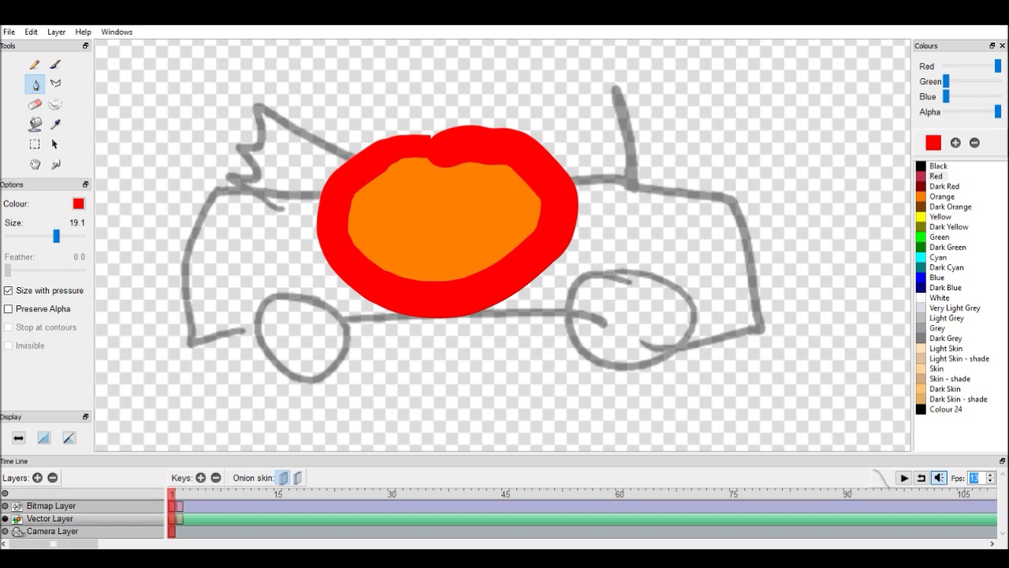
{"action": "key", "text": "ctrl+z"}
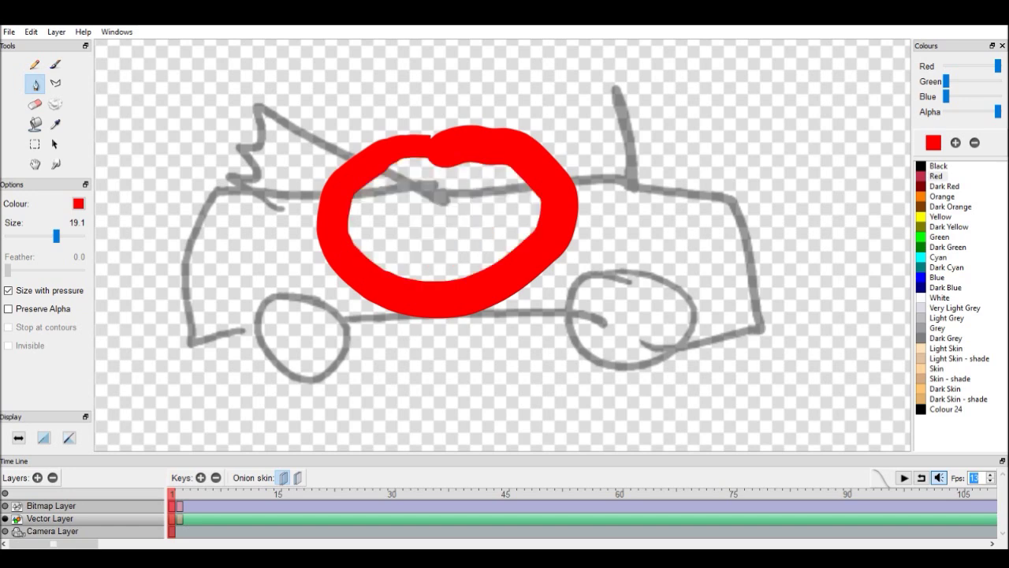
{"action": "key", "text": "ctrl+z"}
With the Pen tool in Red, draw three freehand strokes around the tiny car on the Vector Layer at frame 1.
{"action": "left_click", "coordinate": [35, 164]}
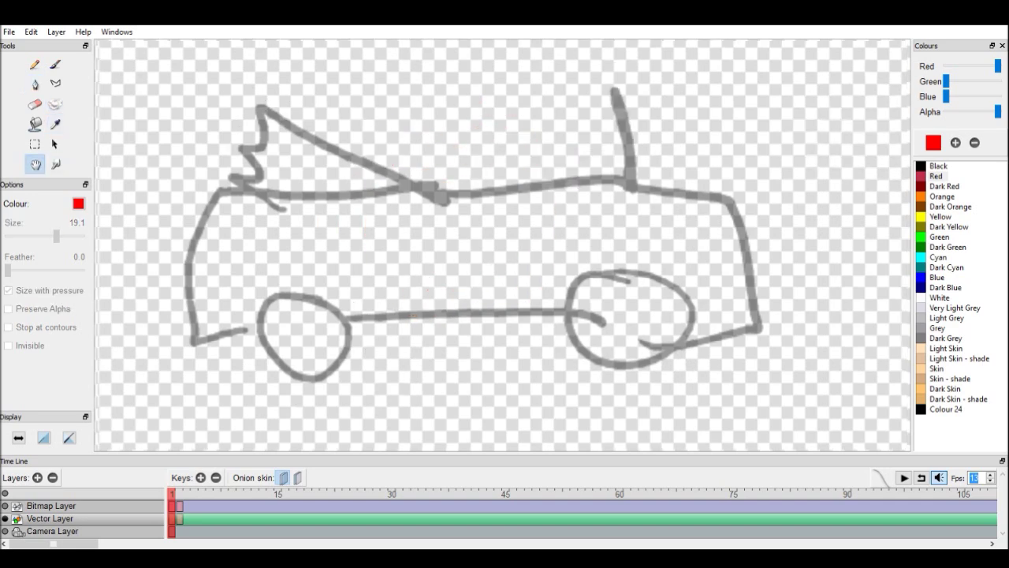
{"action": "scroll", "coordinate": [503, 245], "scroll_direction": "down", "scroll_amount": 10}
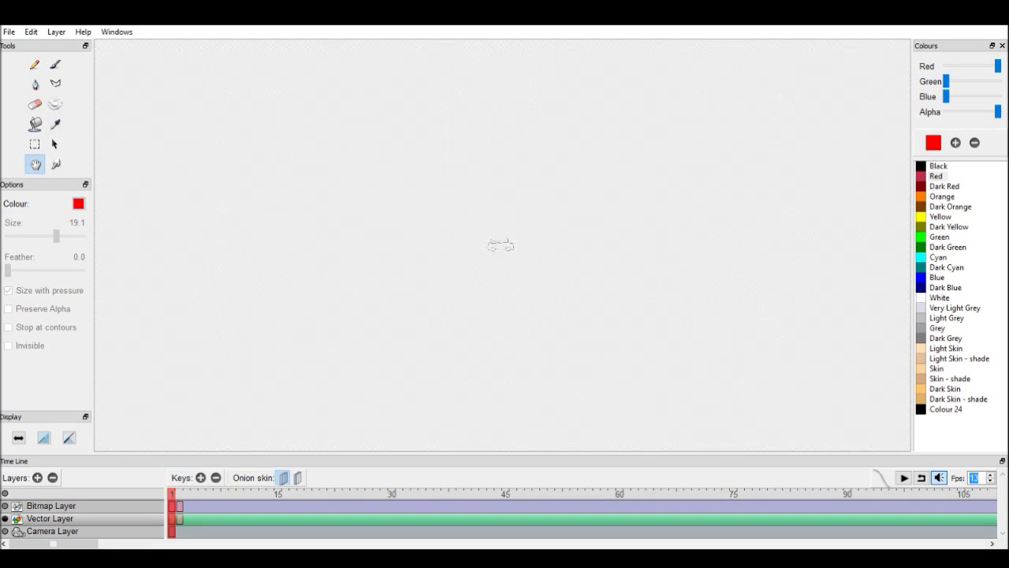
{"action": "left_click", "coordinate": [34, 84]}
{"action": "mouse_move", "coordinate": [481, 318]}
{"action": "left_mouse_down"}
{"action": "mouse_move", "coordinate": [420, 177]}
{"action": "mouse_move", "coordinate": [646, 144]}
{"action": "left_mouse_up"}
{"action": "left_click_drag", "start_coordinate": [401, 355], "coordinate": [666, 232]}
{"action": "mouse_move", "coordinate": [541, 389]}
{"action": "left_mouse_down"}
{"action": "mouse_move", "coordinate": [339, 339]}
{"action": "mouse_move", "coordinate": [352, 143]}
{"action": "left_mouse_up"}
Add five larger red freehand strokes, including a wave, a zigzag and a long diagonal, around the first scribbles.
{"action": "left_click", "coordinate": [35, 163]}
{"action": "key", "text": "ctrl+minus"}
{"action": "key", "text": "ctrl+minus"}
{"action": "left_click", "coordinate": [35, 84]}
{"action": "mouse_move", "coordinate": [297, 337]}
{"action": "left_mouse_down"}
{"action": "mouse_move", "coordinate": [375, 251]}
{"action": "mouse_move", "coordinate": [531, 140]}
{"action": "left_mouse_up"}
{"action": "left_click_drag", "start_coordinate": [509, 99], "coordinate": [611, 280]}
{"action": "left_click_drag", "start_coordinate": [450, 386], "coordinate": [698, 189]}
{"action": "left_click_drag", "start_coordinate": [369, 360], "coordinate": [536, 326]}
{"action": "mouse_move", "coordinate": [383, 209]}
{"action": "left_mouse_down"}
{"action": "mouse_move", "coordinate": [296, 189]}
{"action": "mouse_move", "coordinate": [441, 114]}
{"action": "mouse_move", "coordinate": [354, 253]}
{"action": "left_mouse_up"}
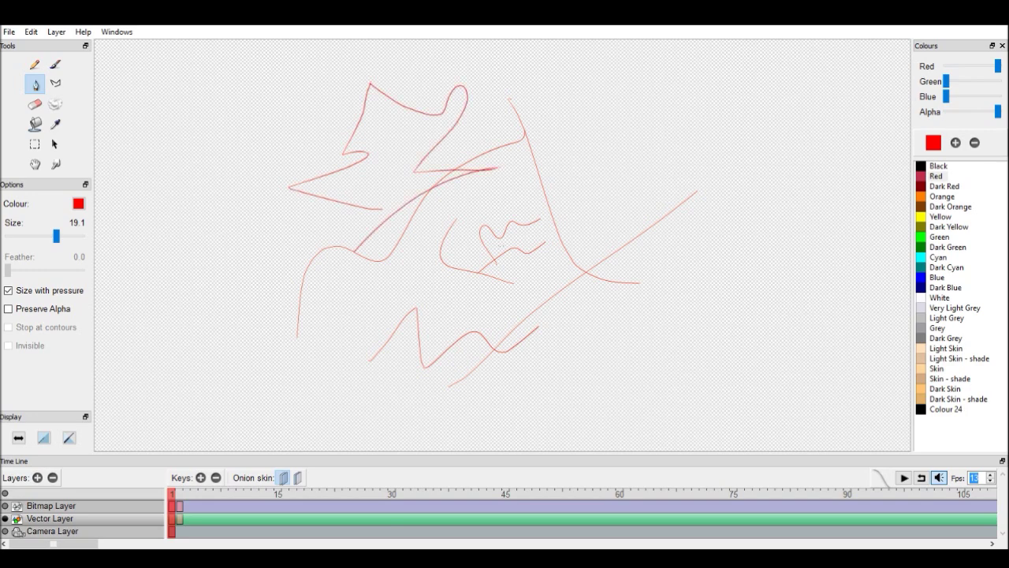
Draw two more red strokes extending across and beyond the existing scribbles on the Vector Layer.
{"action": "left_click", "coordinate": [35, 163]}
{"action": "scroll", "coordinate": [505, 245], "scroll_direction": "down", "scroll_amount": 5}
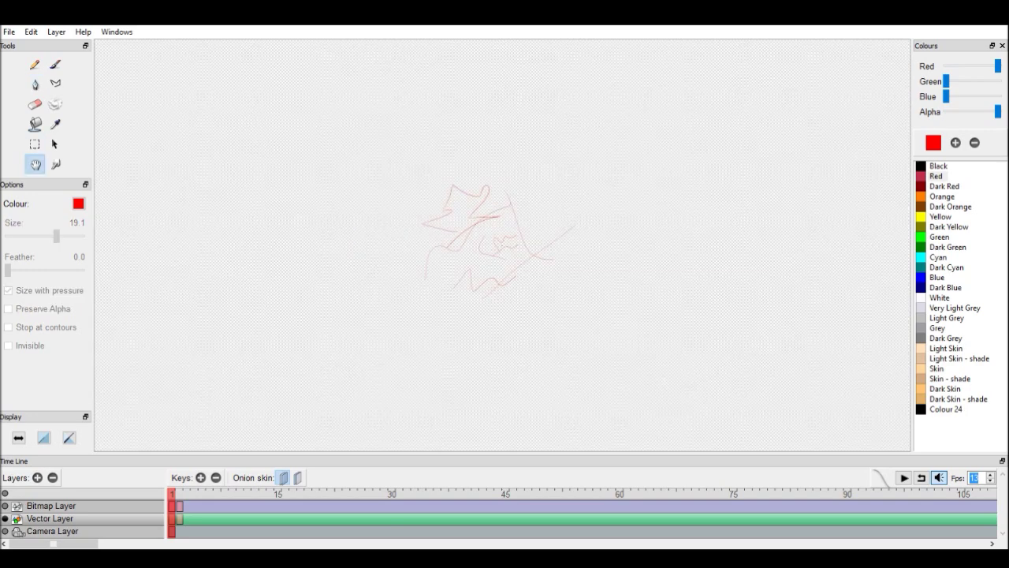
{"action": "left_click", "coordinate": [35, 85]}
{"action": "mouse_move", "coordinate": [450, 163]}
{"action": "left_mouse_down"}
{"action": "mouse_move", "coordinate": [600, 82]}
{"action": "mouse_move", "coordinate": [587, 268]}
{"action": "left_mouse_up"}
{"action": "left_click_drag", "start_coordinate": [568, 156], "coordinate": [519, 288]}
Draw a small red circle with crossing lines inside it near the tiny car in the middle of the scribbles.
{"action": "left_click", "coordinate": [35, 164]}
{"action": "scroll", "coordinate": [319, 113], "scroll_direction": "up", "scroll_amount": 5}
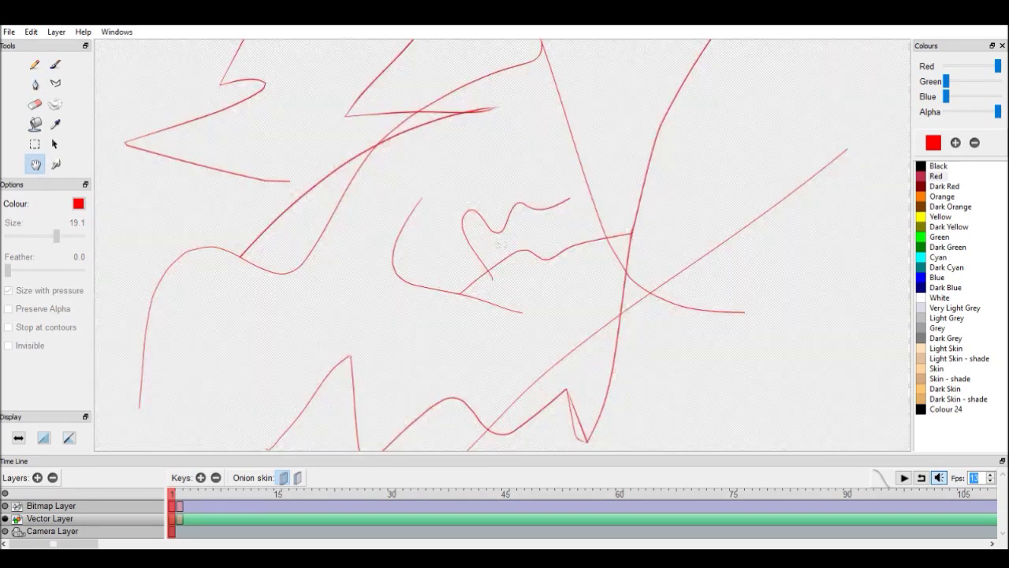
{"action": "scroll", "coordinate": [319, 113], "scroll_direction": "up", "scroll_amount": 1}
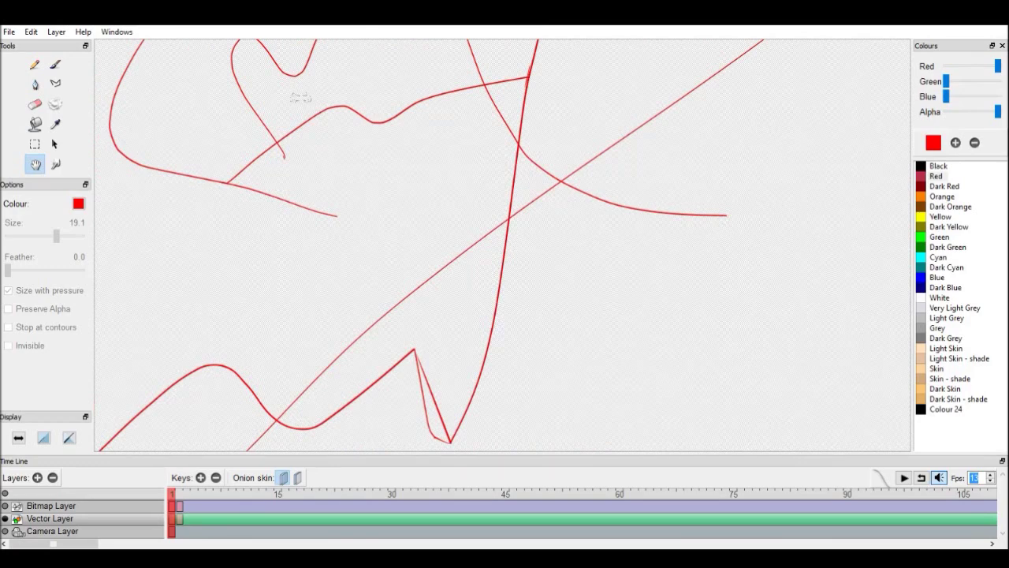
{"action": "scroll", "coordinate": [502, 244], "scroll_direction": "down", "scroll_amount": 4}
{"action": "key", "text": "p"}
{"action": "scroll", "coordinate": [502, 244], "scroll_direction": "up", "scroll_amount": 8}
{"action": "left_click_drag", "start_coordinate": [509, 168], "coordinate": [665, 179]}
{"action": "mouse_move", "coordinate": [570, 170]}
{"action": "left_mouse_down"}
{"action": "mouse_move", "coordinate": [558, 242]}
{"action": "mouse_move", "coordinate": [576, 122]}
{"action": "left_mouse_up"}
{"action": "left_click_drag", "start_coordinate": [495, 239], "coordinate": [678, 130]}
Examine the red vector strokes at very high and very low magnification.
{"action": "key", "text": "h"}
{"action": "scroll", "coordinate": [451, 362], "scroll_direction": "down", "scroll_amount": 5}
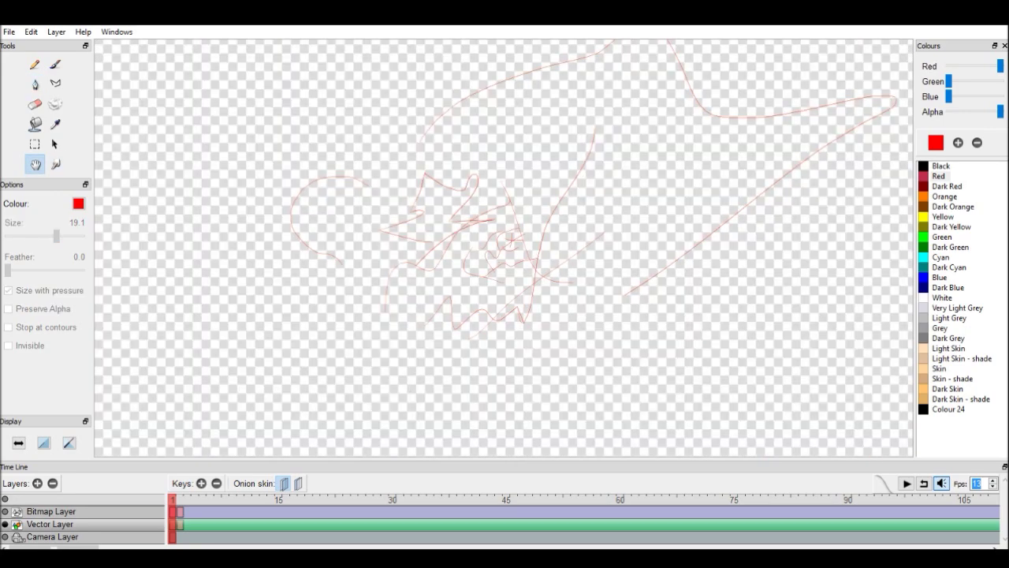
{"action": "scroll", "coordinate": [503, 248], "scroll_direction": "up", "scroll_amount": 10}
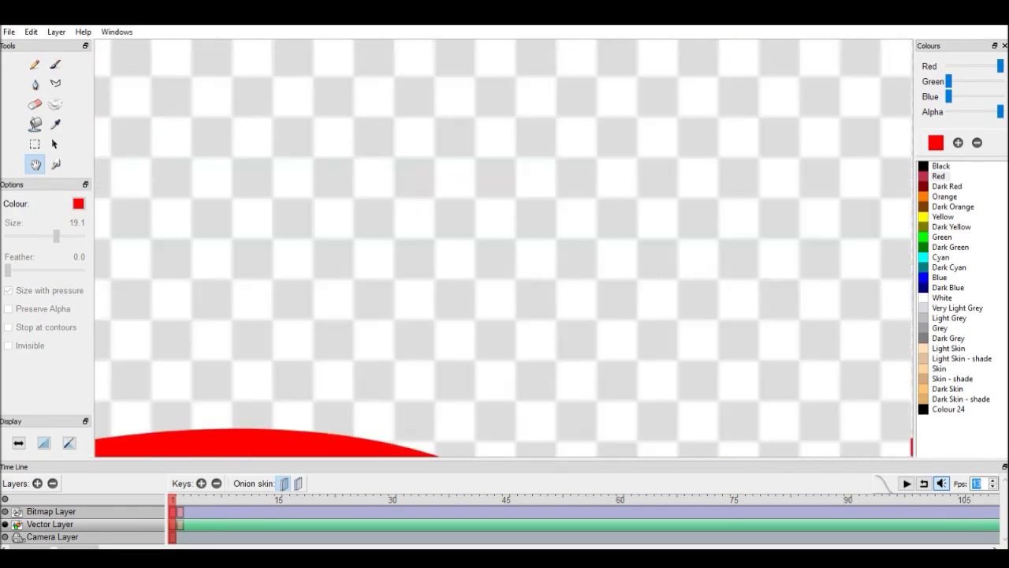
{"action": "scroll", "coordinate": [503, 248], "scroll_direction": "up", "scroll_amount": 5}
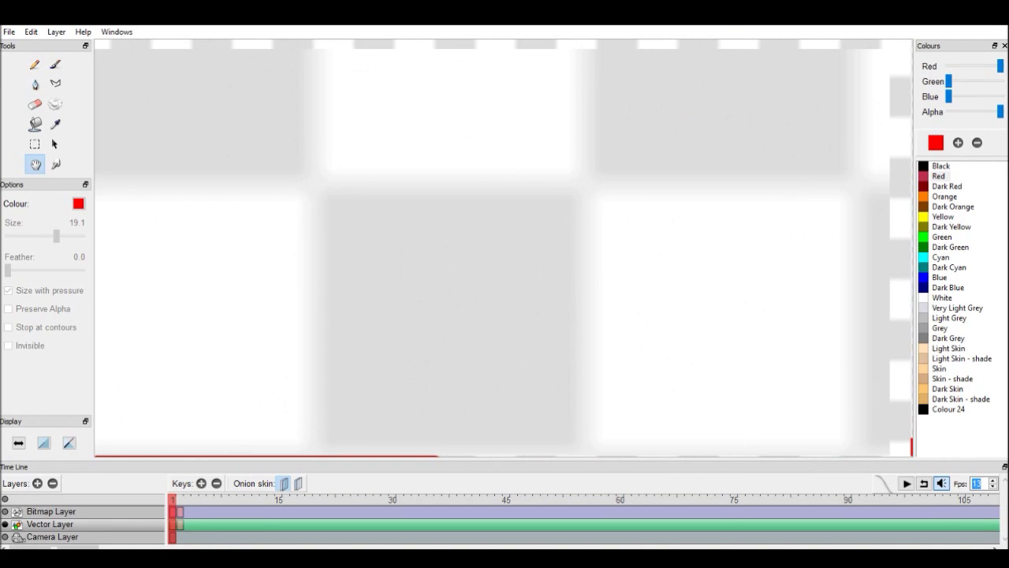
{"action": "scroll", "coordinate": [503, 248], "scroll_direction": "up", "scroll_amount": 2}
{"action": "scroll", "coordinate": [503, 249], "scroll_direction": "down", "scroll_amount": 12}
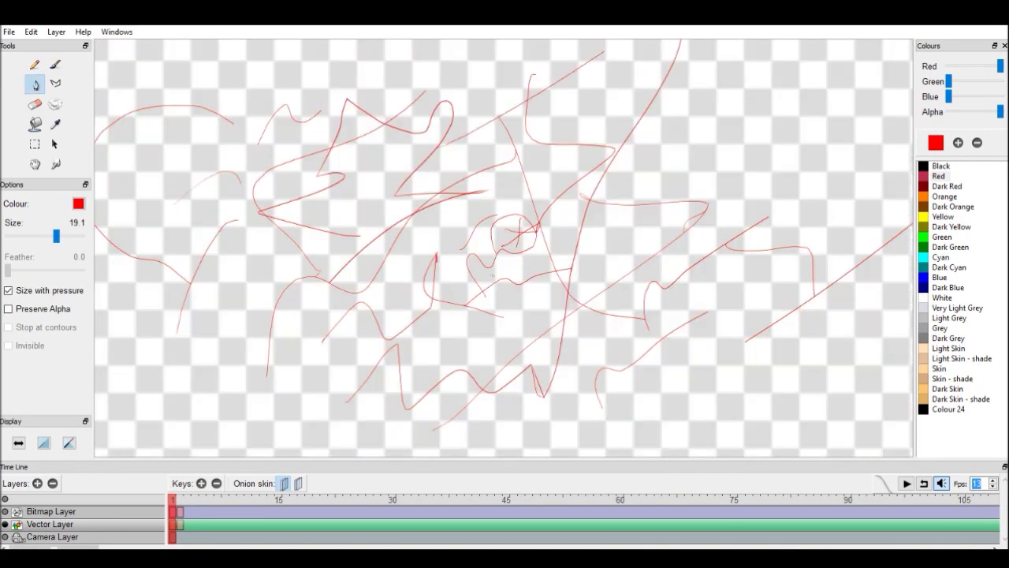
Undo the last red strokes beside the large arc, and select and delete the remaining drawing.
{"action": "key", "text": "h"}
{"action": "left_click_drag", "start_coordinate": [505, 316], "coordinate": [529, 245]}
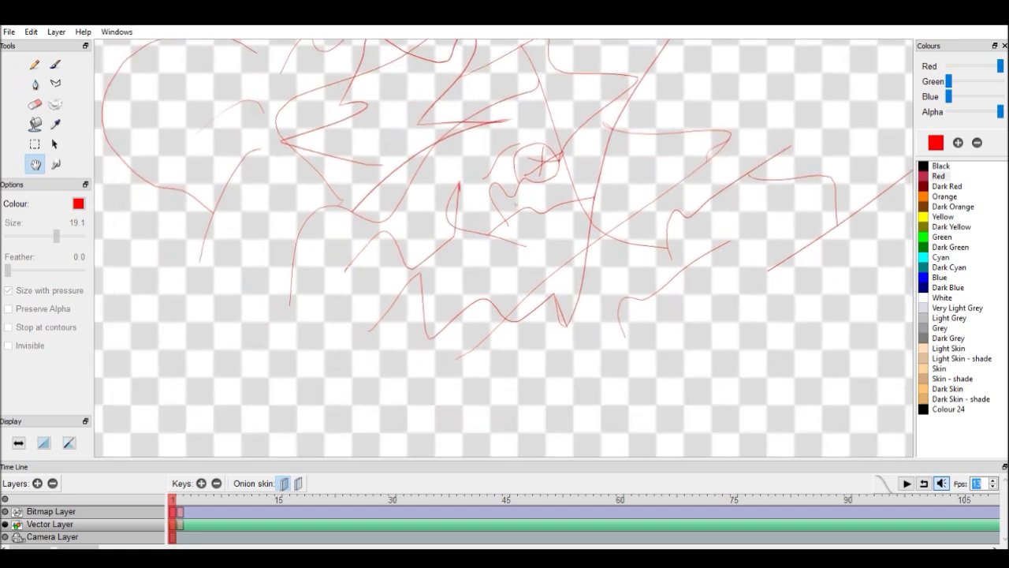
{"action": "key", "text": "ctrl+z"}
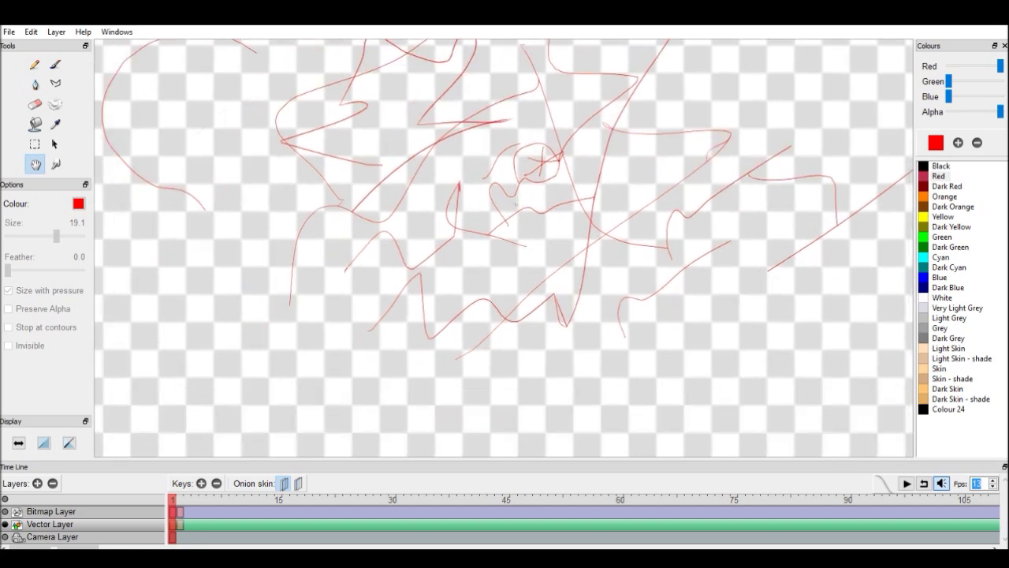
{"action": "key", "text": "ctrl+a"}
{"action": "key", "text": "Delete"}
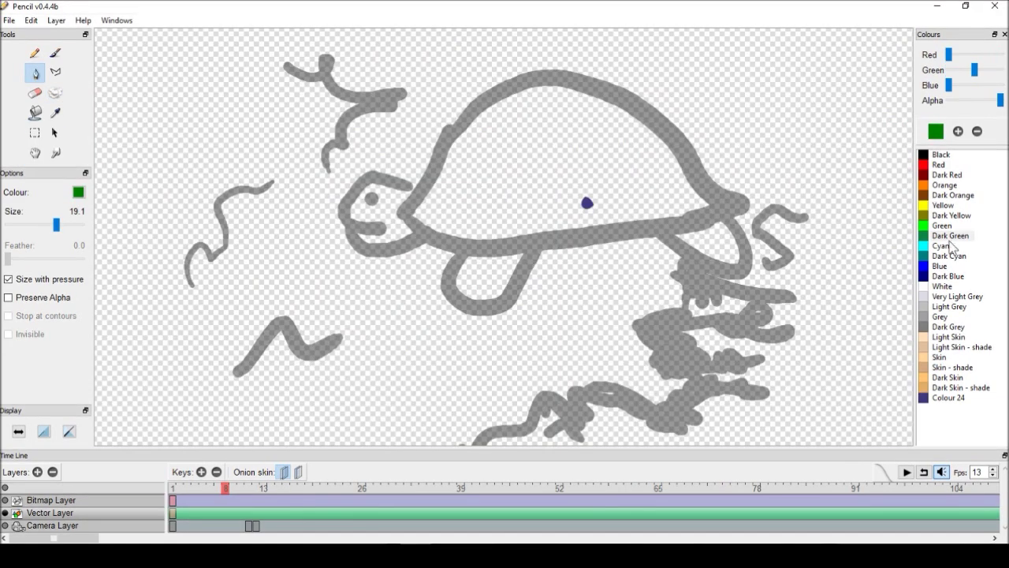
Choose Light Skin, switch the colour to Red, and set its green component to 0.
{"action": "left_click", "coordinate": [936, 336]}
{"action": "left_click", "coordinate": [939, 165]}
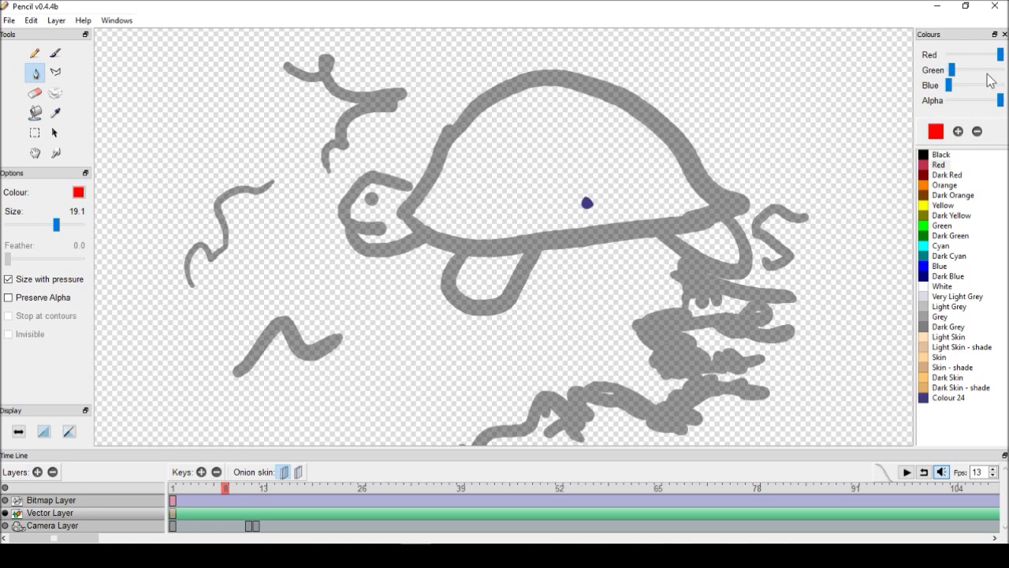
{"action": "mouse_move", "coordinate": [954, 70]}
{"action": "left_mouse_down"}
{"action": "mouse_move", "coordinate": [966, 70]}
{"action": "mouse_move", "coordinate": [939, 76]}
{"action": "left_mouse_up"}
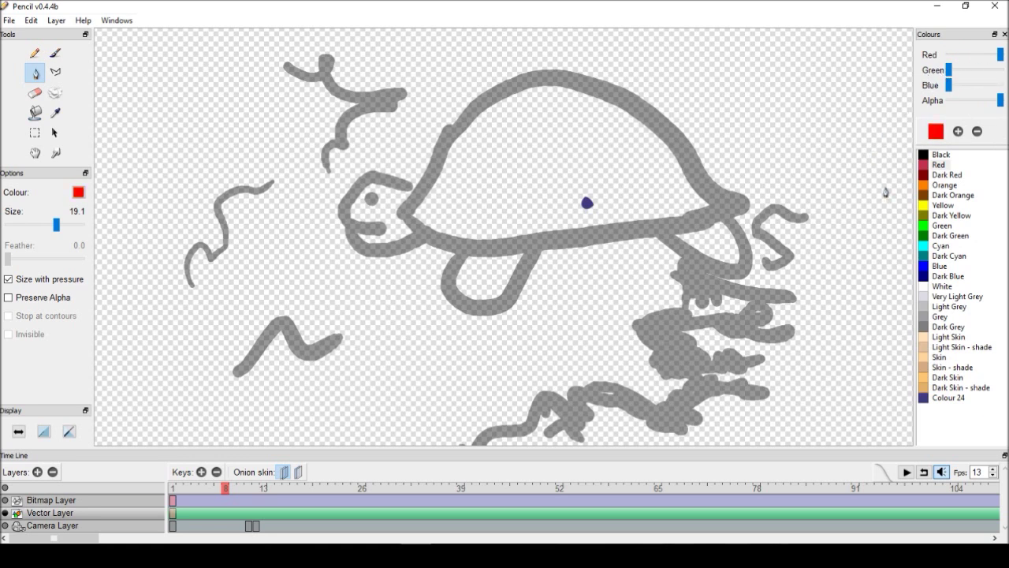
Add a light blue with Red 174, Green 220 and Blue 255 to the custom colours and the palette.
{"action": "left_click", "coordinate": [958, 131]}
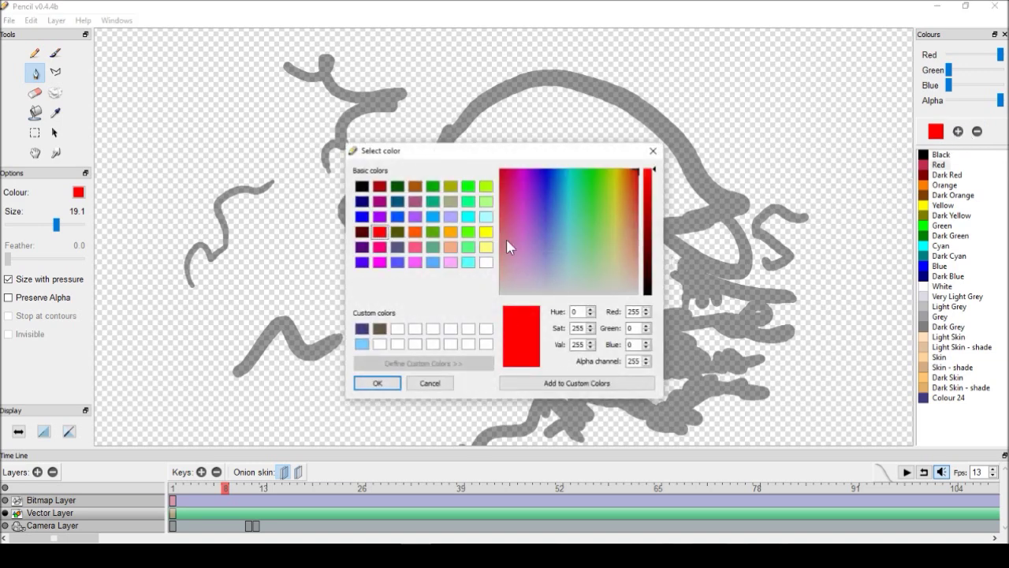
{"action": "left_click_drag", "start_coordinate": [576, 228], "coordinate": [557, 254]}
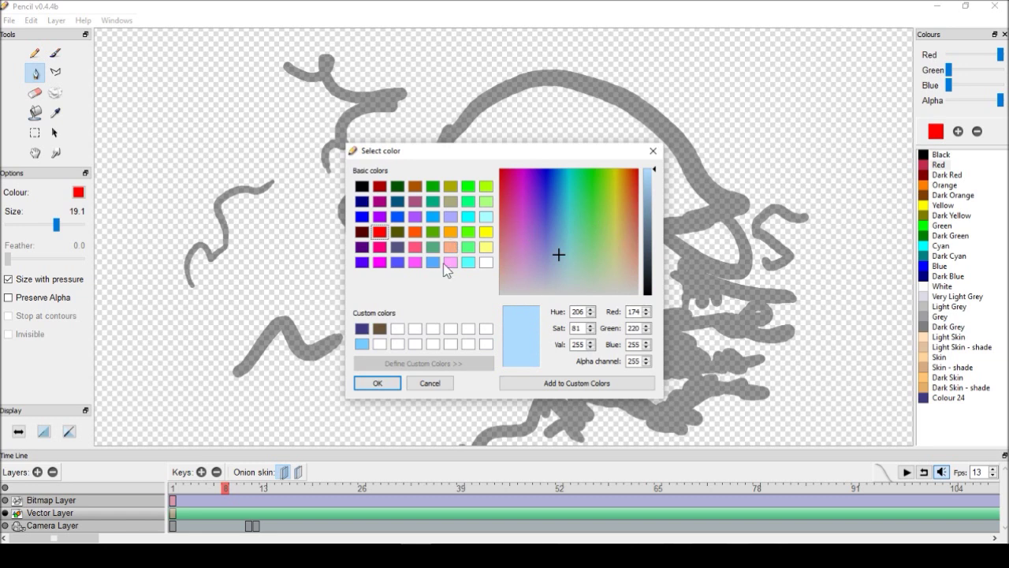
{"action": "left_click", "coordinate": [530, 385]}
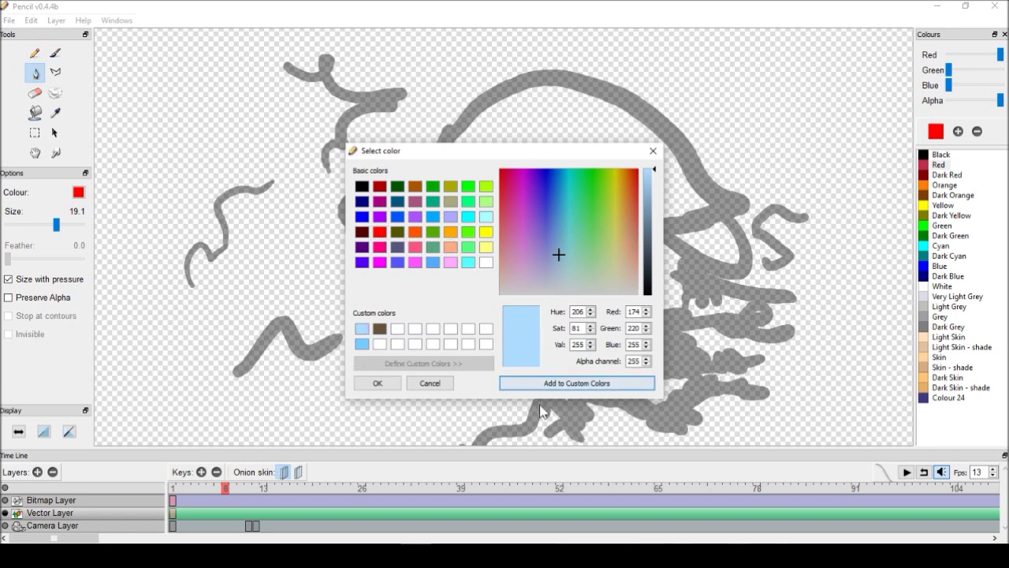
{"action": "left_click", "coordinate": [378, 384]}
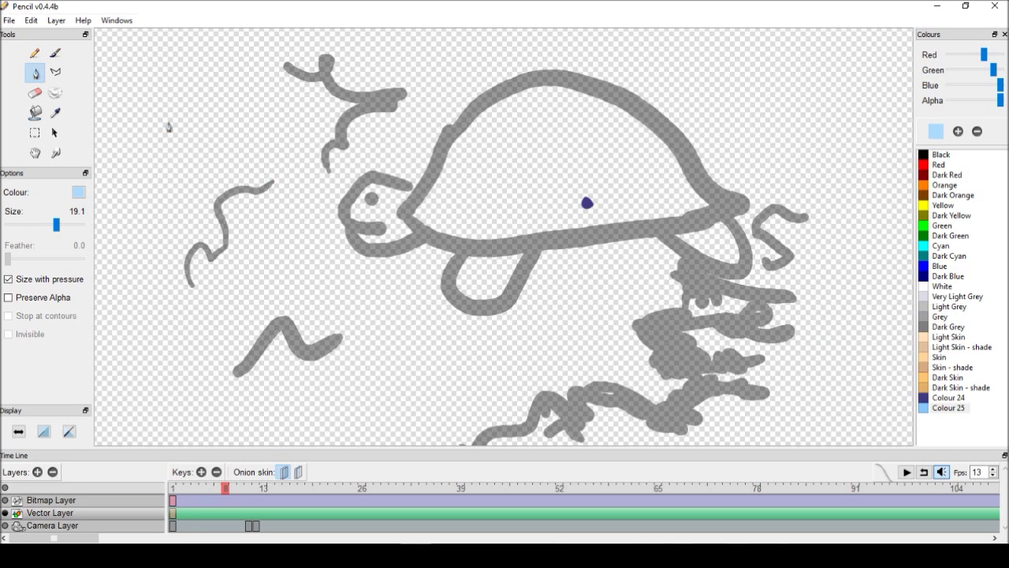
Look at the available export formats, such as image sequence, movie and palette, and close the list.
{"action": "left_click", "coordinate": [10, 20]}
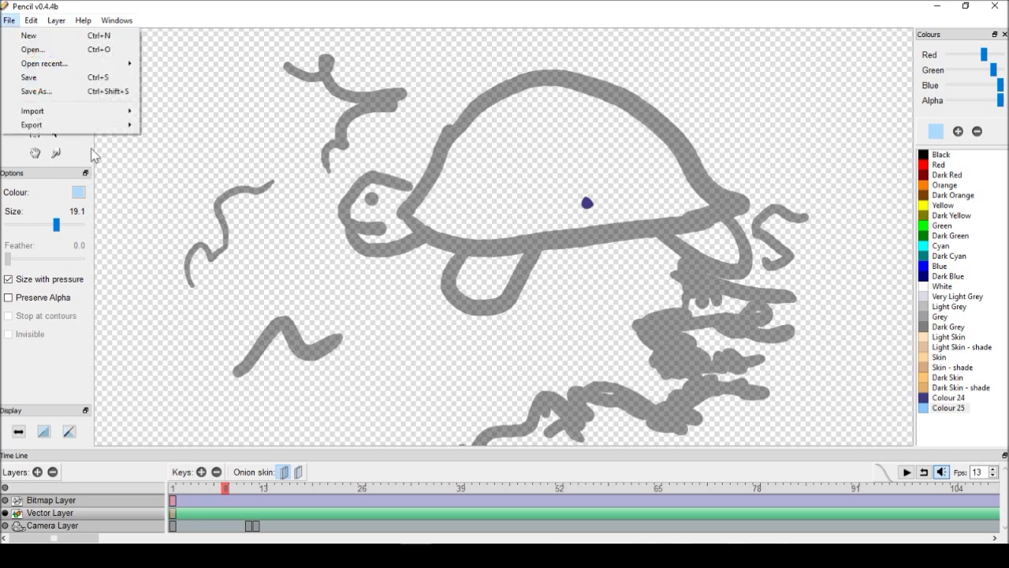
{"action": "mouse_move", "coordinate": [53, 130]}
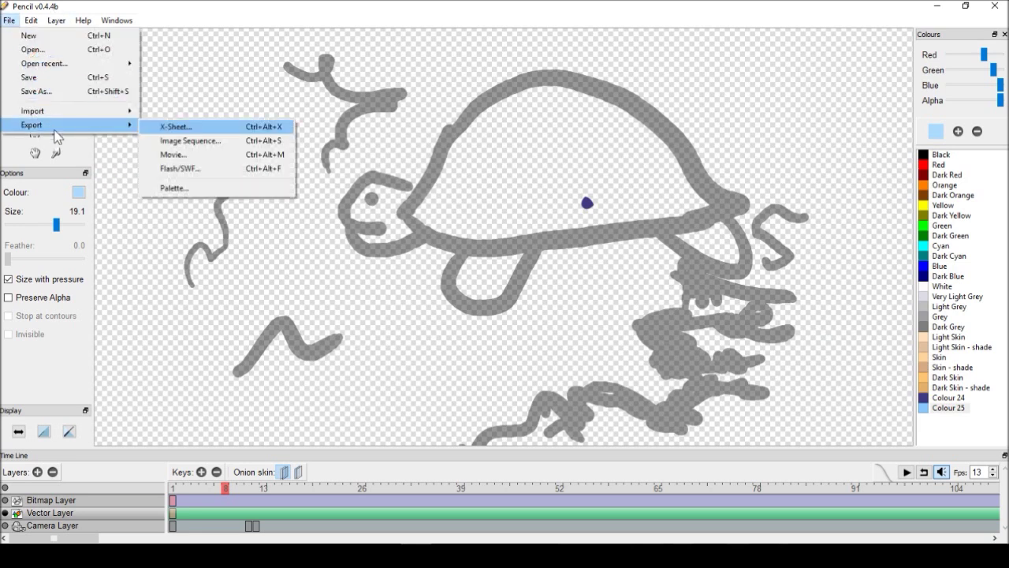
{"action": "left_click", "coordinate": [282, 272]}
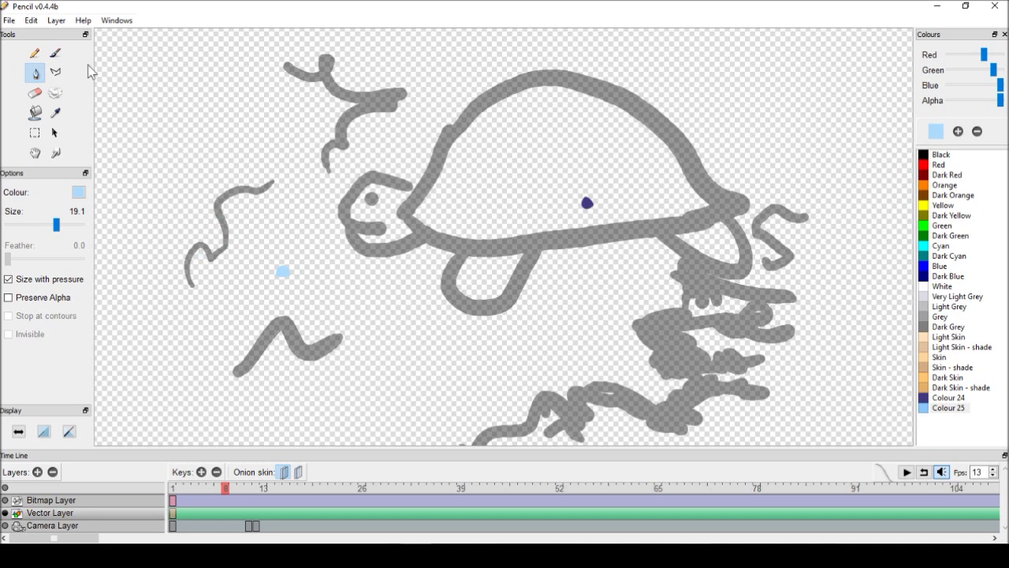
Open the preferences and lower the window opacity to about the middle of its range.
{"action": "left_click", "coordinate": [33, 21]}
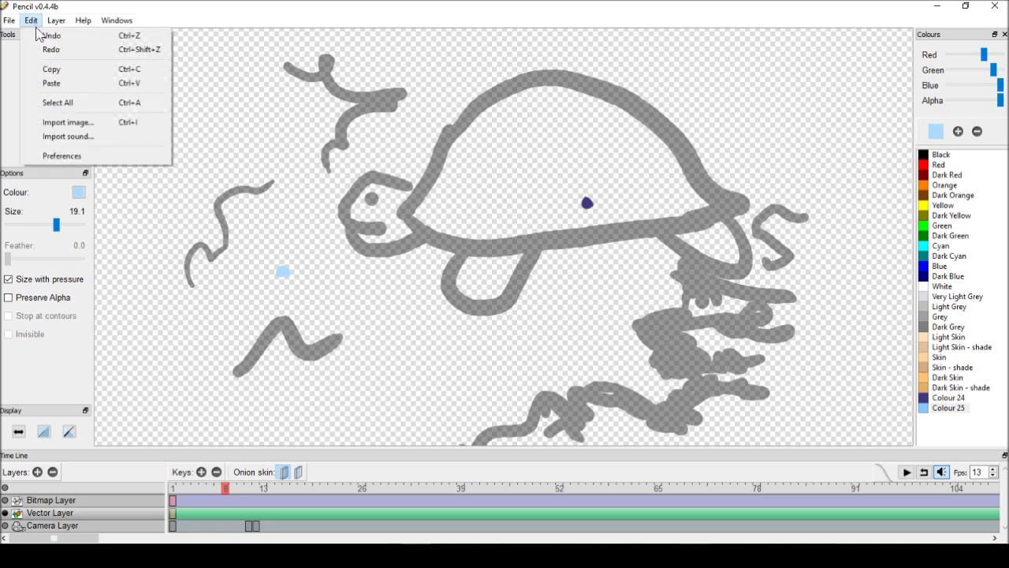
{"action": "left_click", "coordinate": [85, 161]}
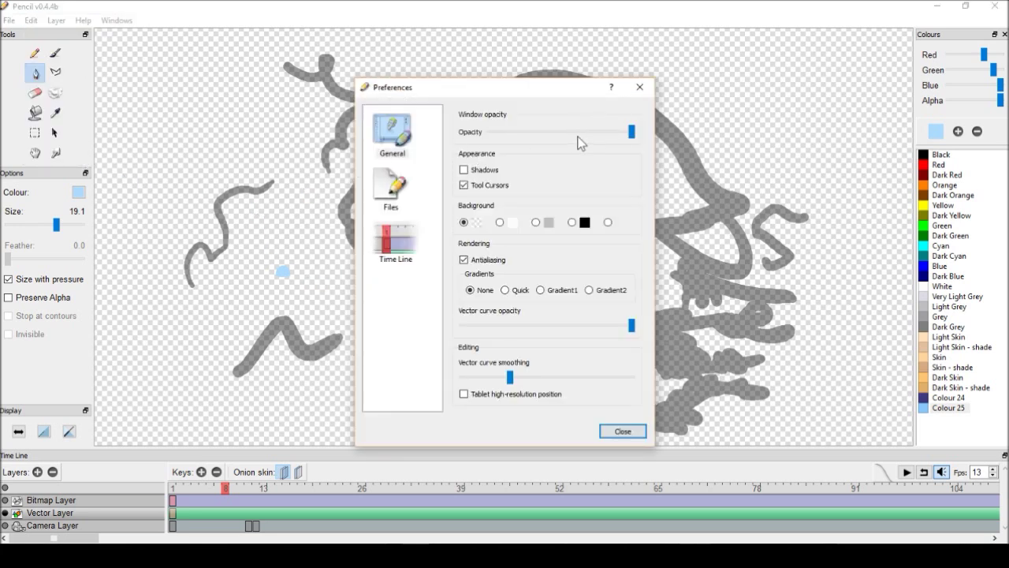
{"action": "mouse_move", "coordinate": [631, 134]}
{"action": "left_mouse_down"}
{"action": "mouse_move", "coordinate": [529, 139]}
{"action": "mouse_move", "coordinate": [563, 139]}
{"action": "left_mouse_up"}
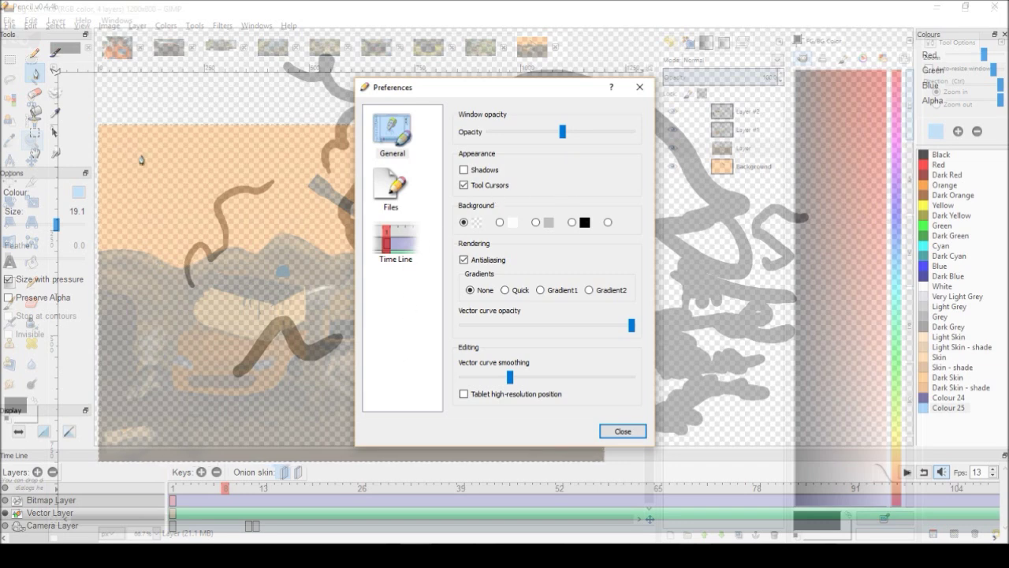
Draw a wavy light blue stroke from the canvas edge to the turtle's head and a short one inside the shell.
{"action": "mouse_move", "coordinate": [96, 259]}
{"action": "left_mouse_down"}
{"action": "mouse_move", "coordinate": [183, 264]}
{"action": "mouse_move", "coordinate": [259, 241]}
{"action": "mouse_move", "coordinate": [347, 267]}
{"action": "mouse_move", "coordinate": [342, 260]}
{"action": "mouse_move", "coordinate": [406, 246]}
{"action": "left_mouse_up"}
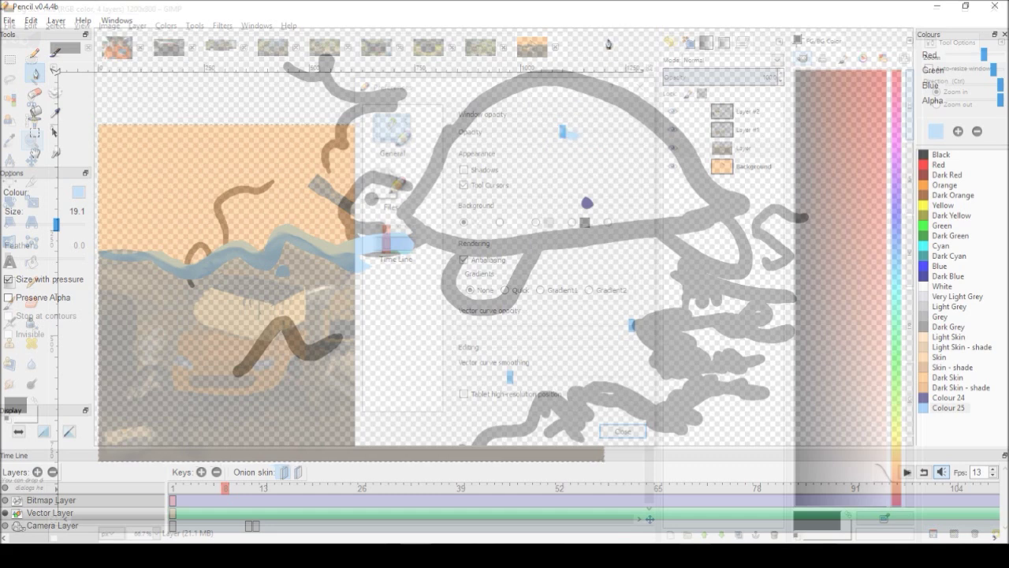
{"action": "left_click_drag", "start_coordinate": [561, 134], "coordinate": [592, 136]}
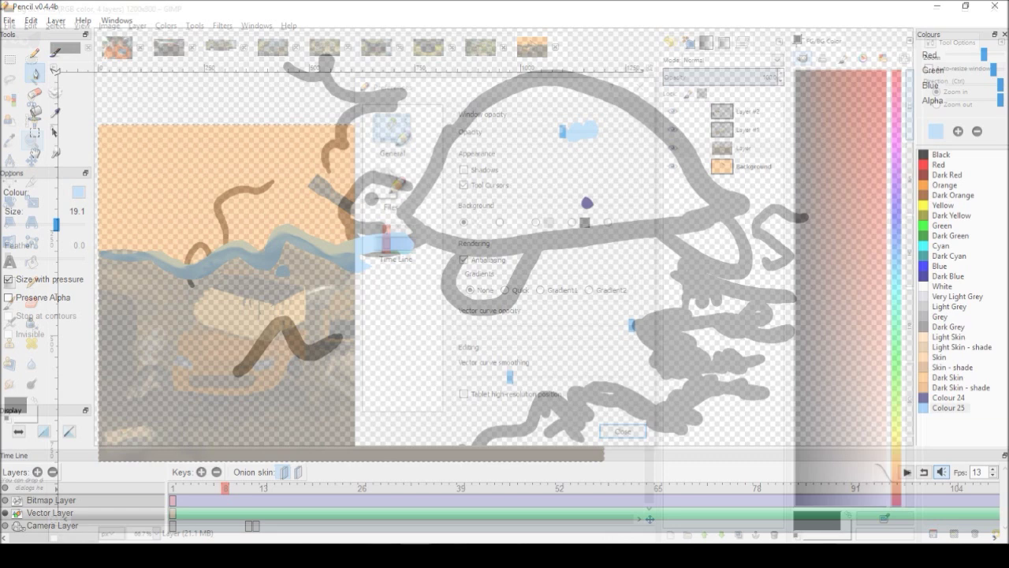
Return to the preferences and raise the window opacity to its maximum.
{"action": "left_click", "coordinate": [417, 555]}
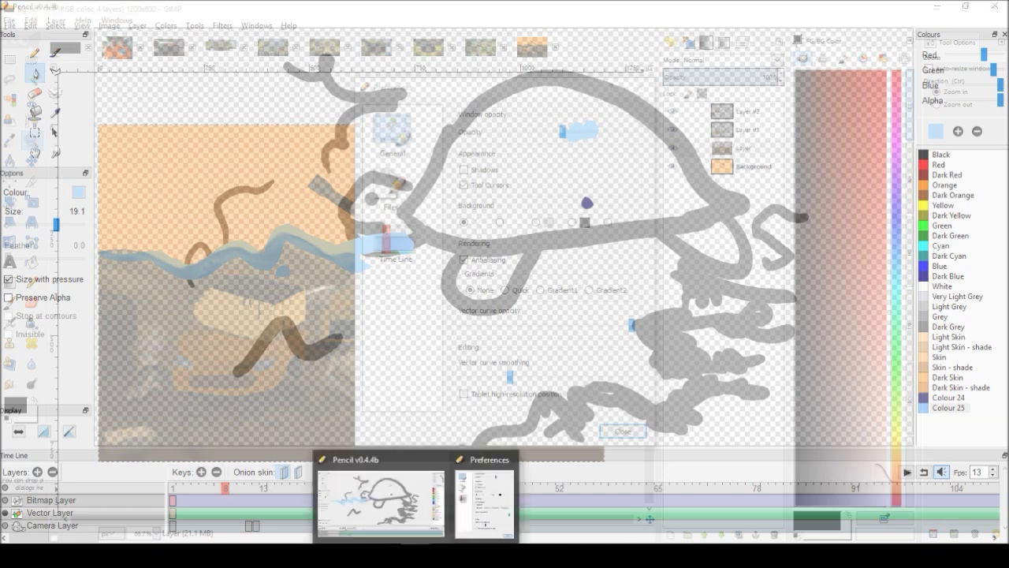
{"action": "left_click", "coordinate": [484, 505]}
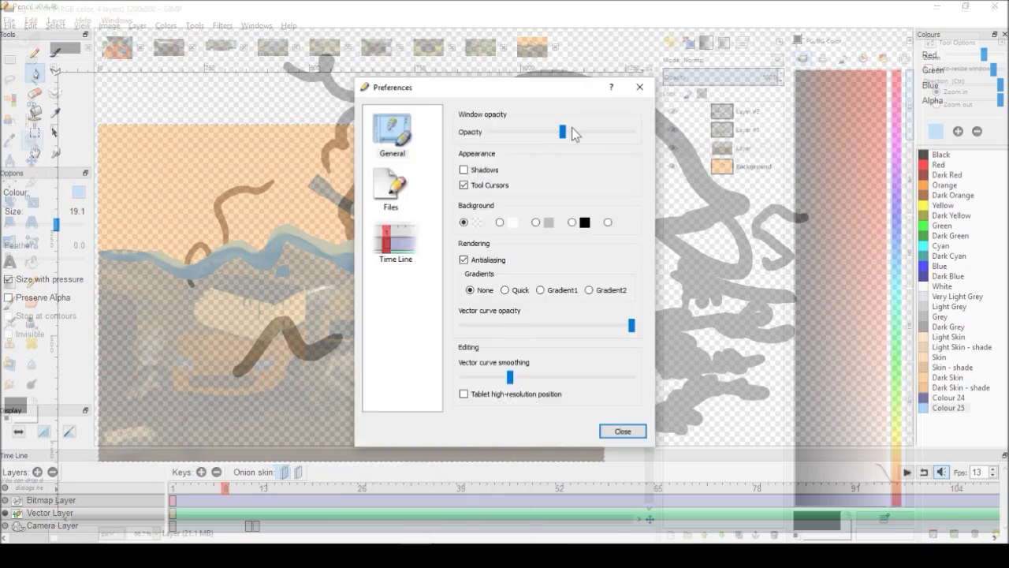
{"action": "mouse_move", "coordinate": [572, 132]}
{"action": "left_mouse_down"}
{"action": "mouse_move", "coordinate": [624, 138]}
{"action": "mouse_move", "coordinate": [646, 176]}
{"action": "left_mouse_up"}
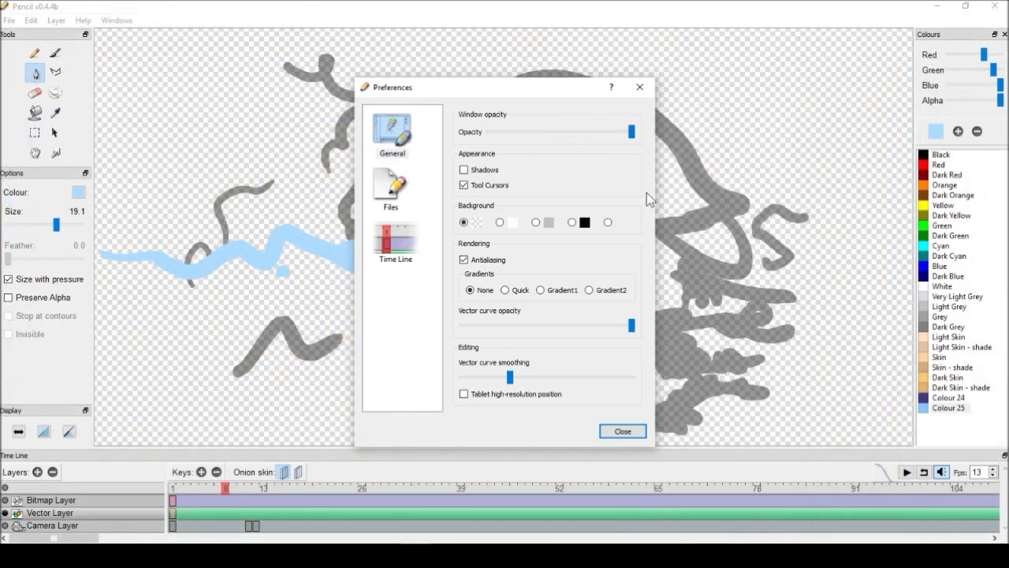
Try the white background and toggle the shadows and tool cursors options, restoring each original setting.
{"action": "left_click", "coordinate": [504, 224]}
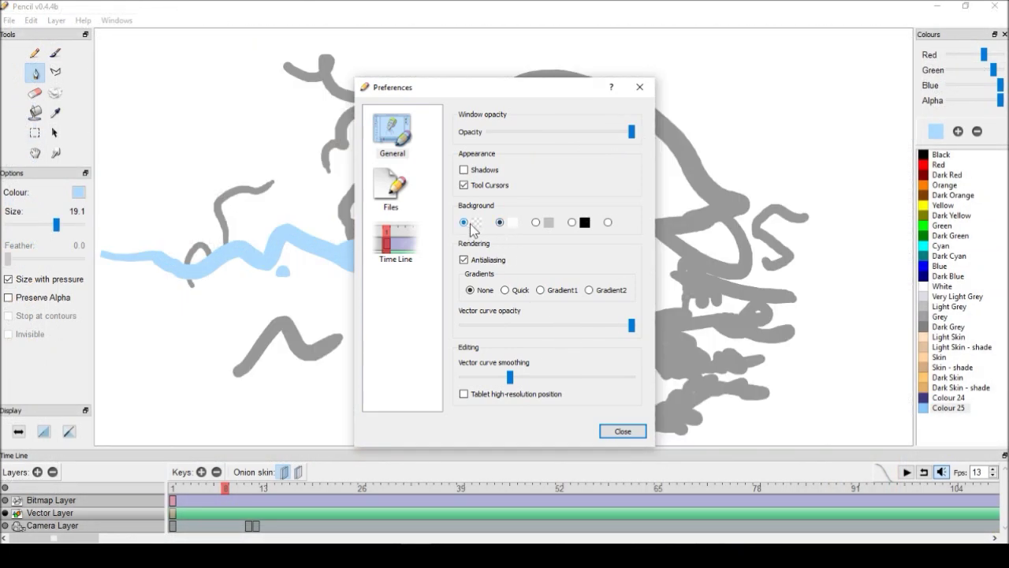
{"action": "left_click", "coordinate": [464, 222]}
{"action": "left_click", "coordinate": [464, 170]}
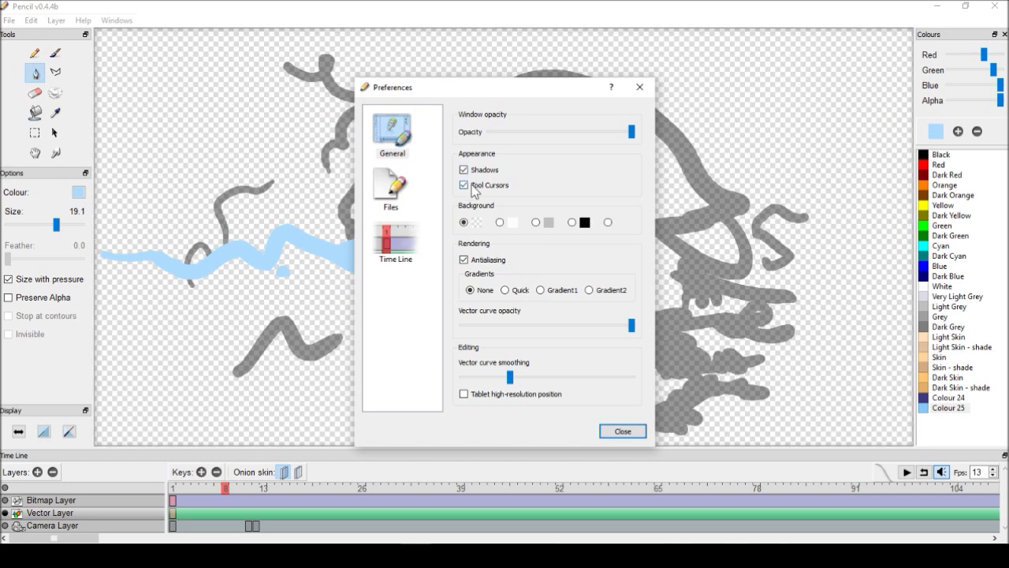
{"action": "left_click", "coordinate": [464, 169]}
{"action": "left_click", "coordinate": [464, 185]}
{"action": "left_click", "coordinate": [463, 186]}
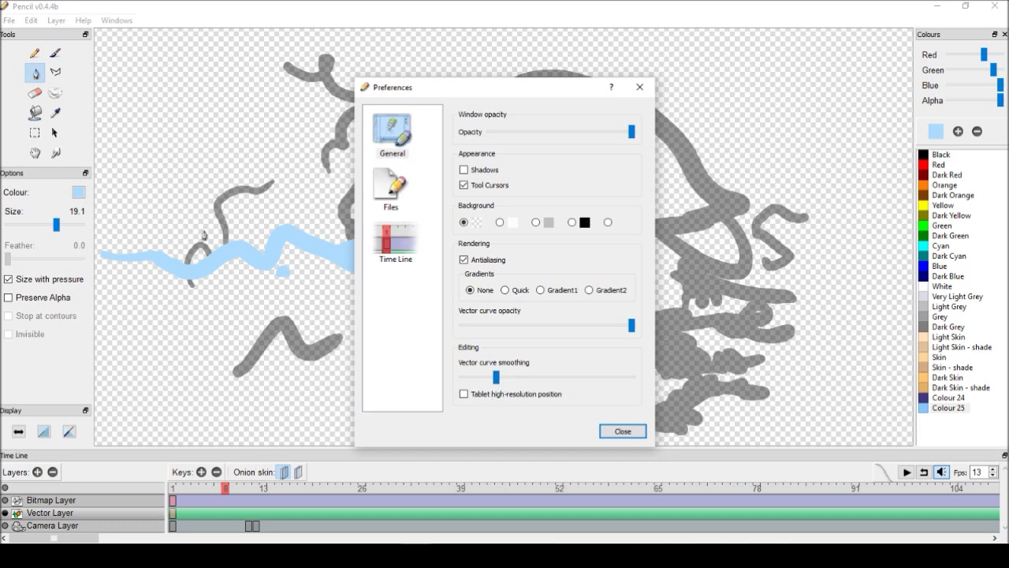
Turn off size with pressure for the pen, choose Black from the palette, and bring the preferences back up.
{"action": "left_click", "coordinate": [9, 279]}
{"action": "left_click", "coordinate": [935, 155]}
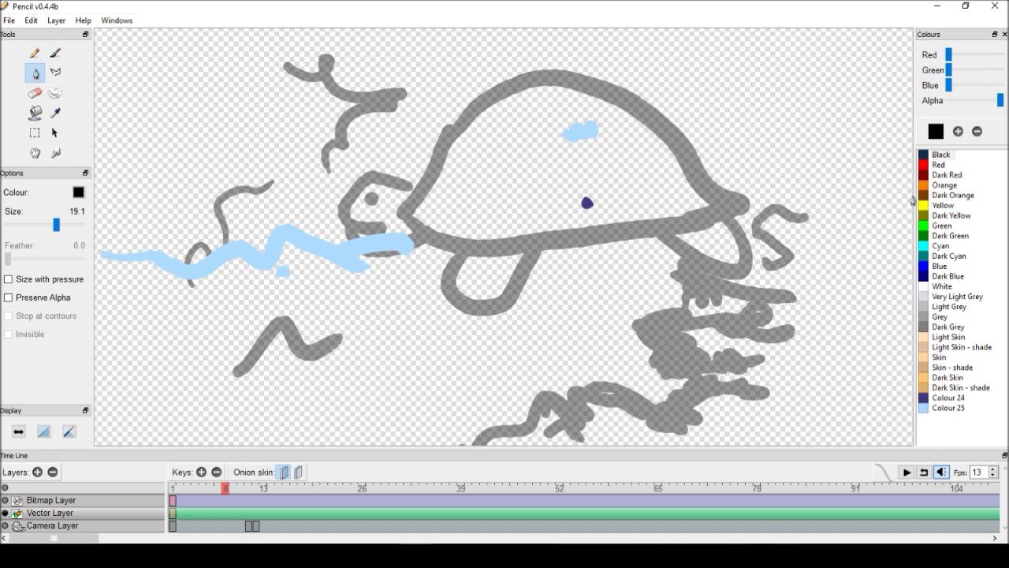
{"action": "left_click", "coordinate": [416, 555]}
{"action": "left_click", "coordinate": [473, 517]}
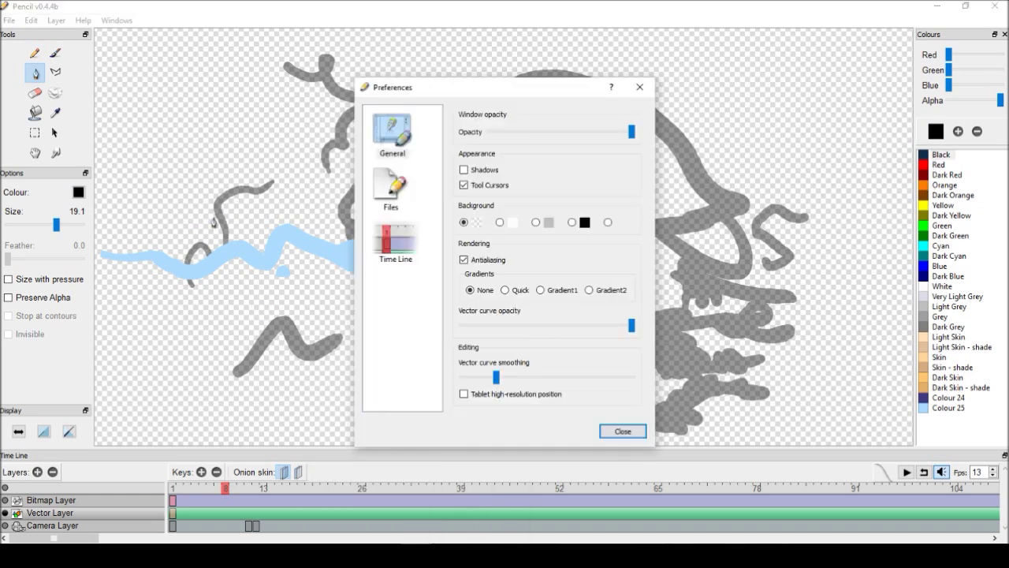
Draw four black test strokes over and around the turtle, some curved and some zigzag.
{"action": "left_click", "coordinate": [186, 225]}
{"action": "mouse_move", "coordinate": [160, 226]}
{"action": "left_mouse_down"}
{"action": "mouse_move", "coordinate": [200, 153]}
{"action": "mouse_move", "coordinate": [293, 150]}
{"action": "left_mouse_up"}
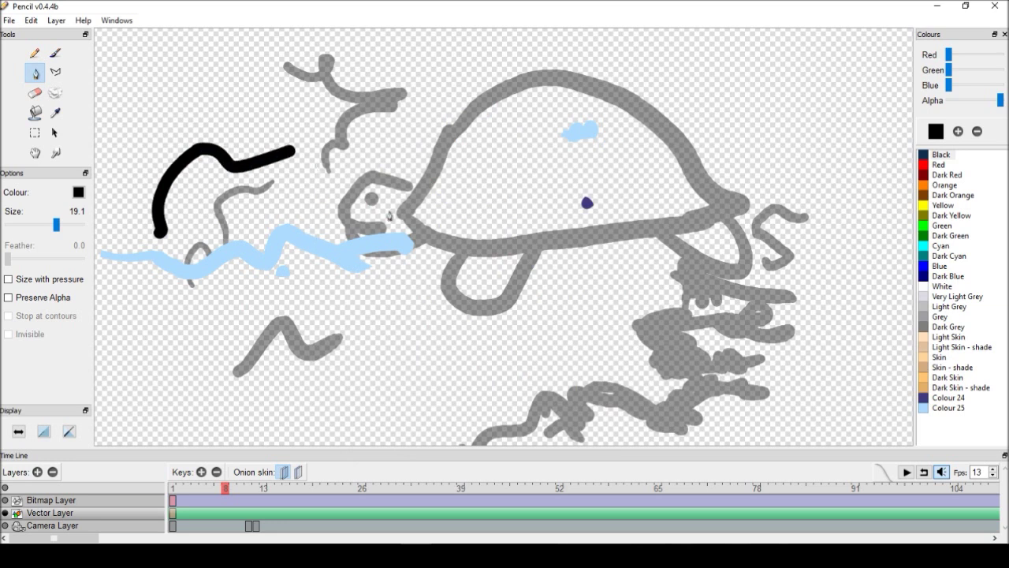
{"action": "left_click_drag", "start_coordinate": [401, 193], "coordinate": [592, 174]}
{"action": "mouse_move", "coordinate": [635, 272]}
{"action": "left_mouse_down"}
{"action": "mouse_move", "coordinate": [709, 197]}
{"action": "mouse_move", "coordinate": [749, 183]}
{"action": "left_mouse_up"}
{"action": "mouse_move", "coordinate": [490, 337]}
{"action": "left_mouse_down"}
{"action": "mouse_move", "coordinate": [496, 274]}
{"action": "mouse_move", "coordinate": [543, 288]}
{"action": "mouse_move", "coordinate": [599, 280]}
{"action": "left_mouse_up"}
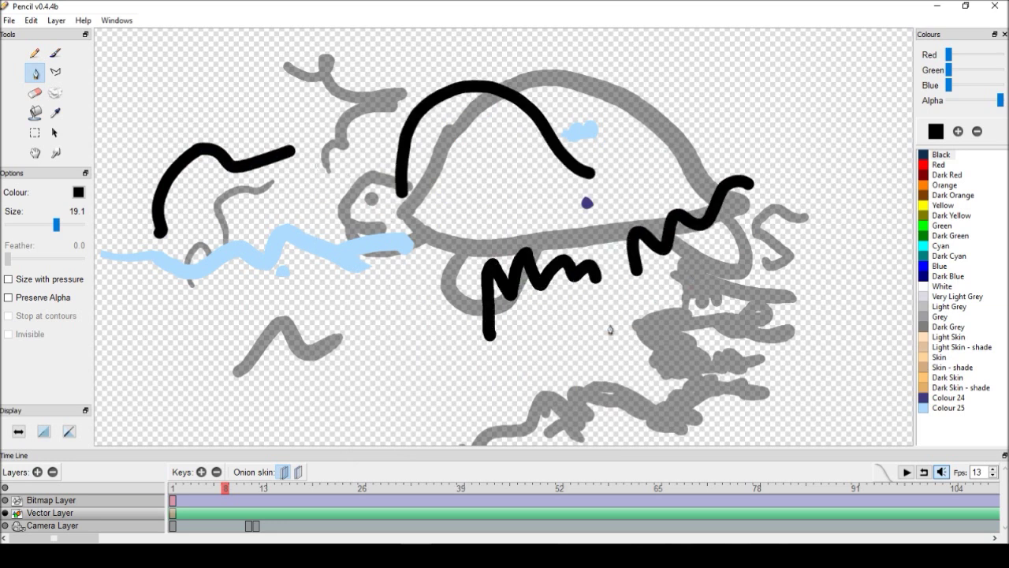
Raise the vector curve smoothing to its maximum in the preferences and close them.
{"action": "mouse_move", "coordinate": [441, 552]}
{"action": "left_click", "coordinate": [482, 497]}
{"action": "left_click_drag", "start_coordinate": [497, 377], "coordinate": [585, 377]}
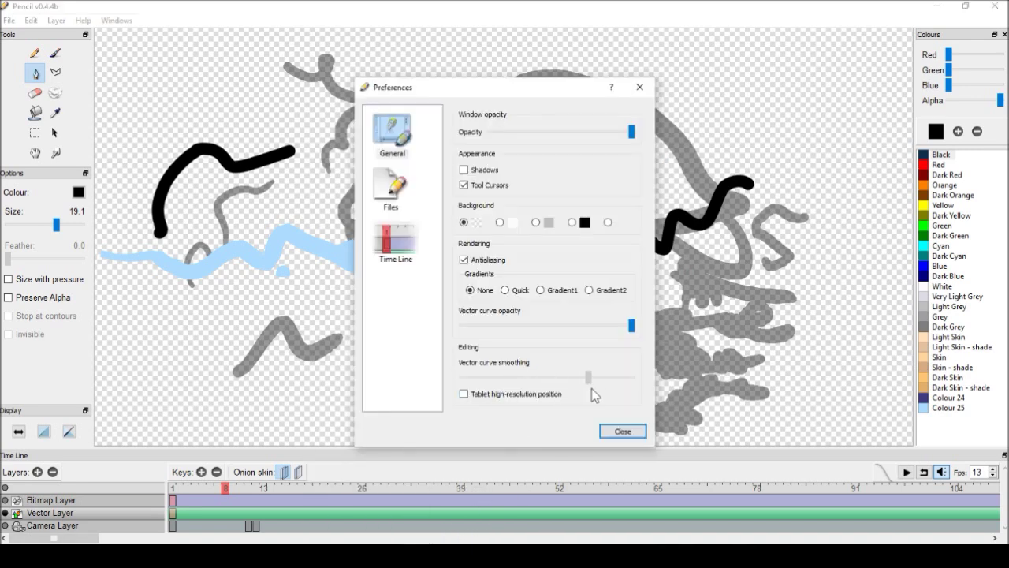
{"action": "left_click_drag", "start_coordinate": [663, 379], "coordinate": [660, 380]}
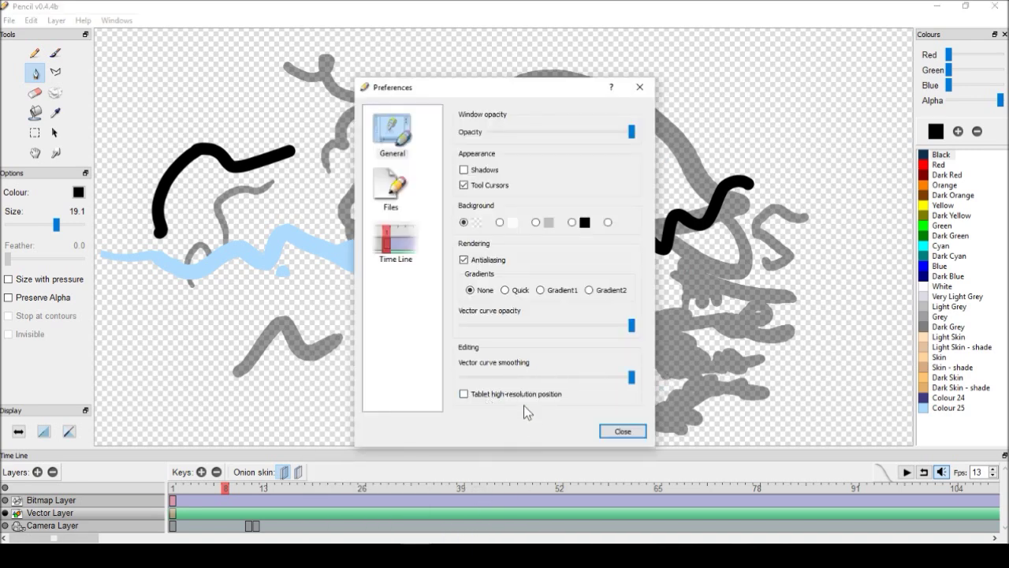
{"action": "left_click", "coordinate": [623, 431]}
Draw eleven wavy black strokes across the canvas to test the maximum vector curve smoothing.
{"action": "mouse_move", "coordinate": [366, 396]}
{"action": "left_mouse_down"}
{"action": "mouse_move", "coordinate": [391, 340]}
{"action": "mouse_move", "coordinate": [497, 355]}
{"action": "left_mouse_up"}
{"action": "left_click_drag", "start_coordinate": [621, 381], "coordinate": [833, 277]}
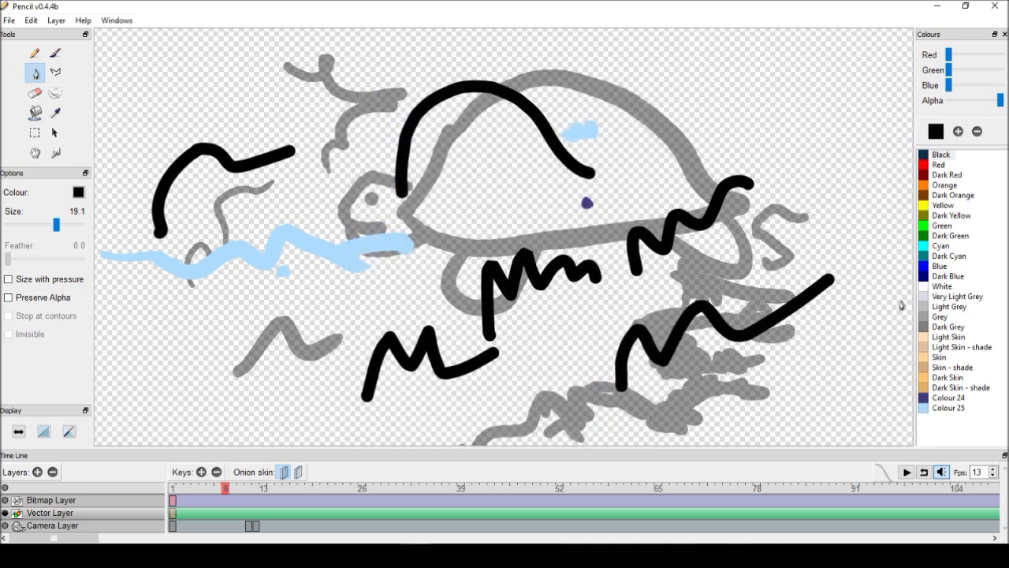
{"action": "mouse_move", "coordinate": [639, 198]}
{"action": "left_mouse_down"}
{"action": "mouse_move", "coordinate": [672, 141]}
{"action": "mouse_move", "coordinate": [727, 118]}
{"action": "left_mouse_up"}
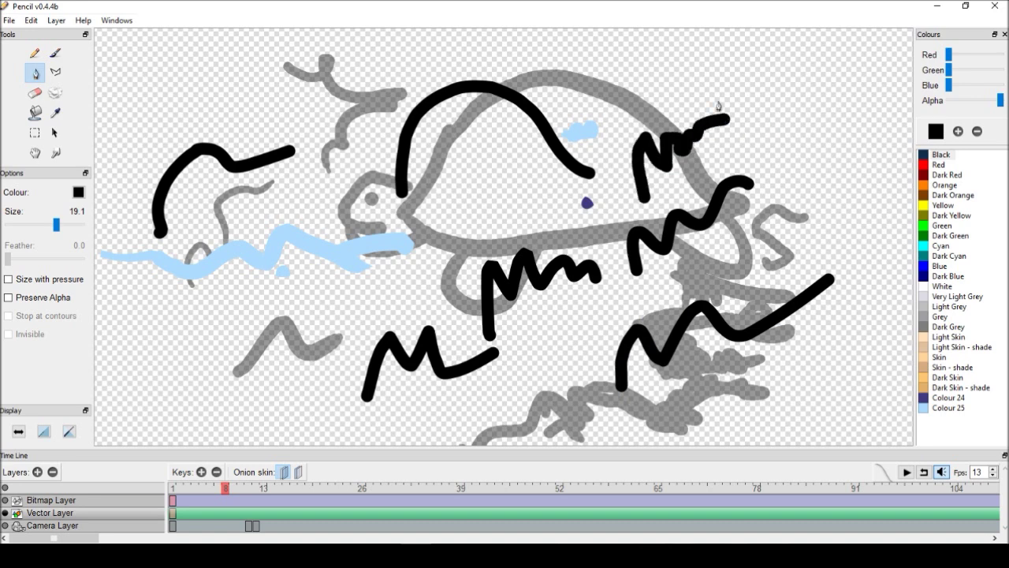
{"action": "left_click_drag", "start_coordinate": [653, 120], "coordinate": [787, 59]}
{"action": "mouse_move", "coordinate": [596, 108]}
{"action": "left_mouse_down"}
{"action": "mouse_move", "coordinate": [587, 68]}
{"action": "mouse_move", "coordinate": [650, 51]}
{"action": "left_mouse_up"}
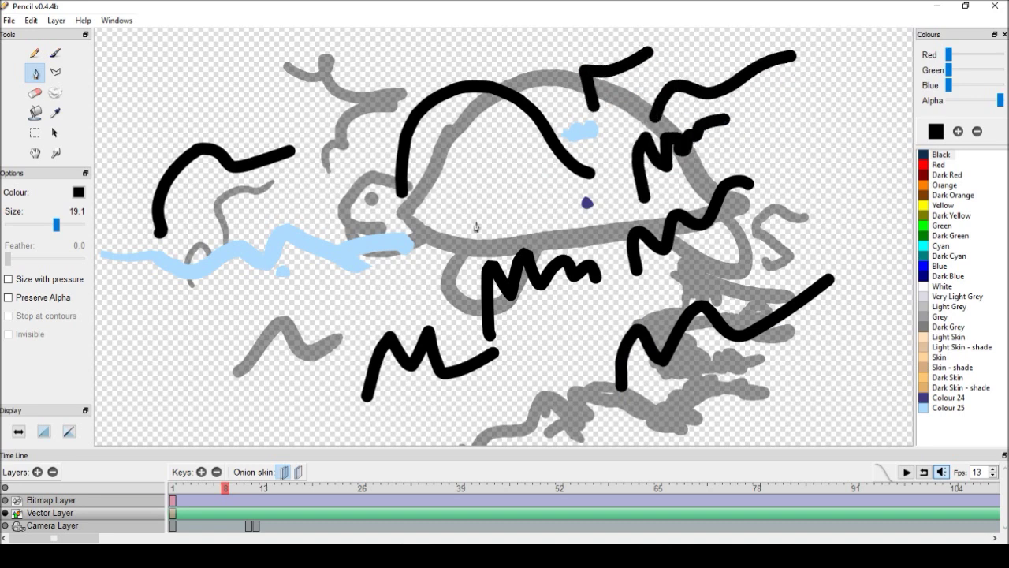
{"action": "left_click_drag", "start_coordinate": [457, 231], "coordinate": [352, 313]}
{"action": "left_click_drag", "start_coordinate": [213, 361], "coordinate": [283, 341]}
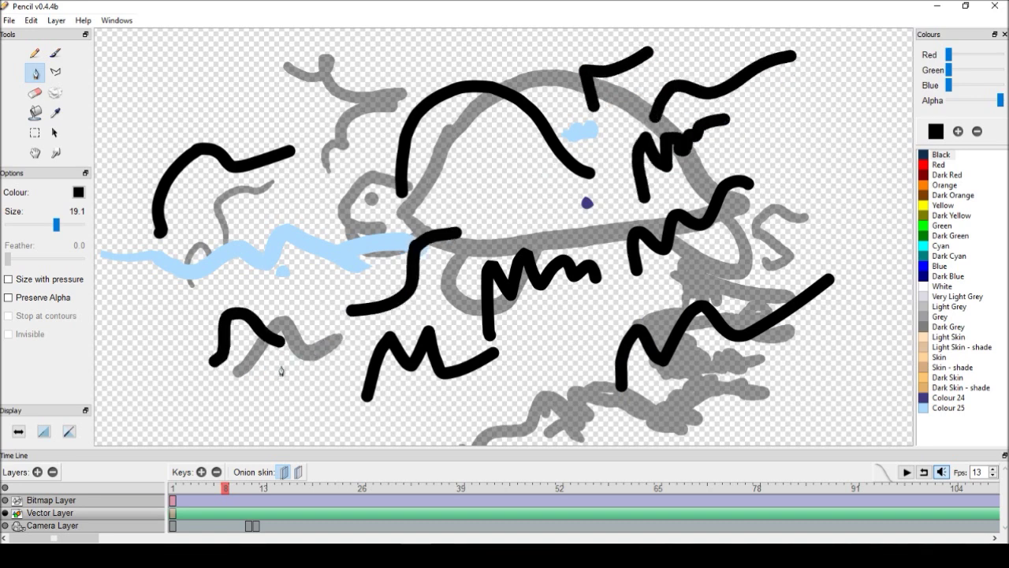
{"action": "mouse_move", "coordinate": [364, 218]}
{"action": "left_mouse_down"}
{"action": "mouse_move", "coordinate": [335, 194]}
{"action": "mouse_move", "coordinate": [379, 113]}
{"action": "left_mouse_up"}
{"action": "left_click_drag", "start_coordinate": [260, 110], "coordinate": [395, 59]}
{"action": "left_click_drag", "start_coordinate": [461, 55], "coordinate": [548, 62]}
{"action": "left_click_drag", "start_coordinate": [454, 203], "coordinate": [513, 191]}
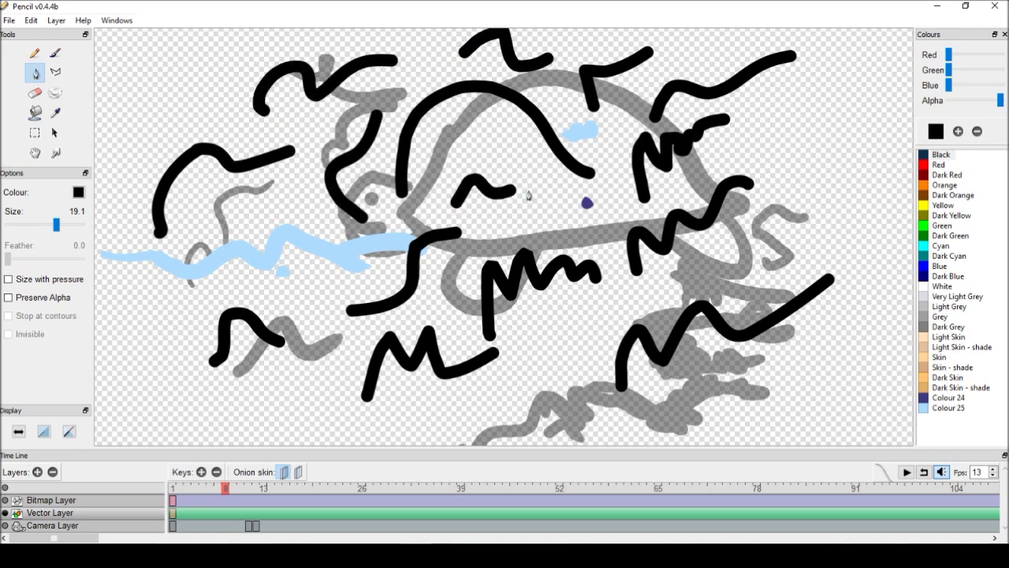
Clear all strokes from the current vector frame and reselect the Pen tool.
{"action": "key", "text": "ctrl+d"}
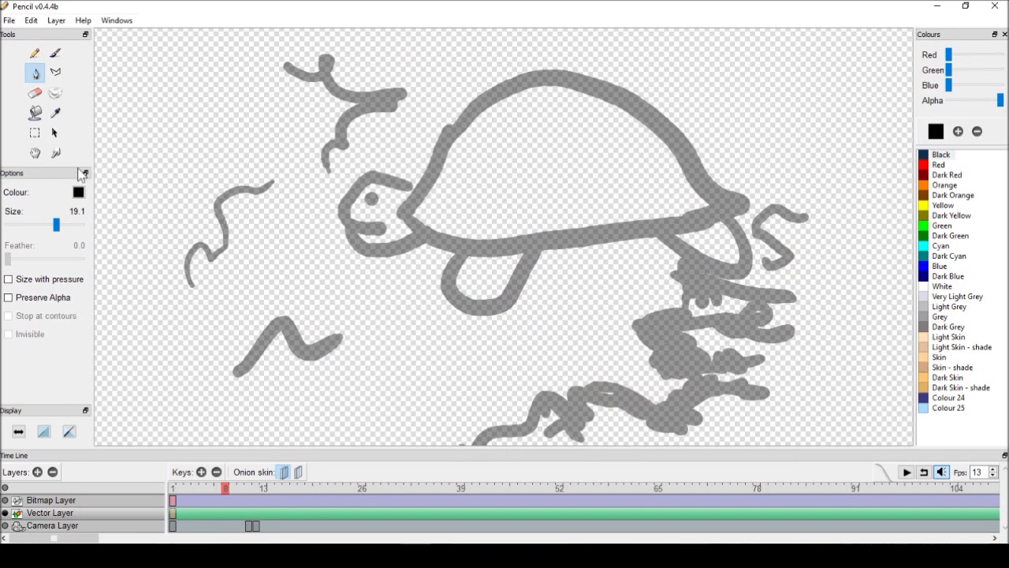
{"action": "left_click", "coordinate": [35, 153]}
{"action": "left_click", "coordinate": [34, 73]}
Look at the import options and try to import the image fingeeerddd001.png into the Vector Layer.
{"action": "left_click", "coordinate": [10, 20]}
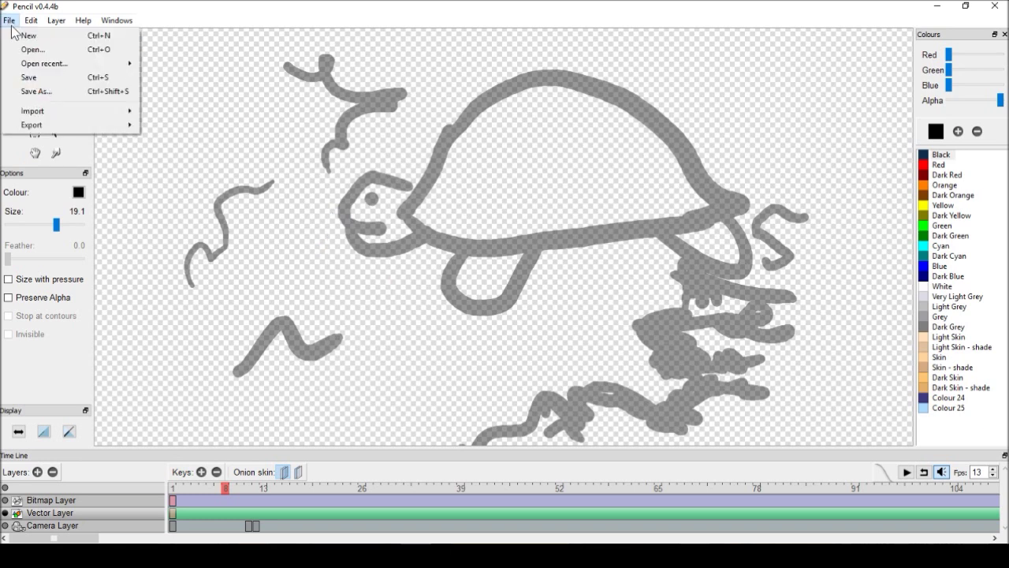
{"action": "mouse_move", "coordinate": [63, 112]}
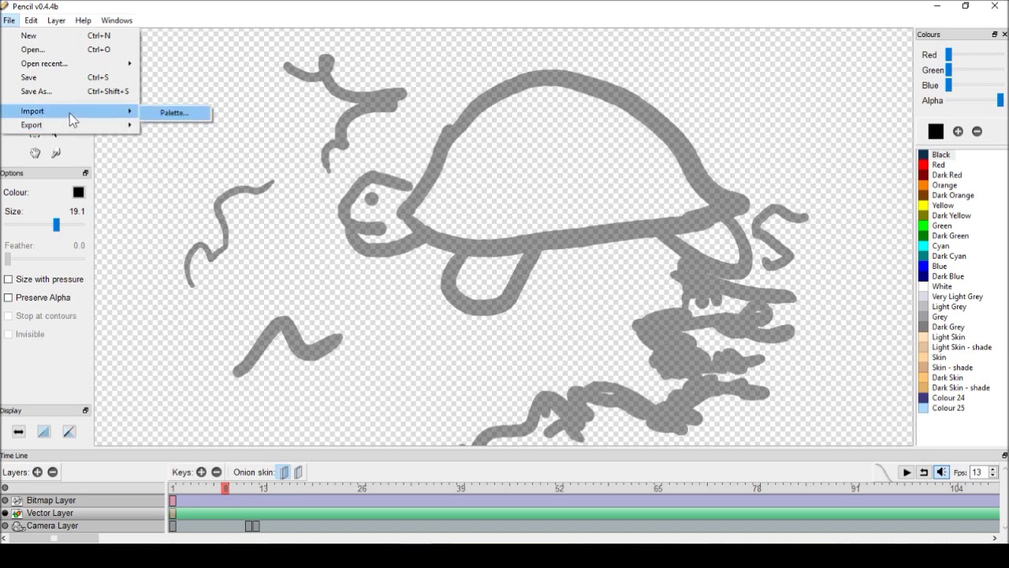
{"action": "mouse_move", "coordinate": [31, 21]}
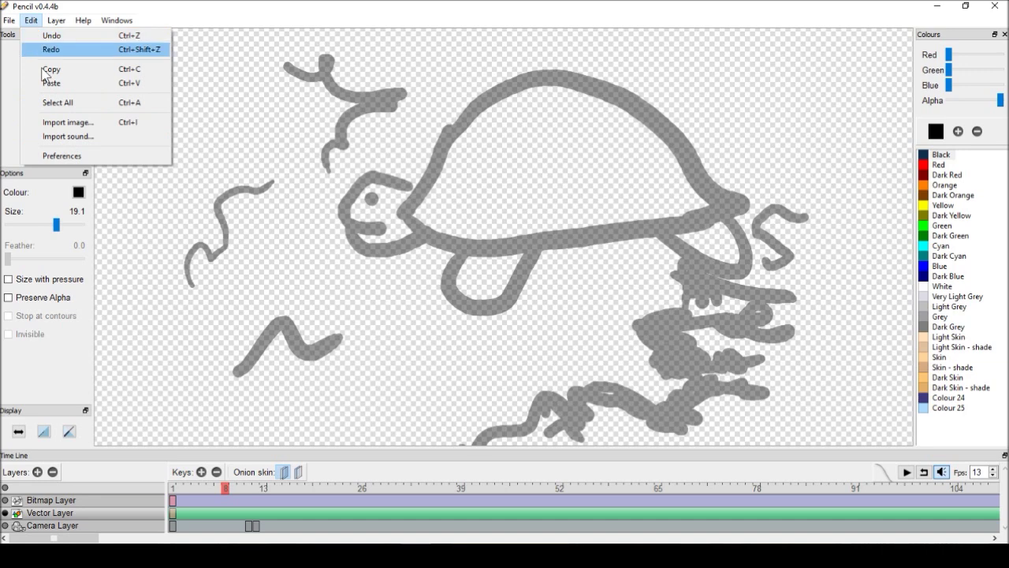
{"action": "left_click", "coordinate": [82, 124]}
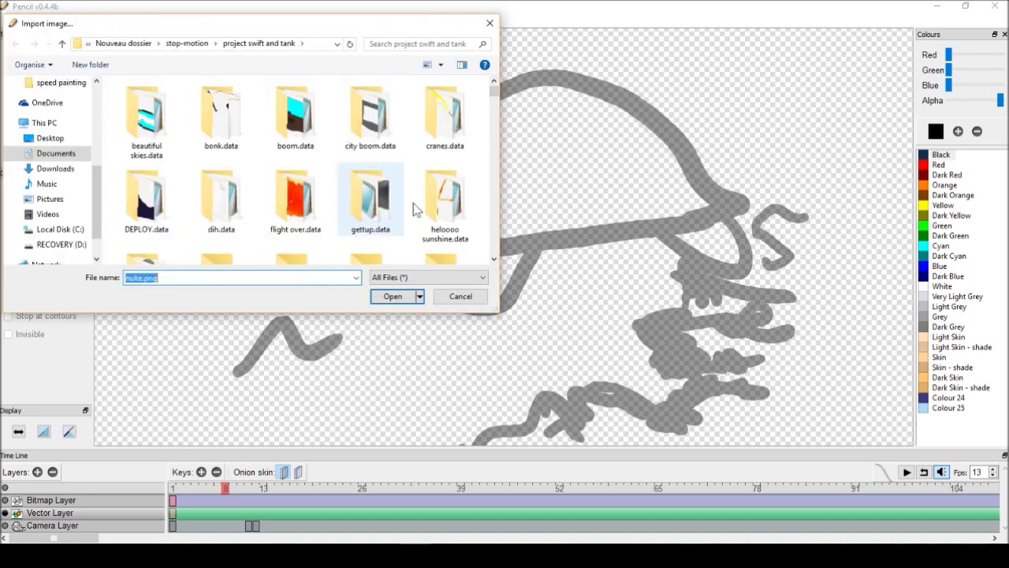
{"action": "left_click_drag", "start_coordinate": [494, 92], "coordinate": [504, 124]}
{"action": "left_click", "coordinate": [297, 126]}
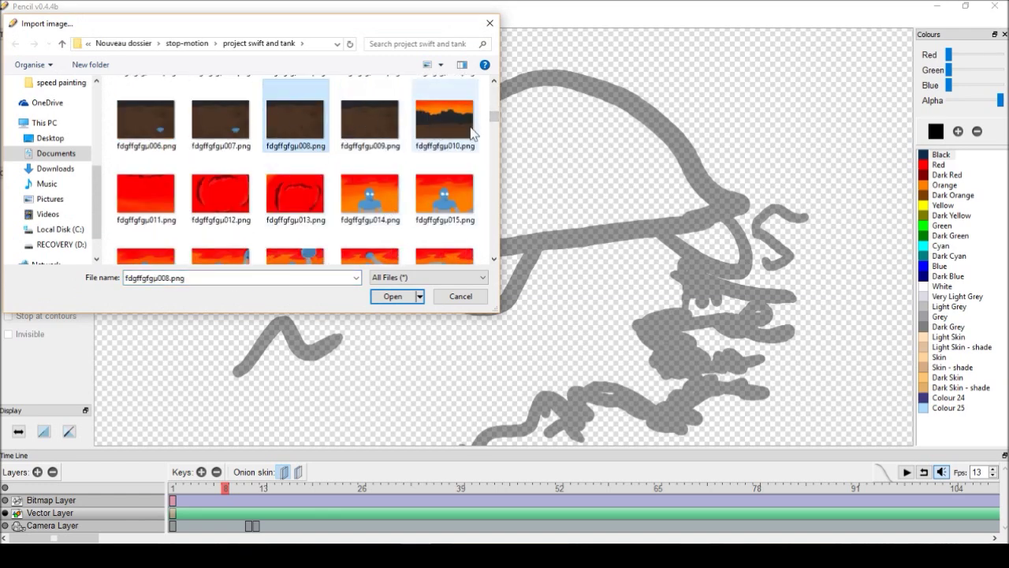
{"action": "left_click_drag", "start_coordinate": [491, 119], "coordinate": [495, 154]}
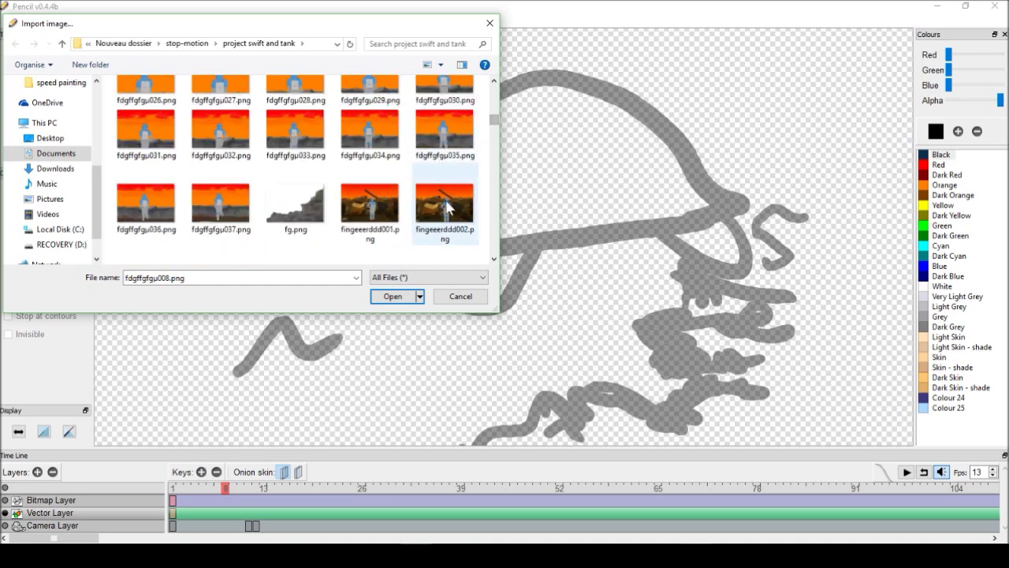
{"action": "left_click", "coordinate": [380, 224]}
{"action": "left_click", "coordinate": [410, 299]}
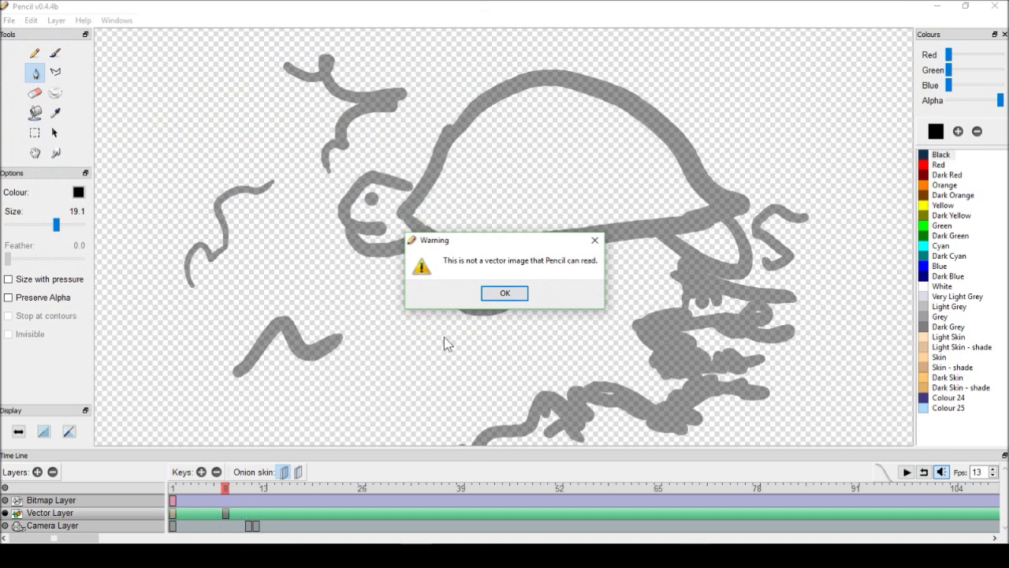
{"action": "left_click", "coordinate": [504, 292]}
Select the Bitmap Layer and import an image from the project folder into it.
{"action": "left_click", "coordinate": [188, 500]}
{"action": "left_click", "coordinate": [31, 20]}
{"action": "left_click", "coordinate": [98, 132]}
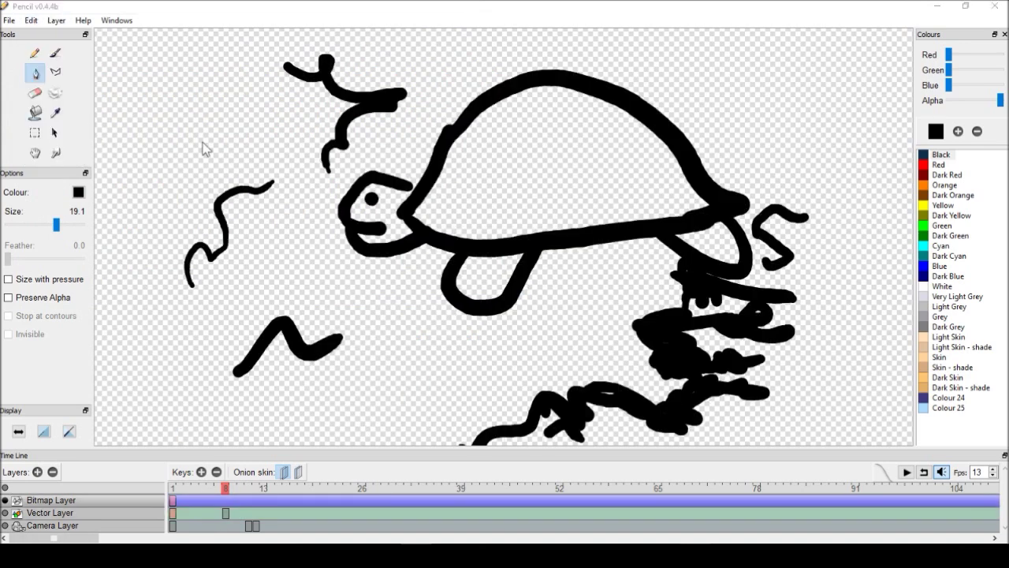
{"action": "left_click", "coordinate": [404, 300]}
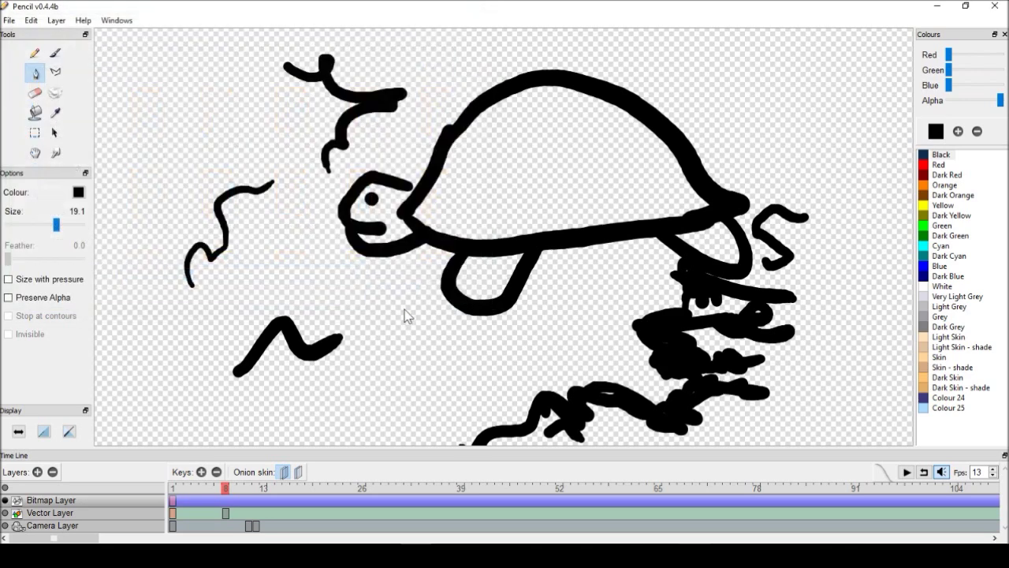